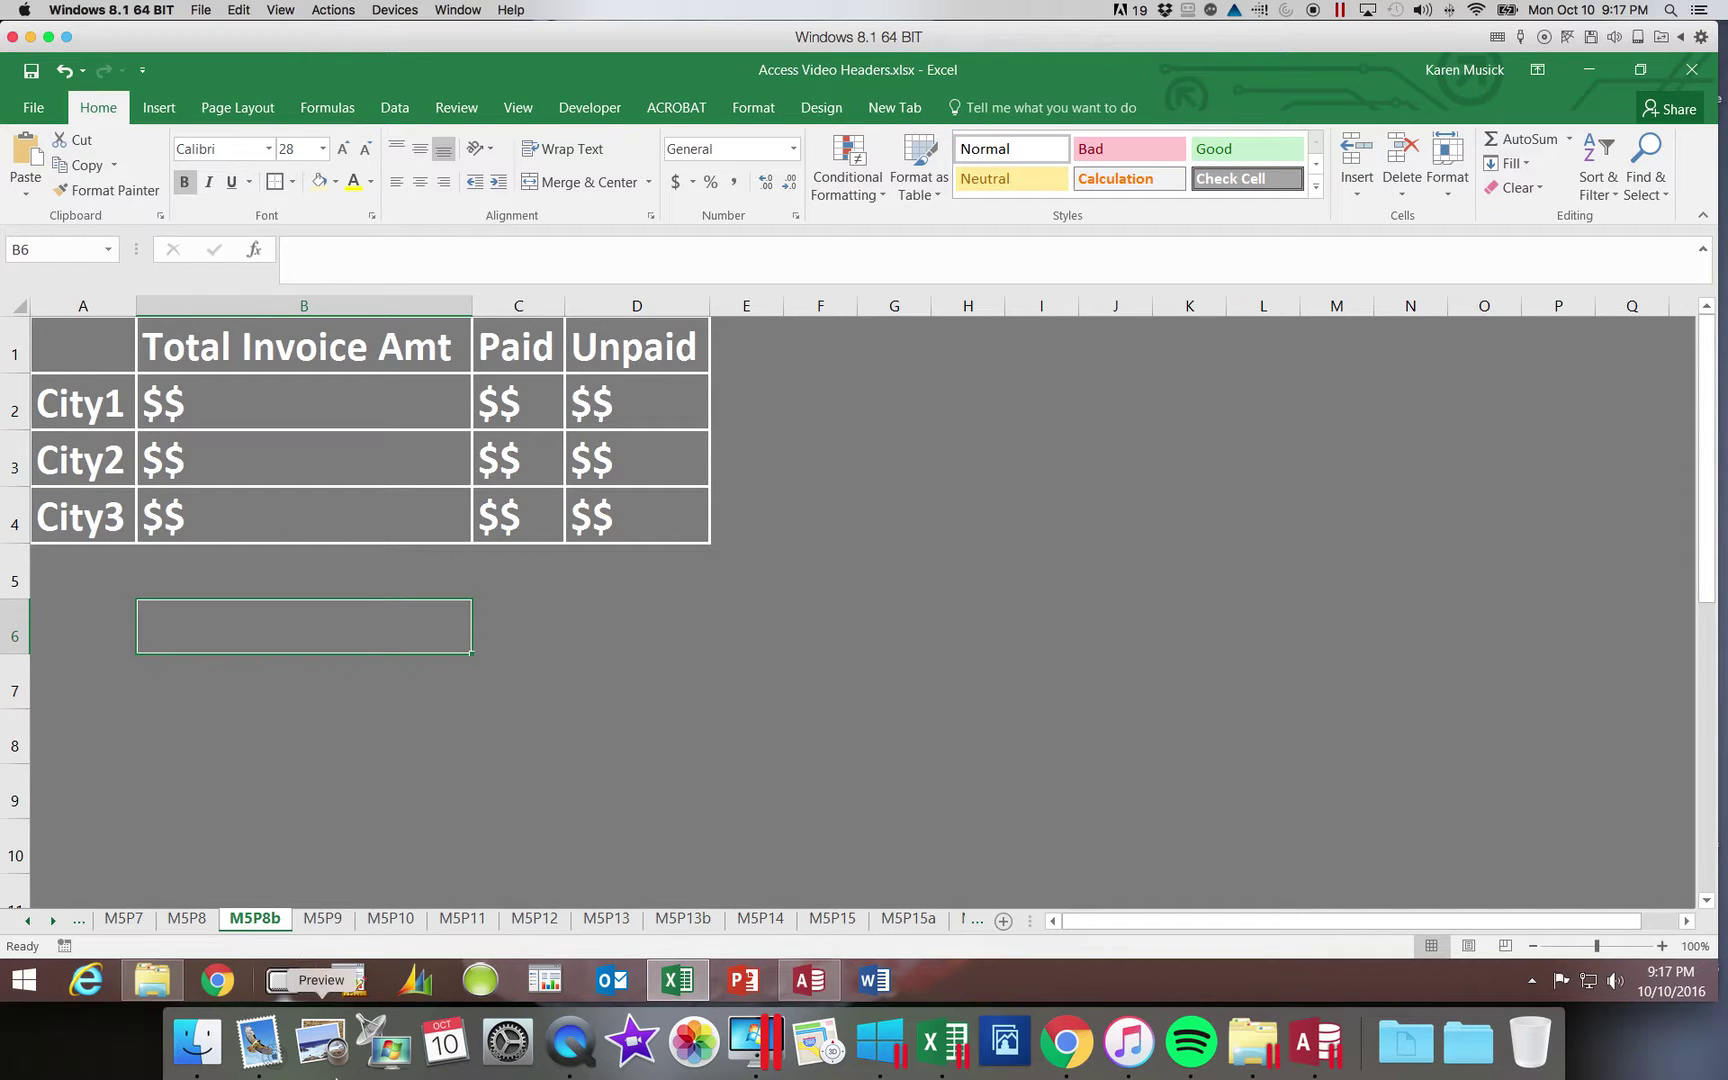
# Switch to the CareCenter database in Access and start a new query with the Crosstab Query Wizard
pyautogui.click(805, 985)
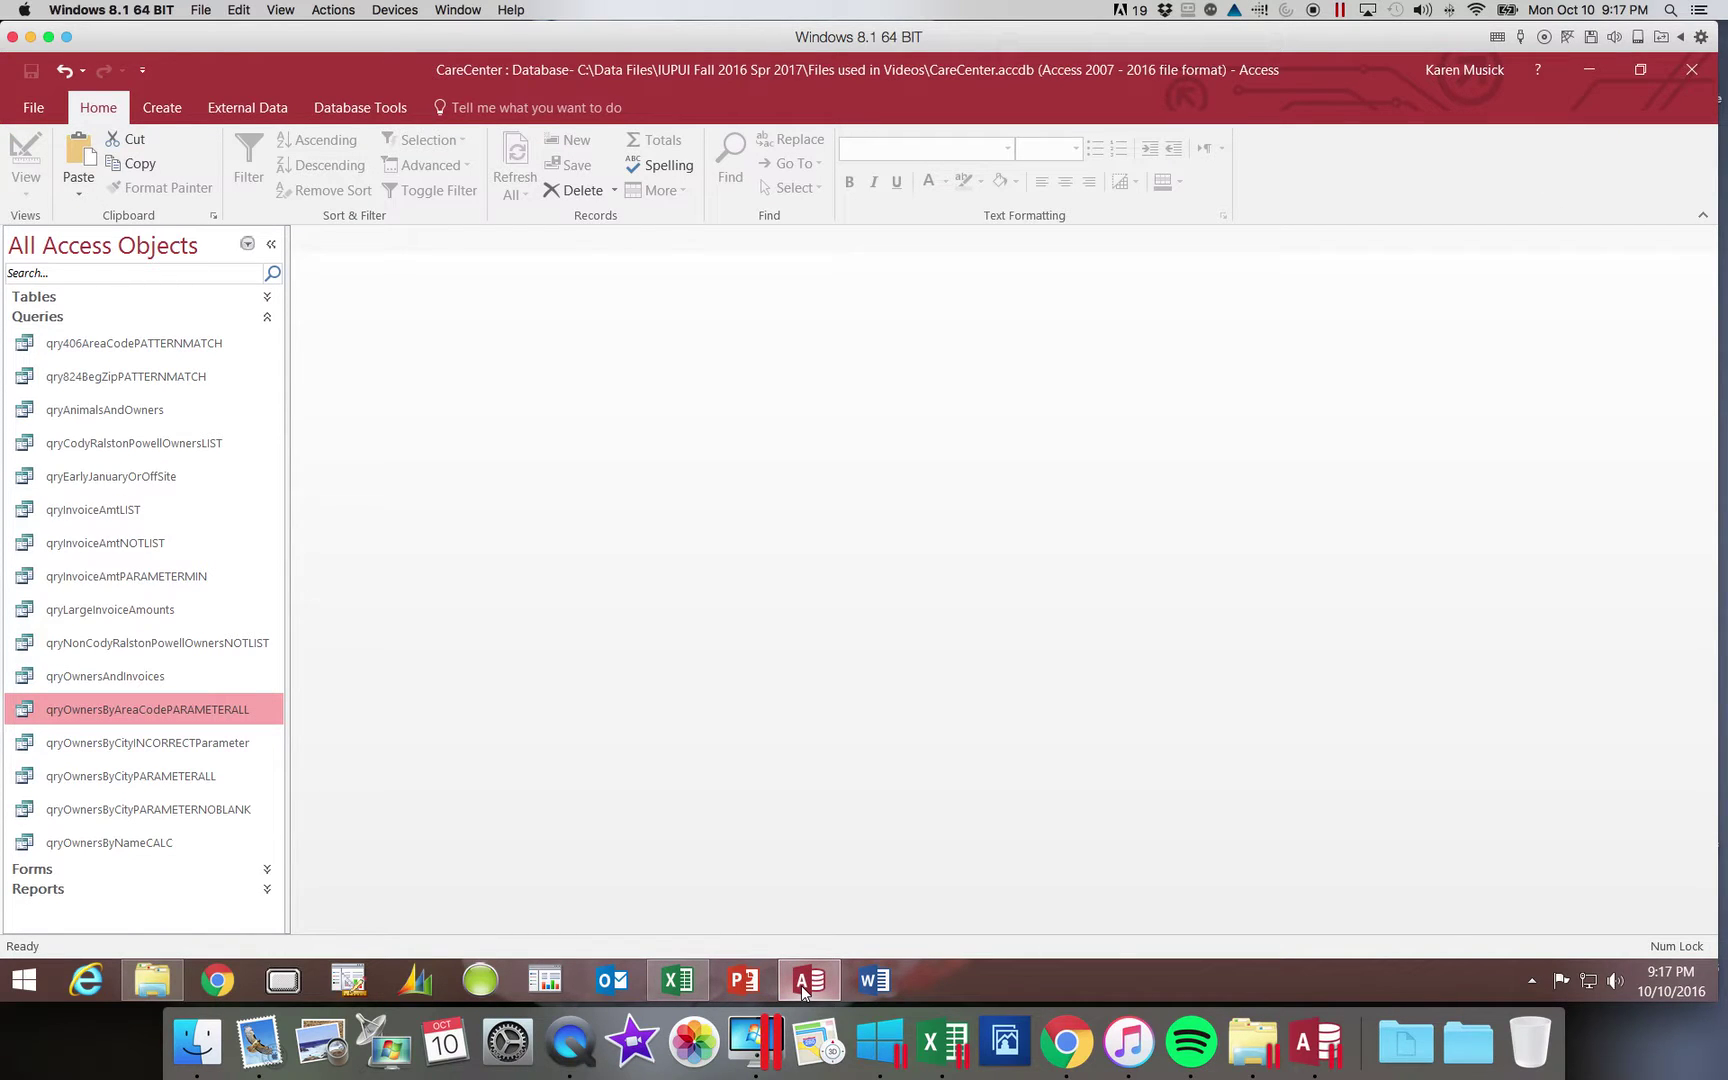
pyautogui.moveTo(709, 987)
pyautogui.click(160, 112)
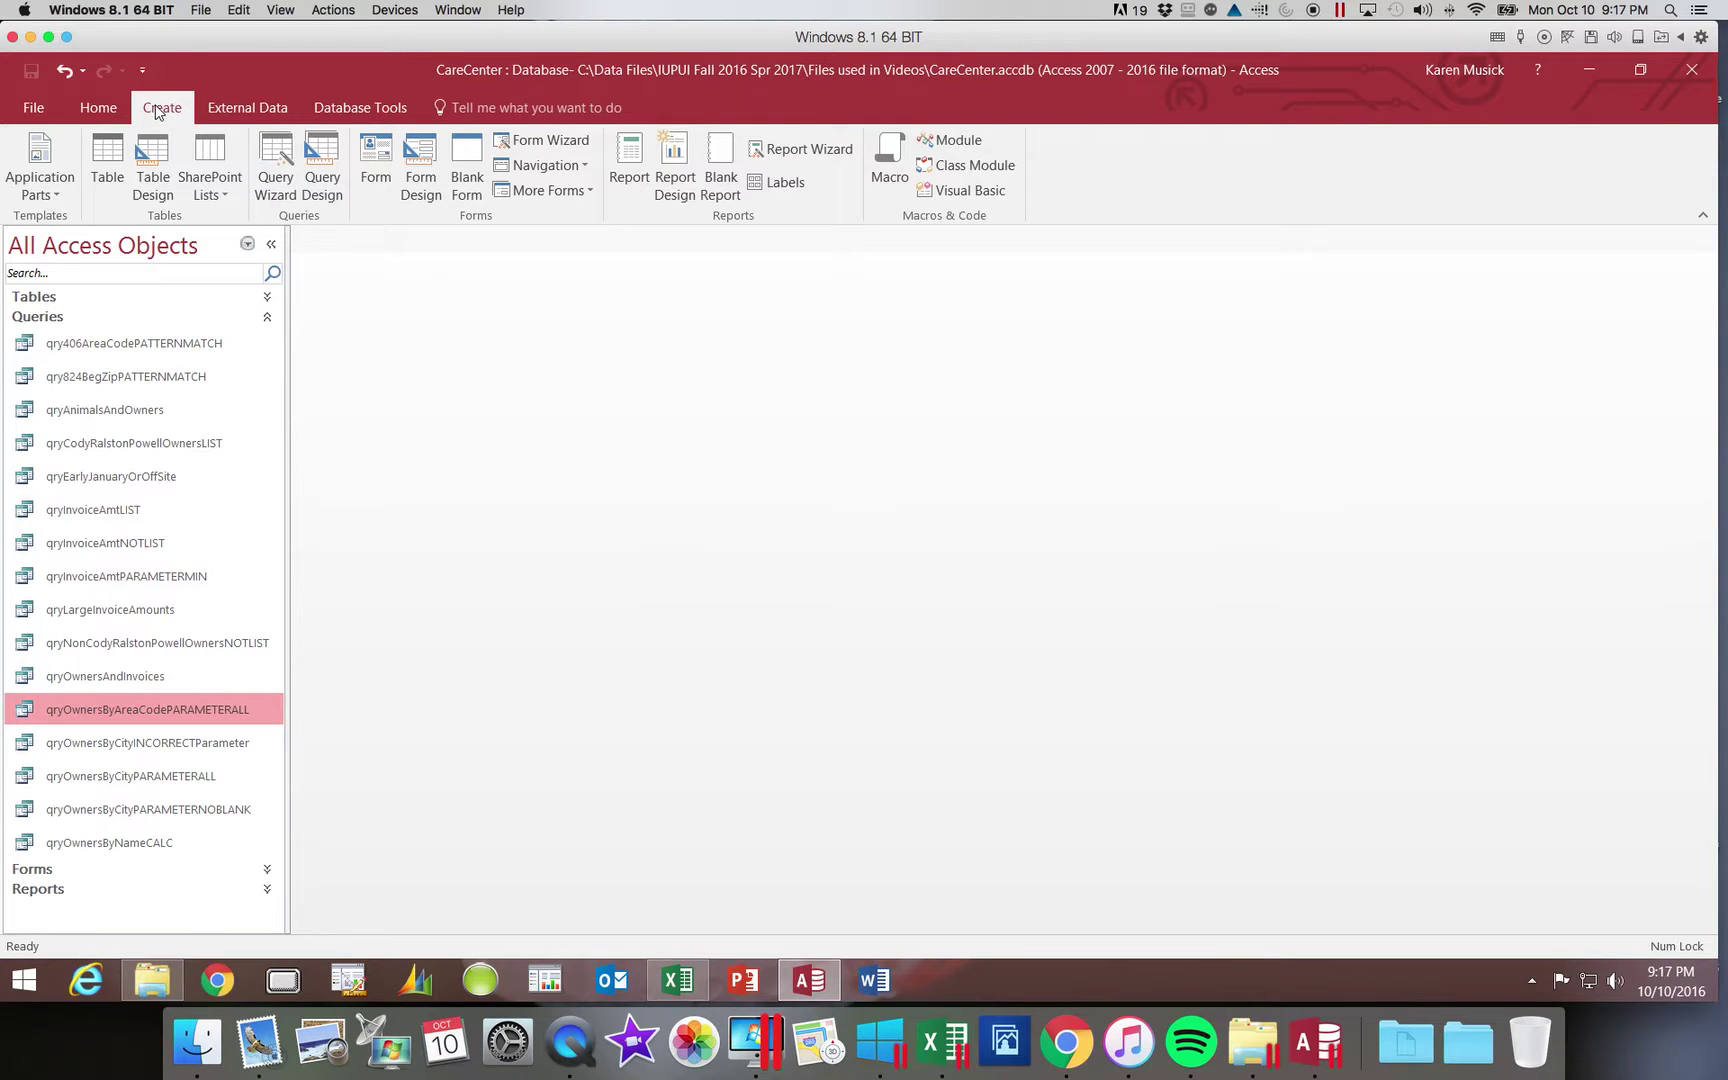
pyautogui.click(278, 194)
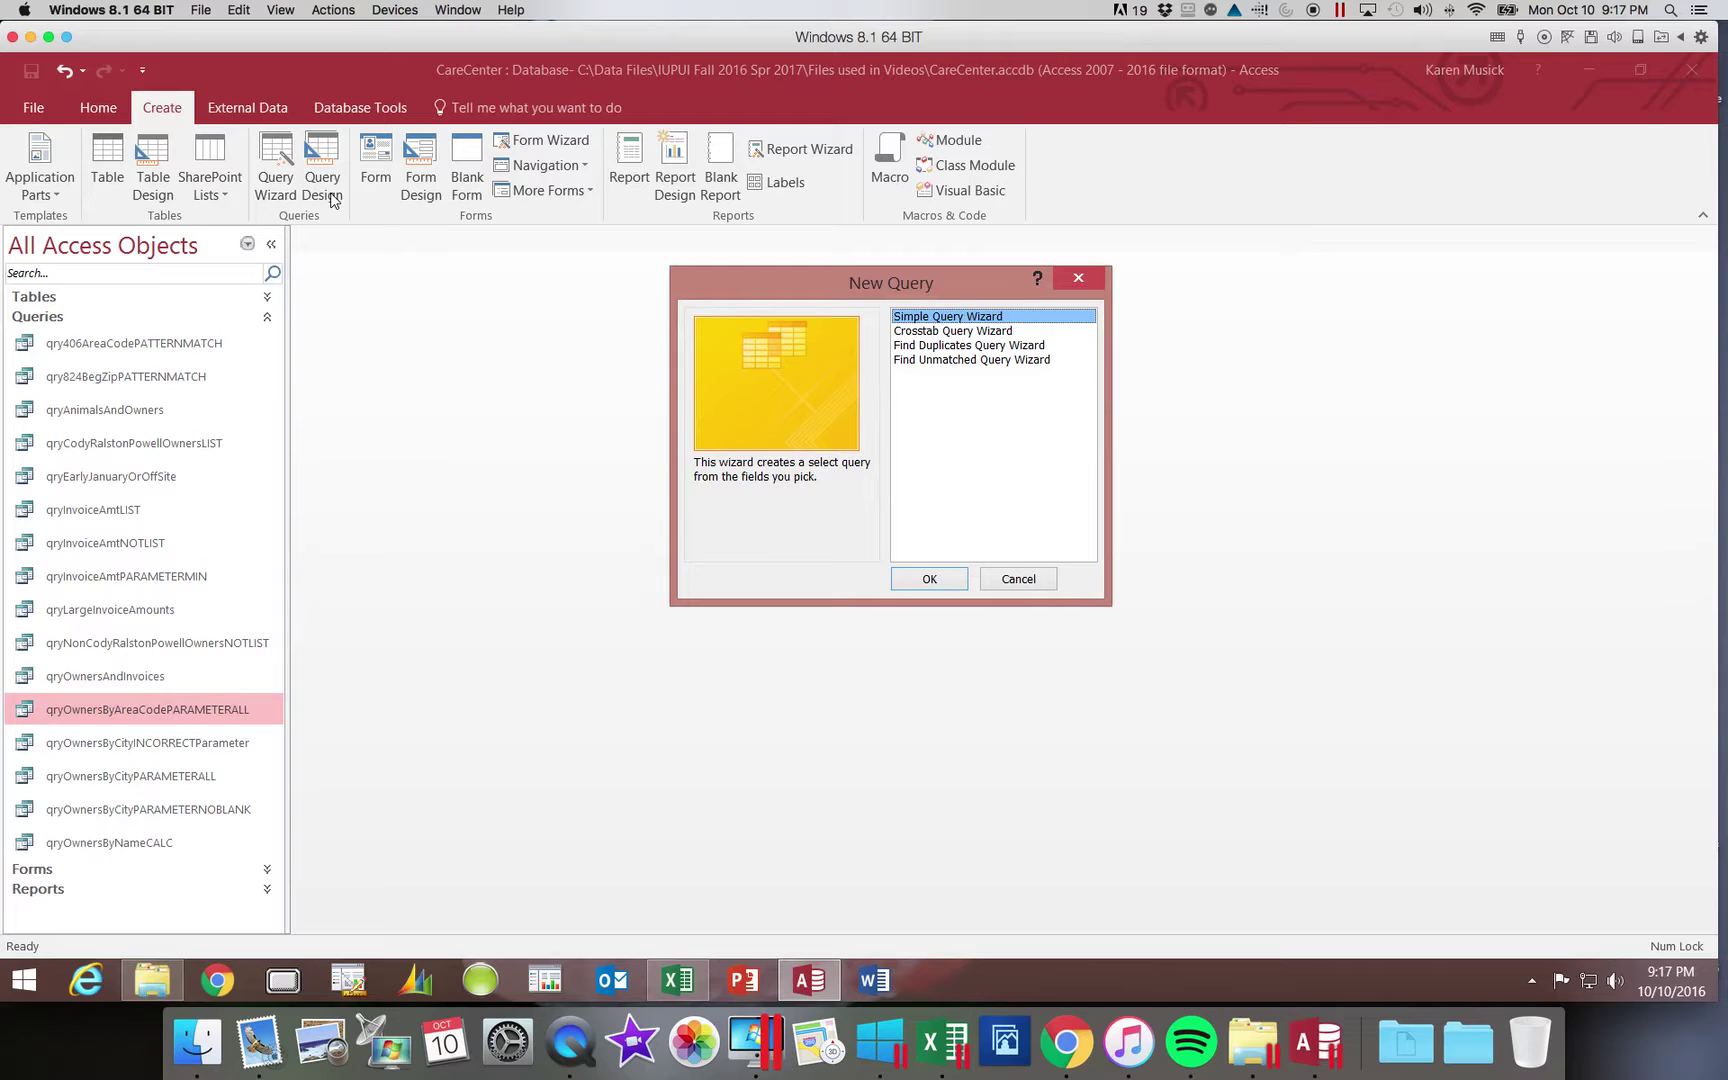
pyautogui.click(930, 336)
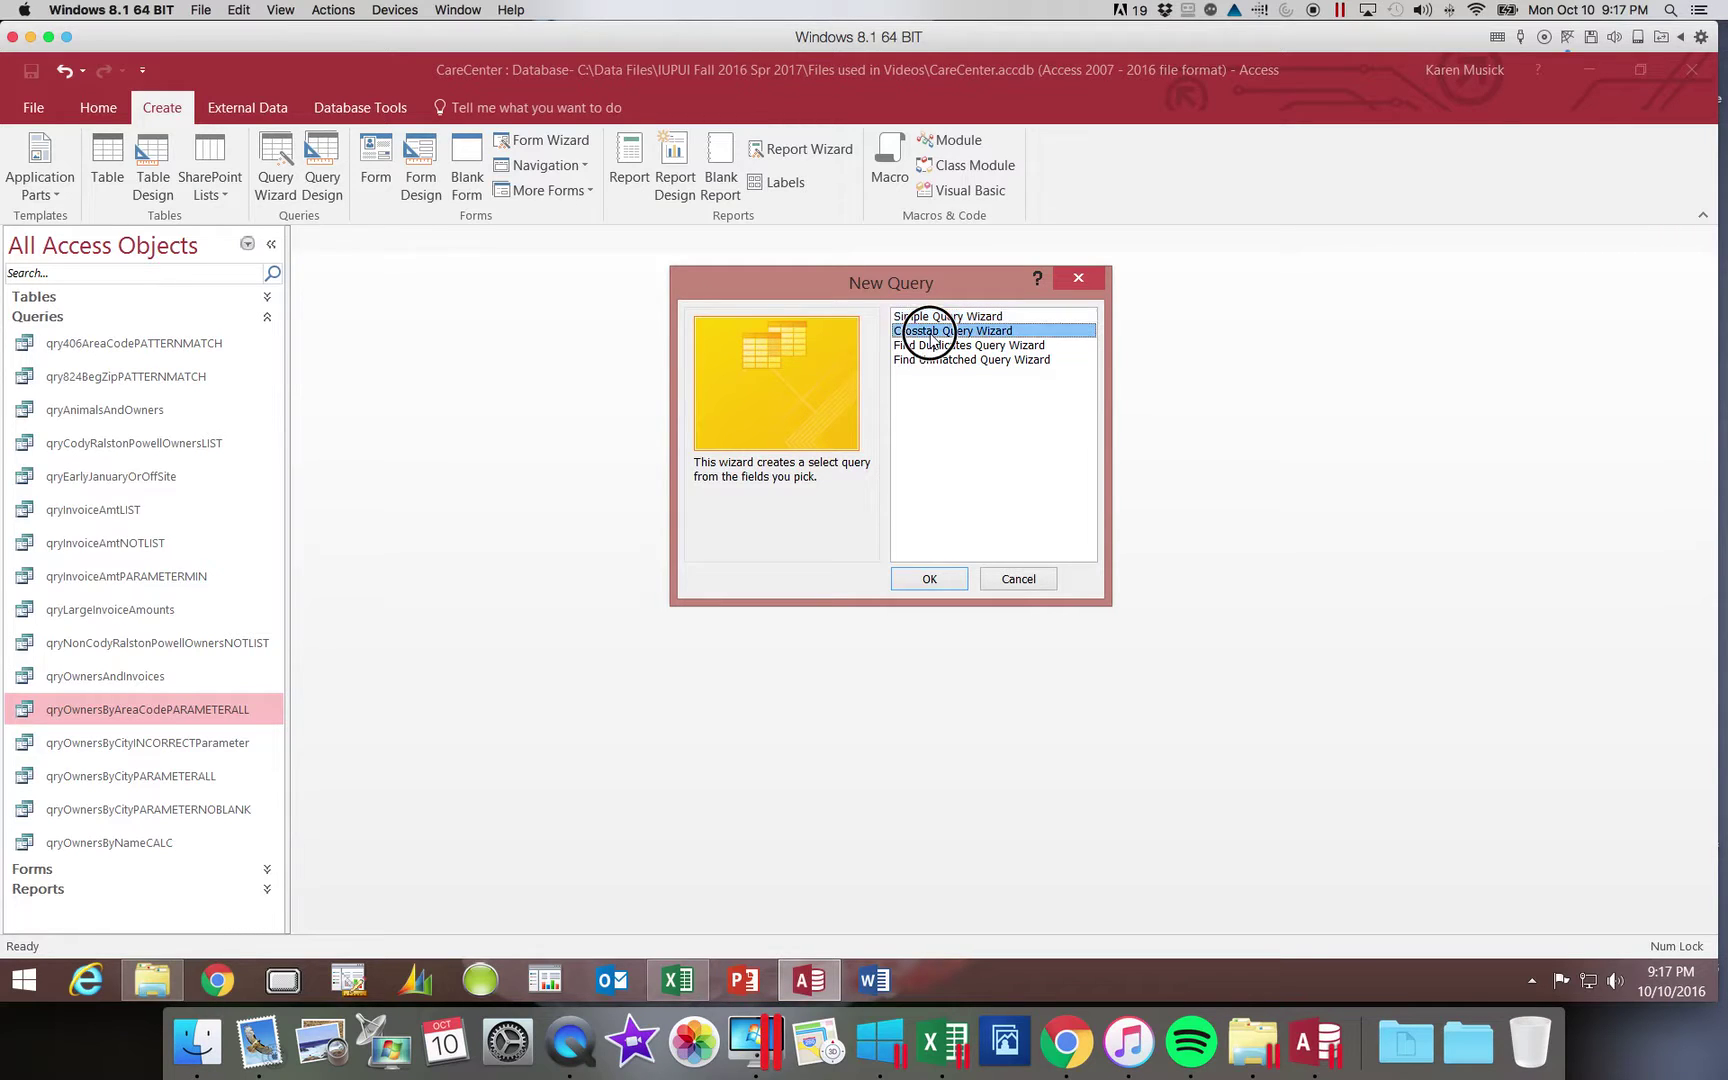
pyautogui.click(930, 580)
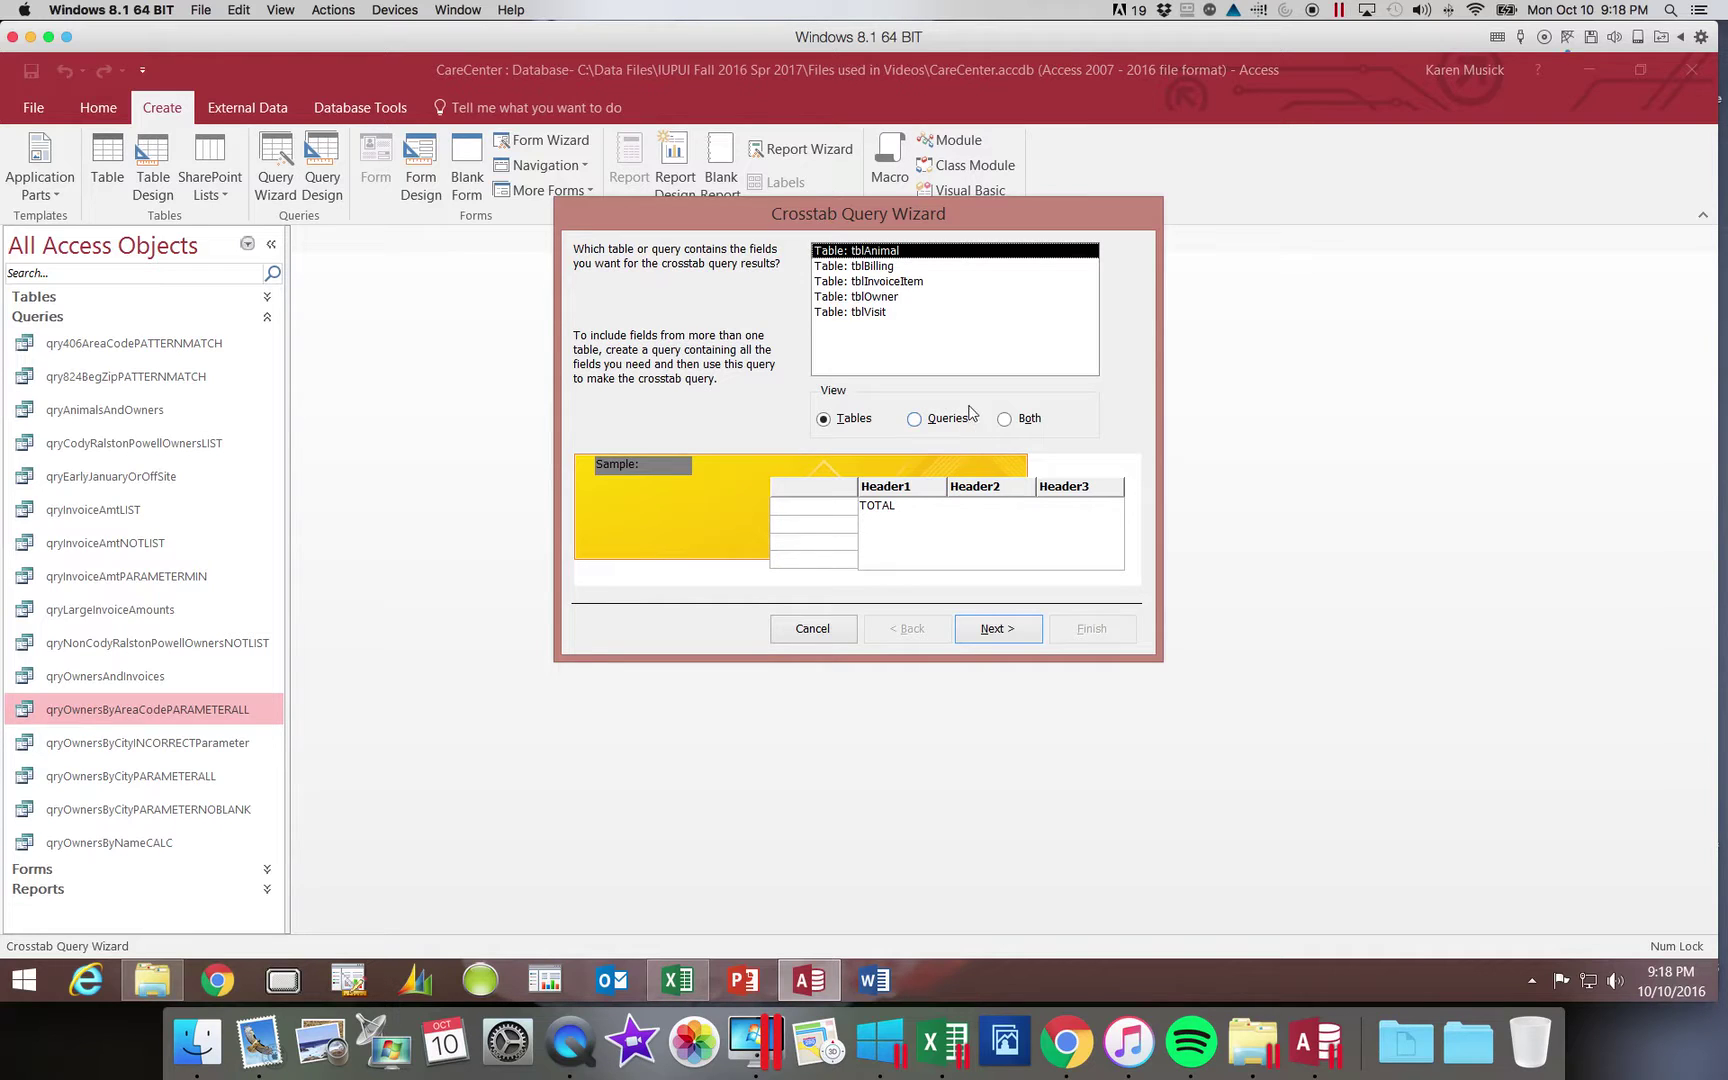
# Use the query qryOwnersAndInvoices as the data source for the crosstab
pyautogui.click(917, 421)
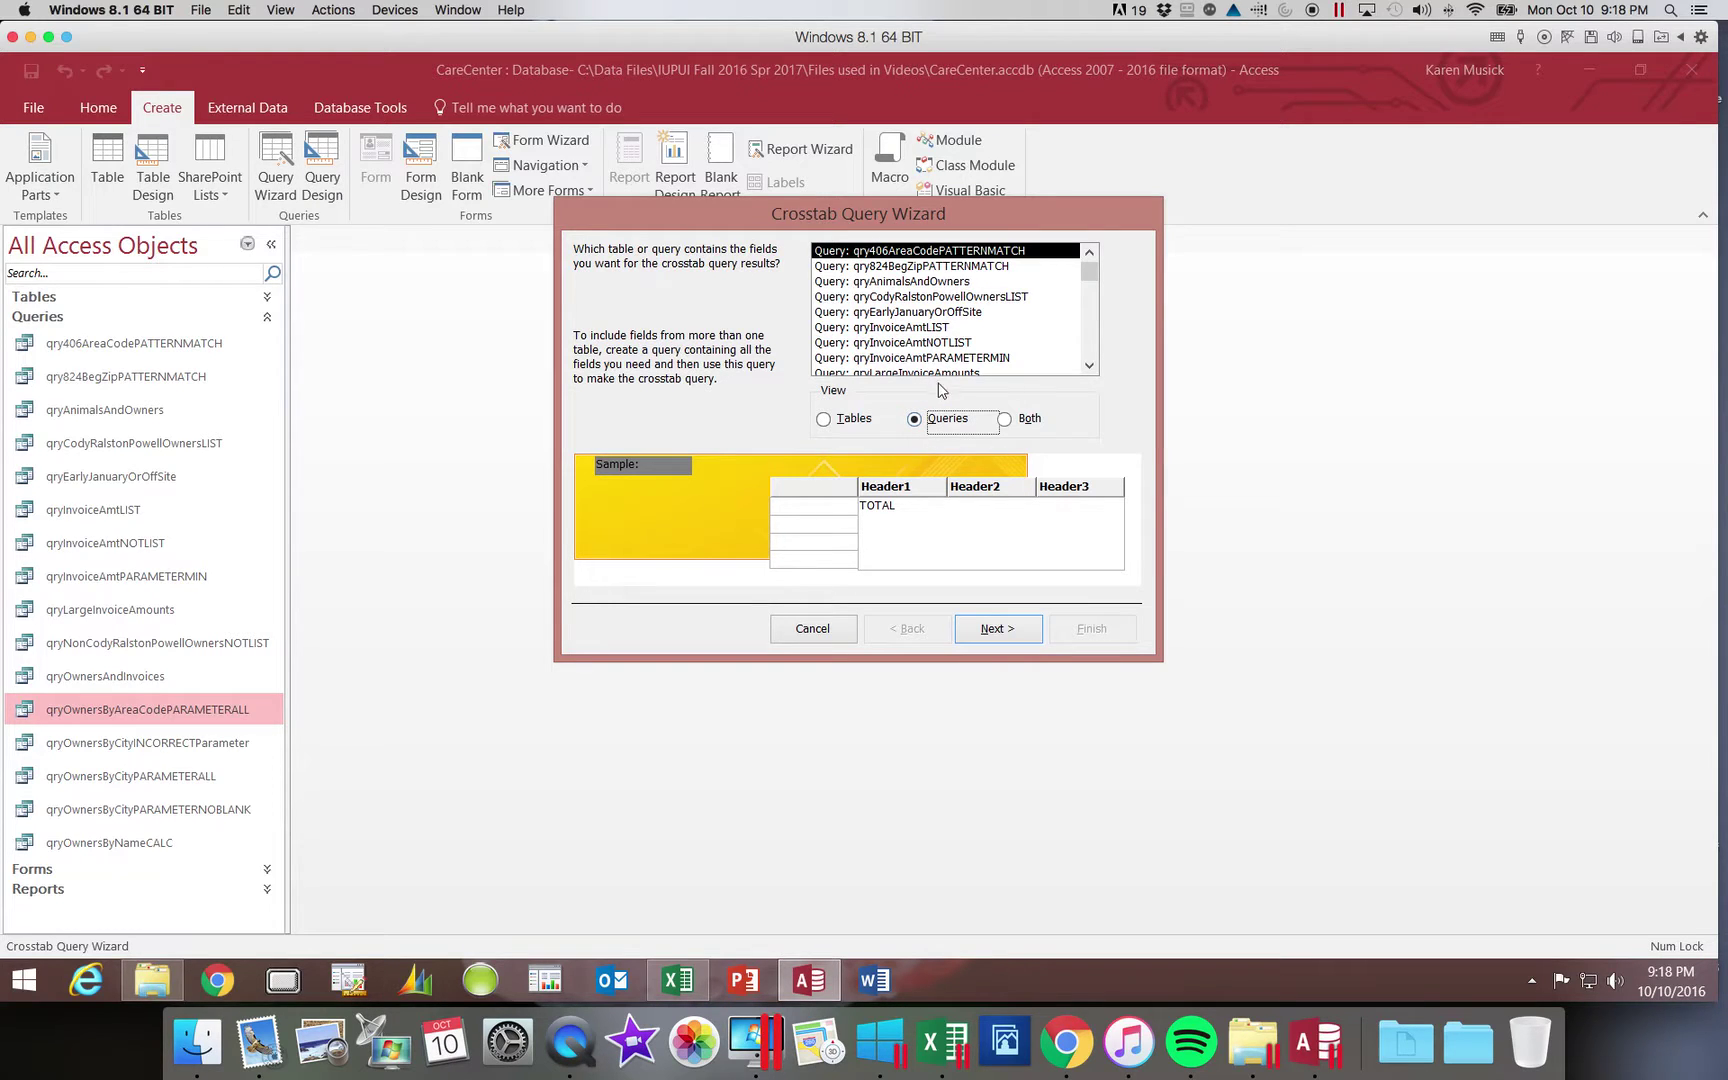
pyautogui.click(1089, 366)
pyautogui.click(1089, 366)
pyautogui.click(1089, 366)
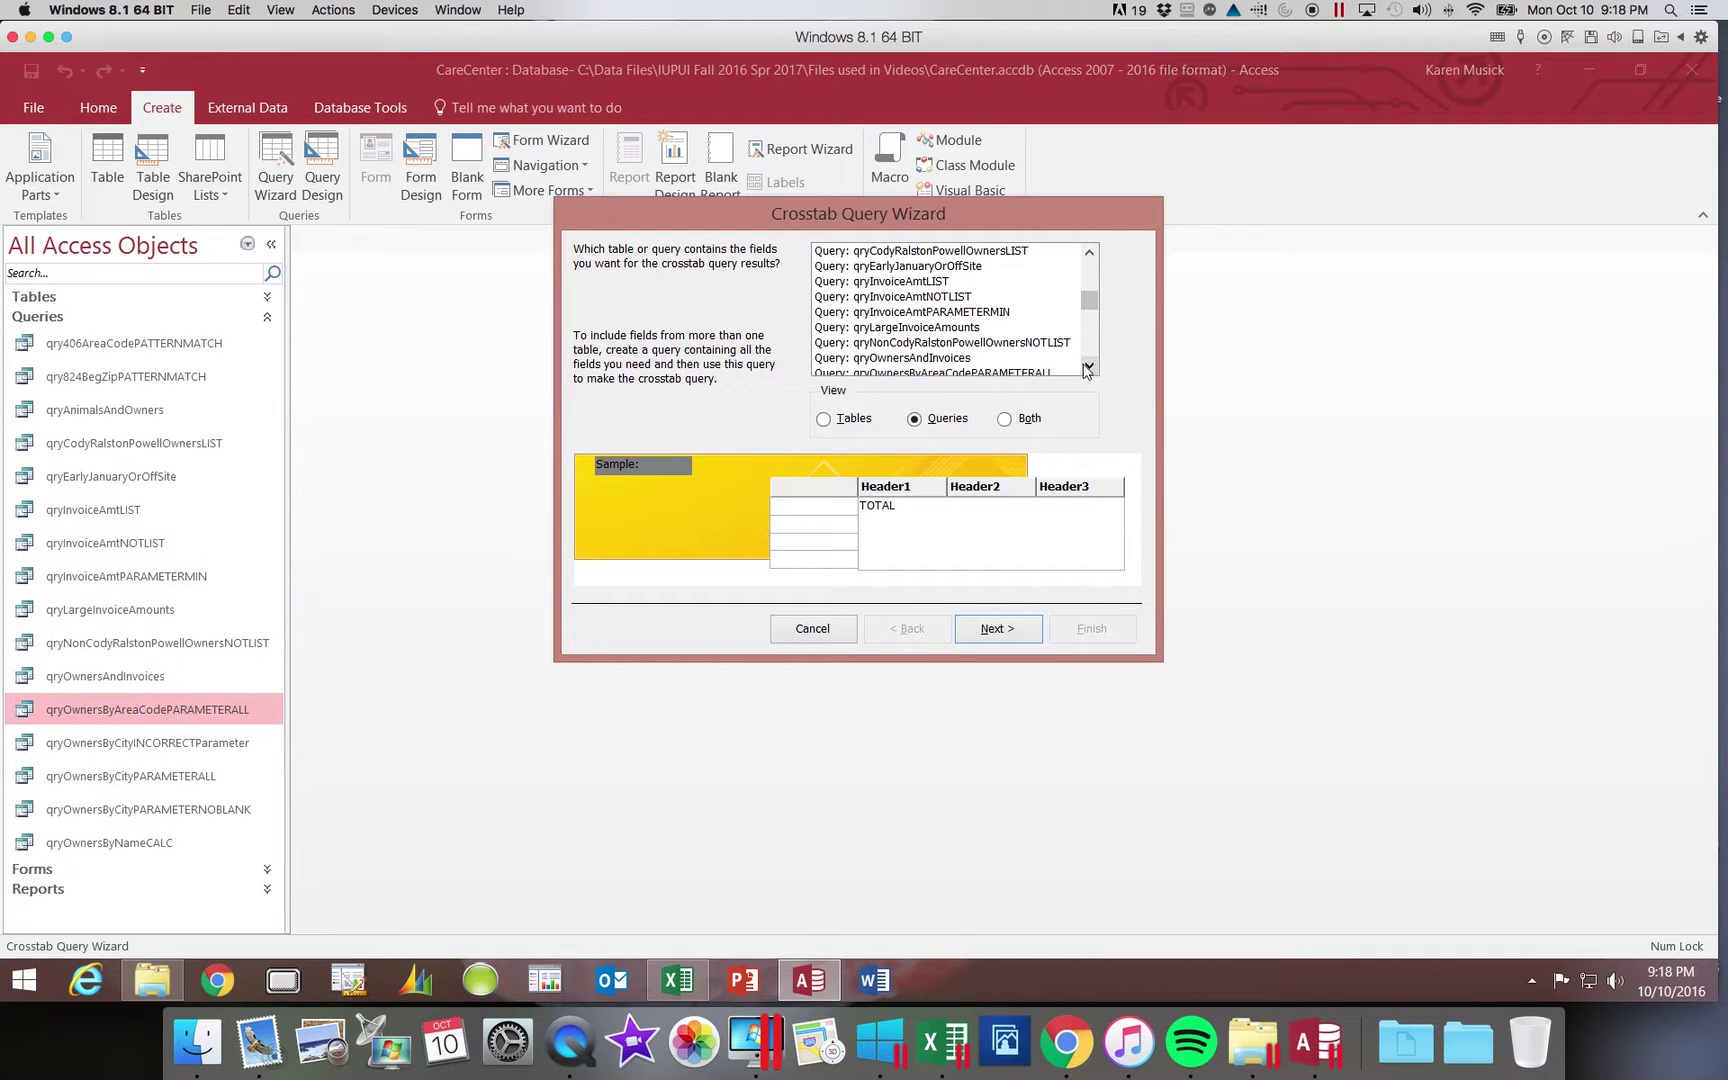
pyautogui.click(950, 357)
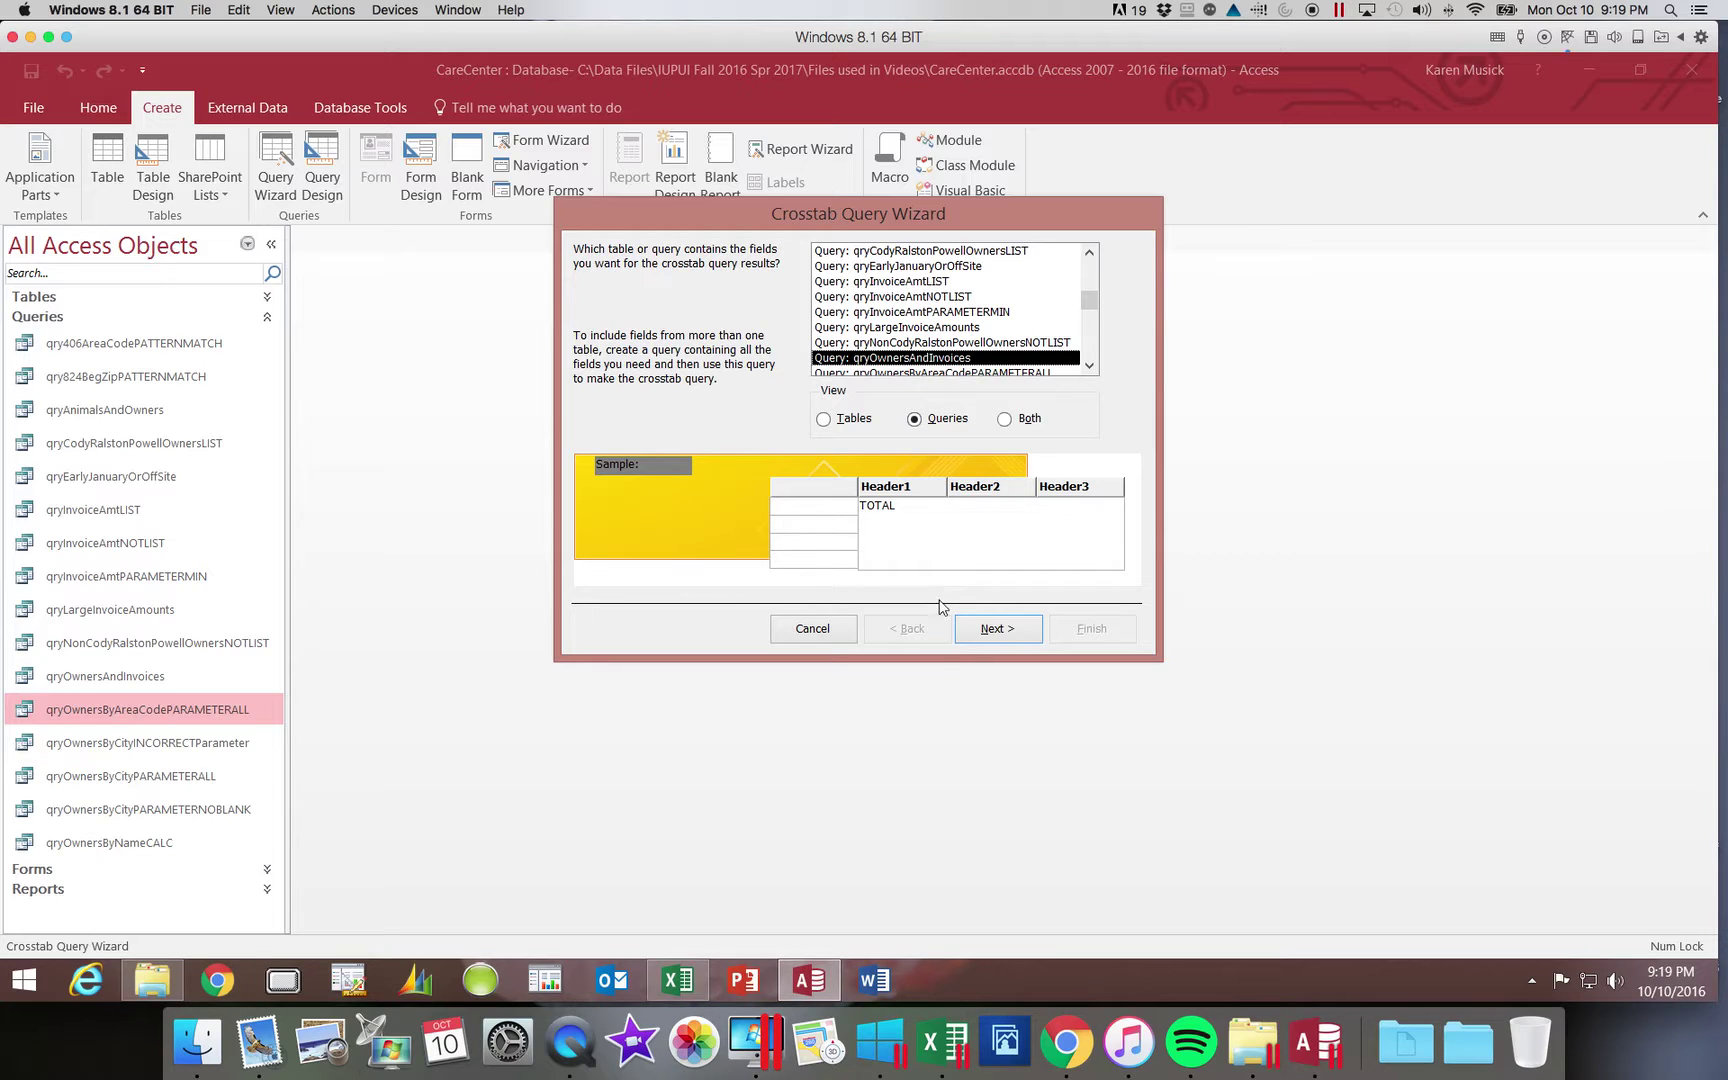
pyautogui.click(998, 630)
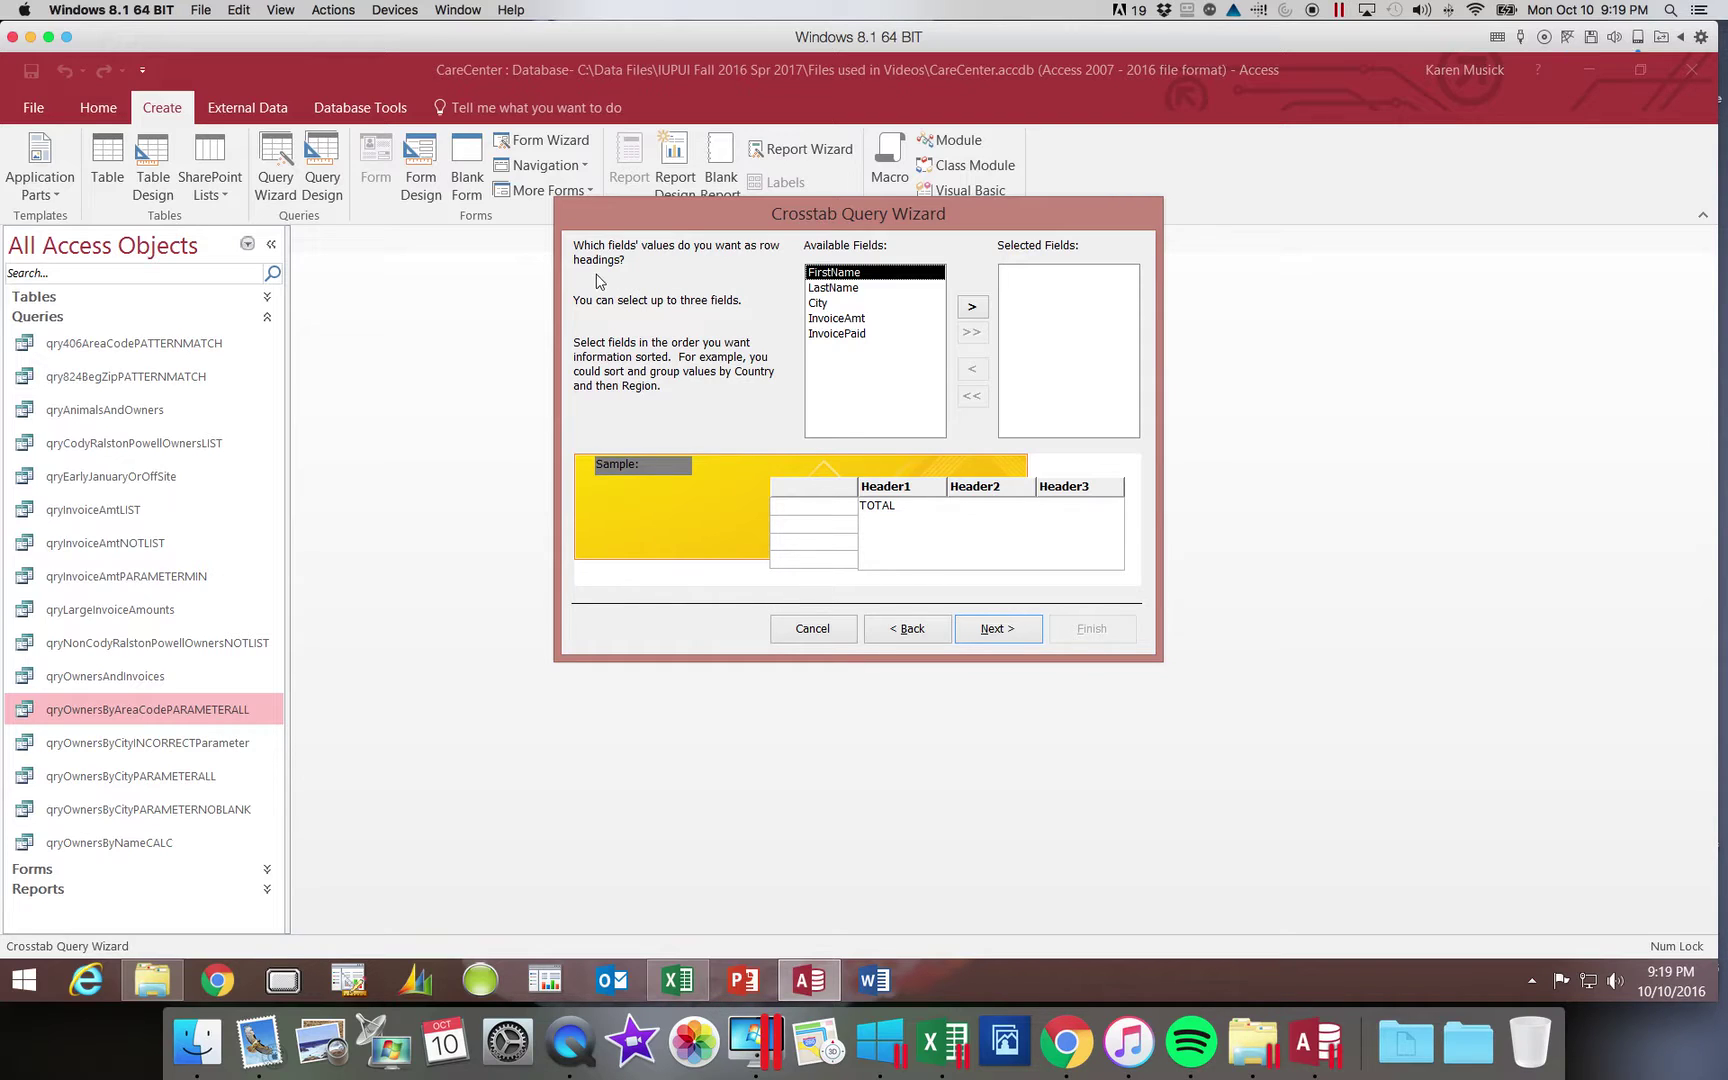
# Set City as the crosstab's row heading and InvoicePaid as its column heading
pyautogui.click(820, 304)
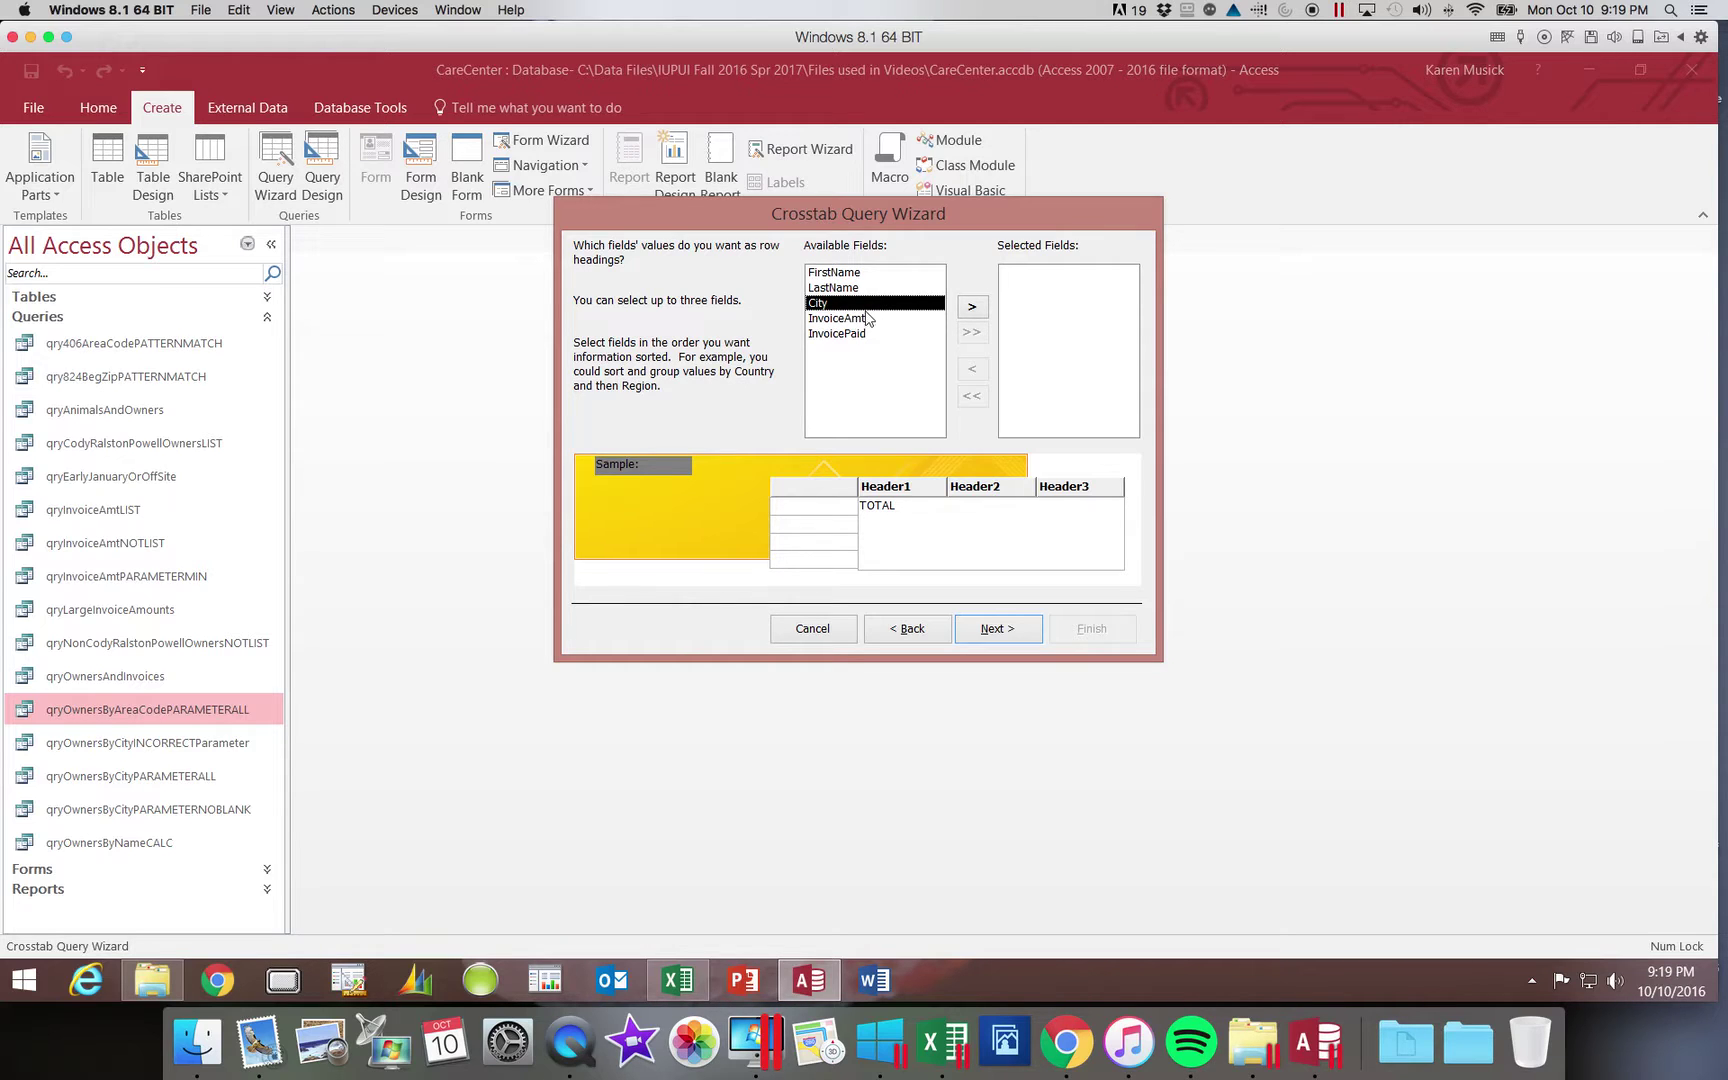
pyautogui.click(972, 307)
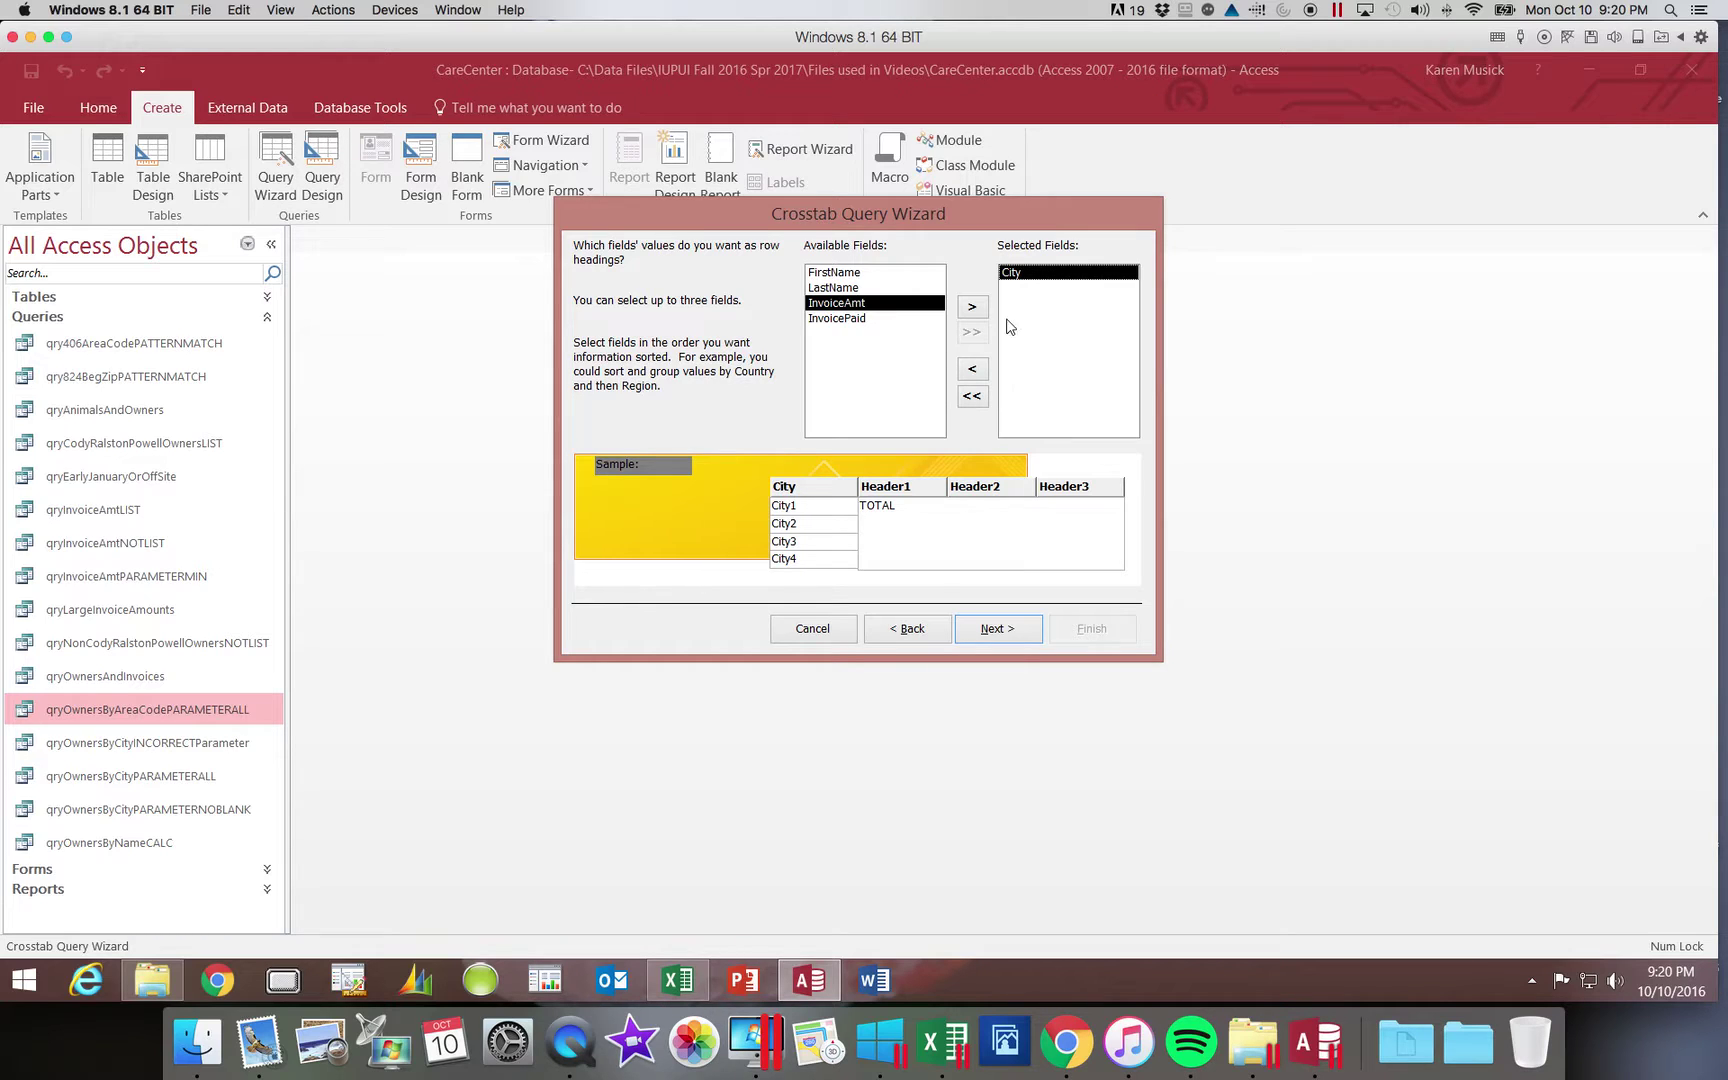
pyautogui.click(1008, 632)
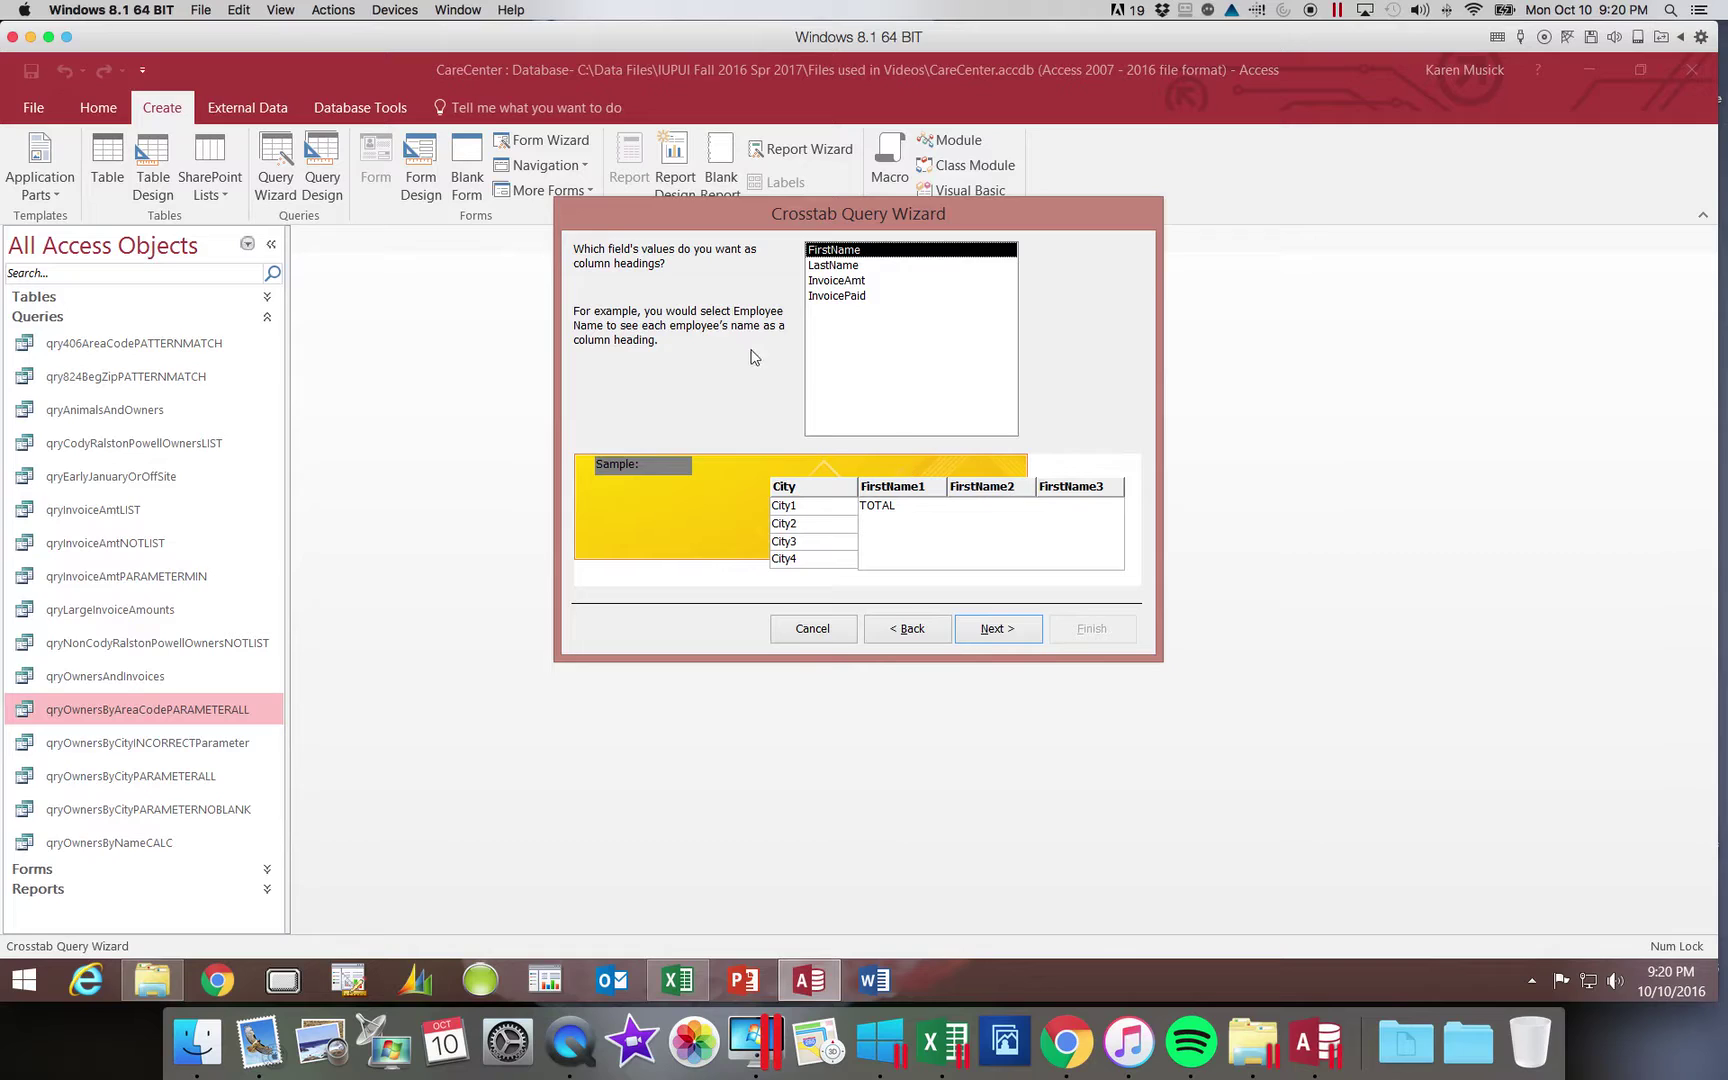
pyautogui.click(825, 297)
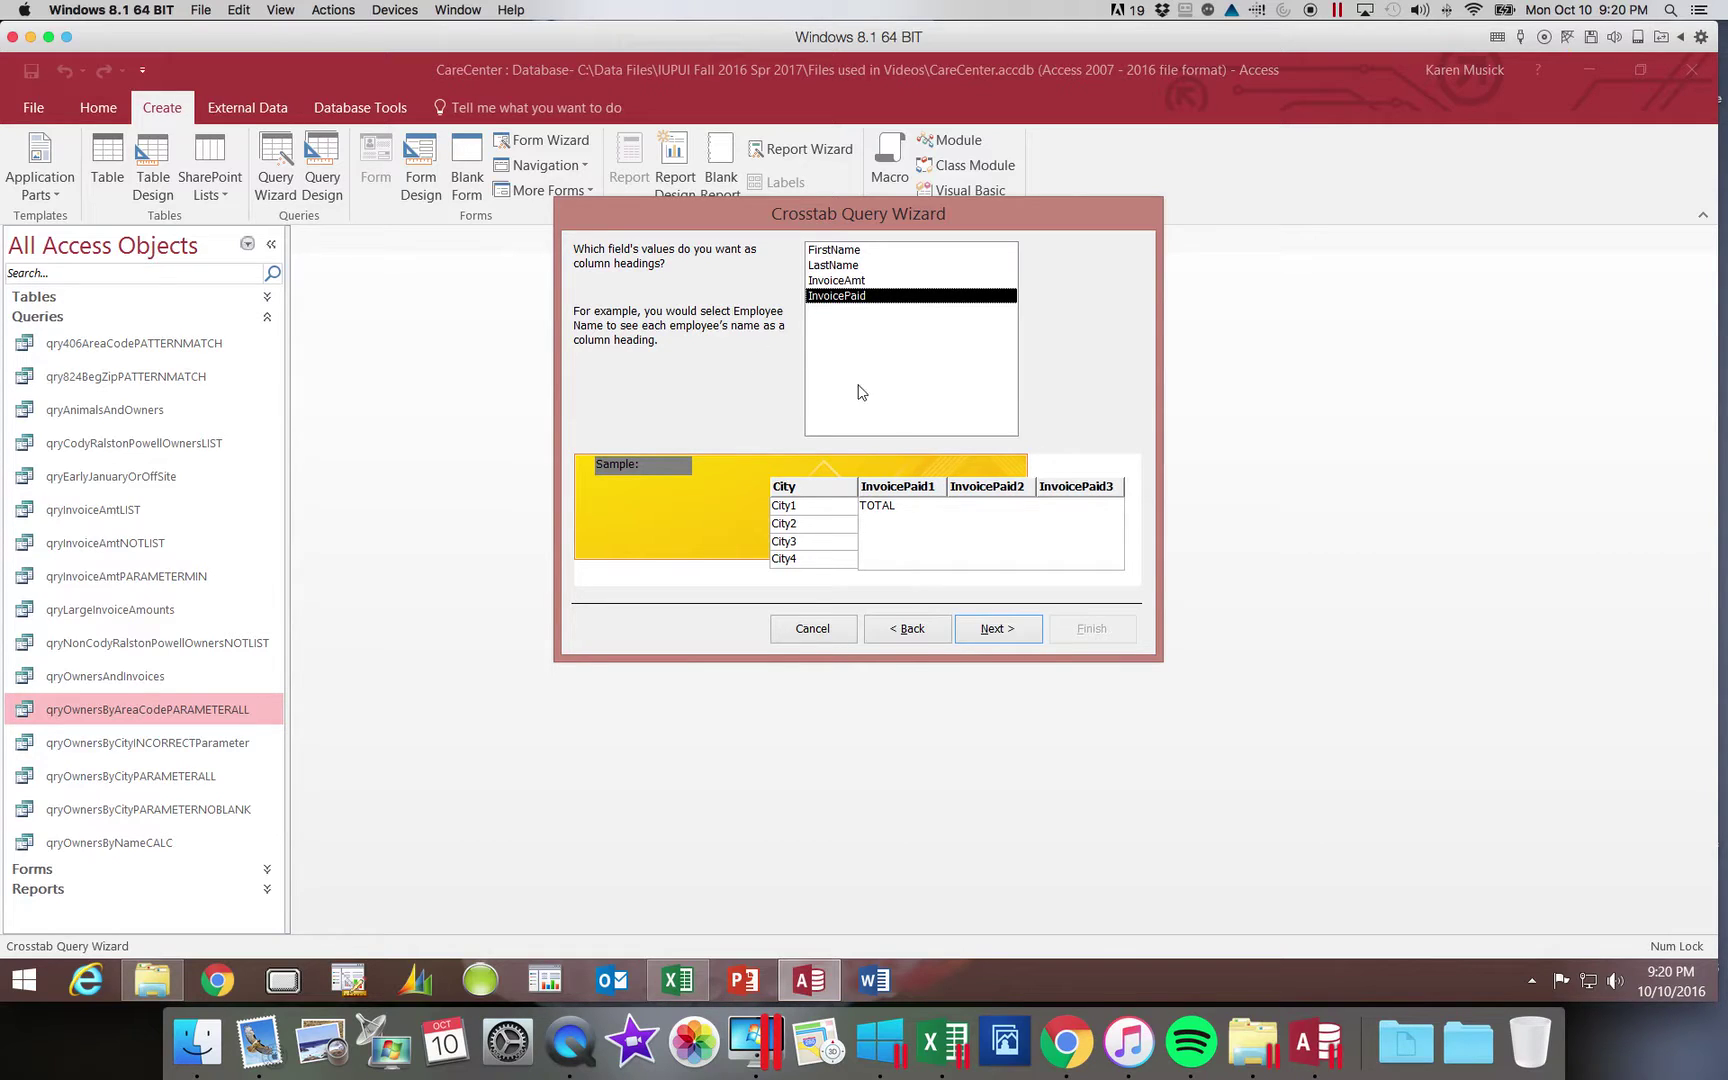
pyautogui.click(1001, 637)
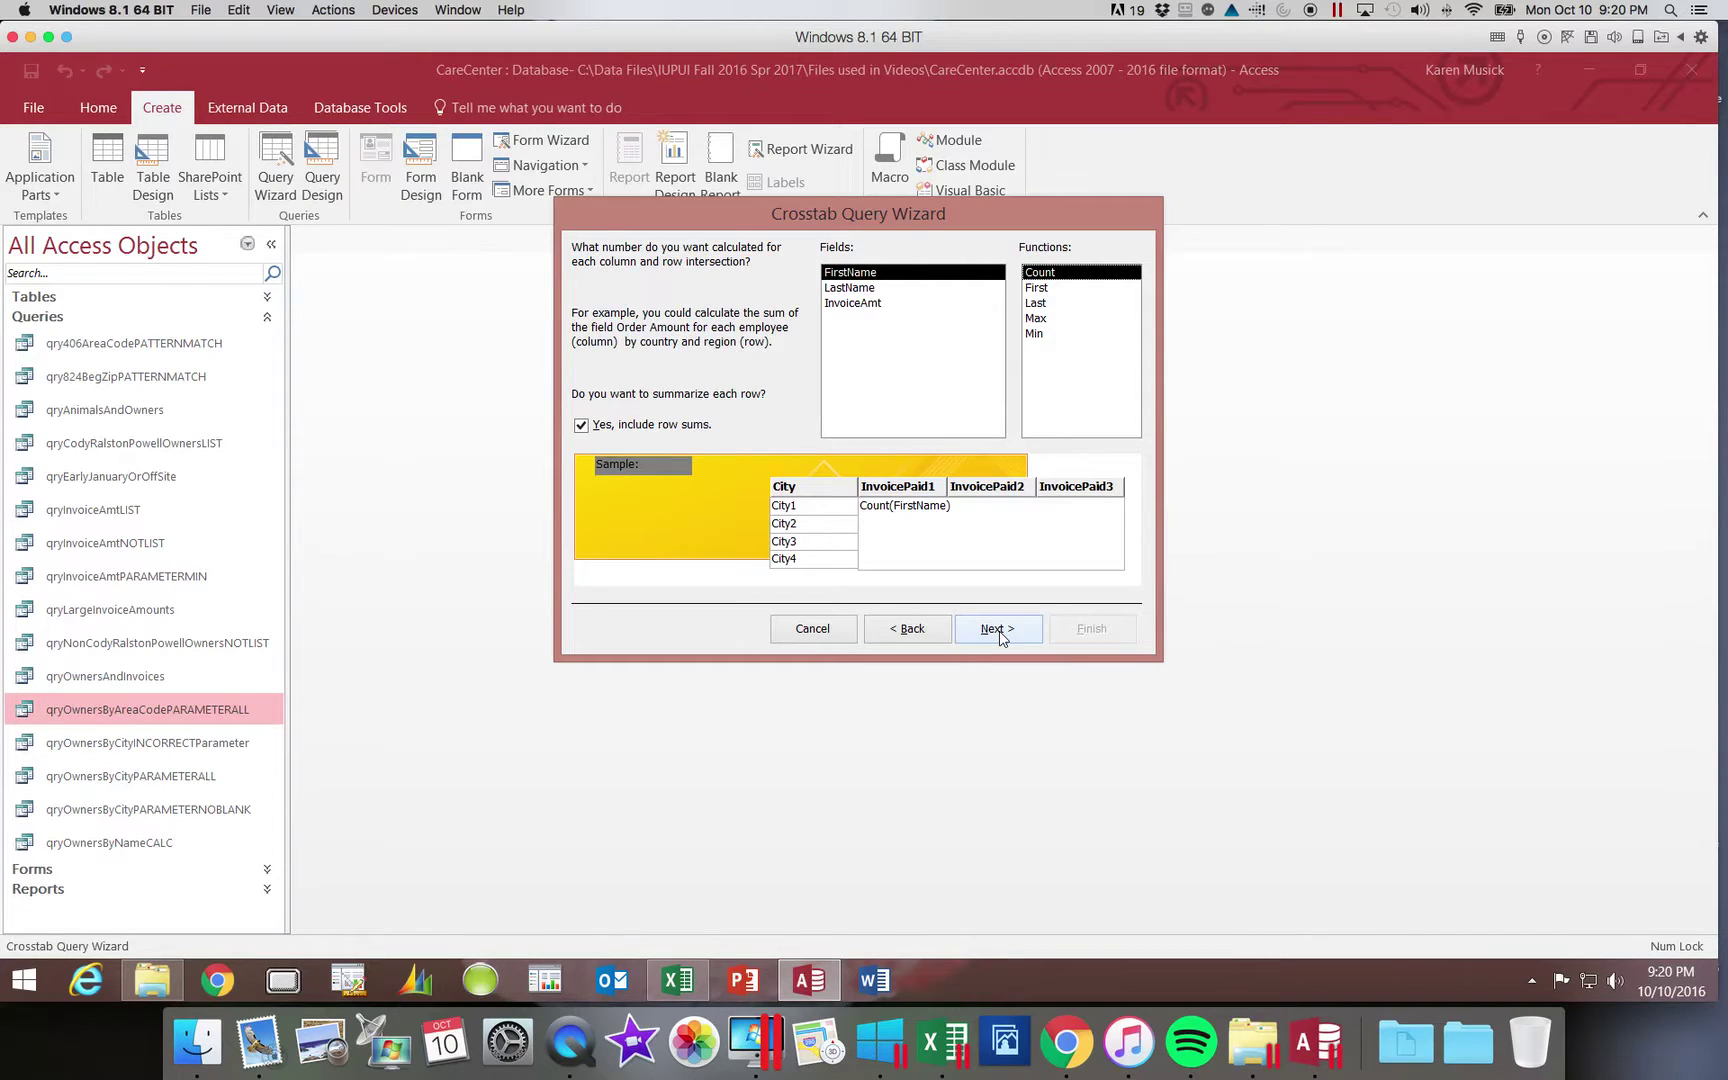
# Calculate the Sum of InvoiceAmt at each row and column intersection, keeping row sums included
pyautogui.click(869, 306)
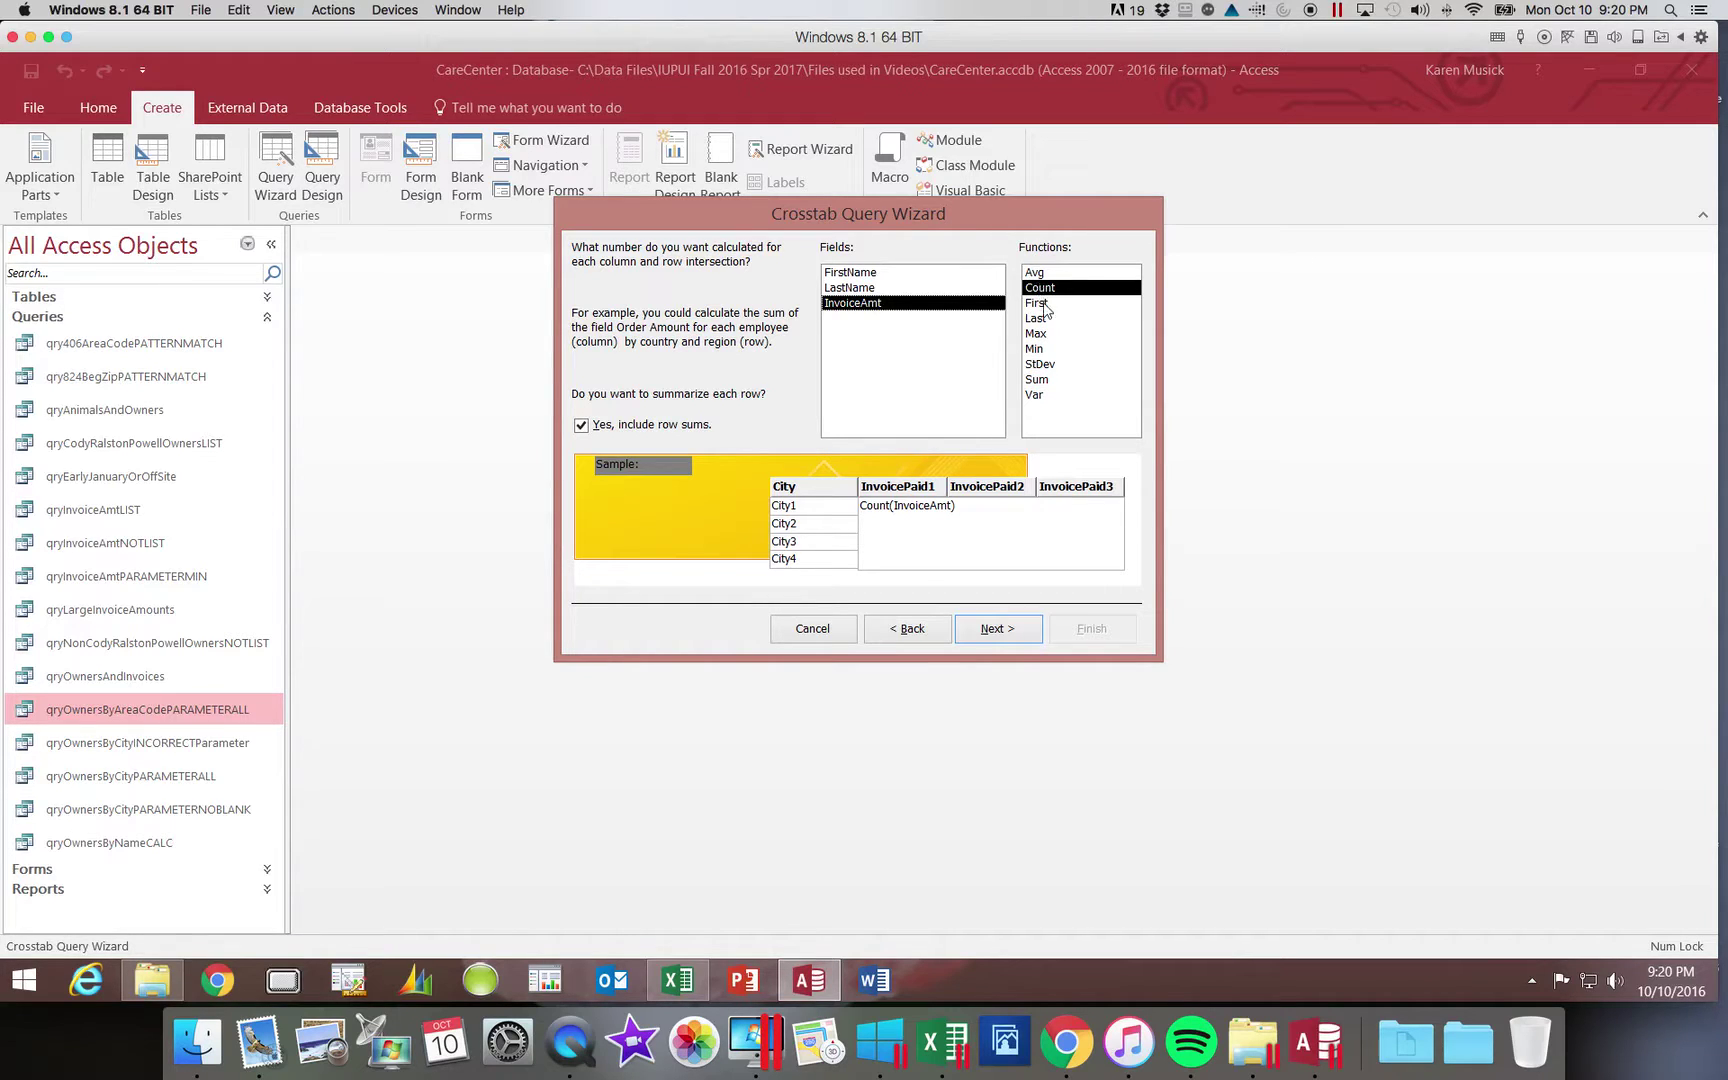
pyautogui.click(1039, 381)
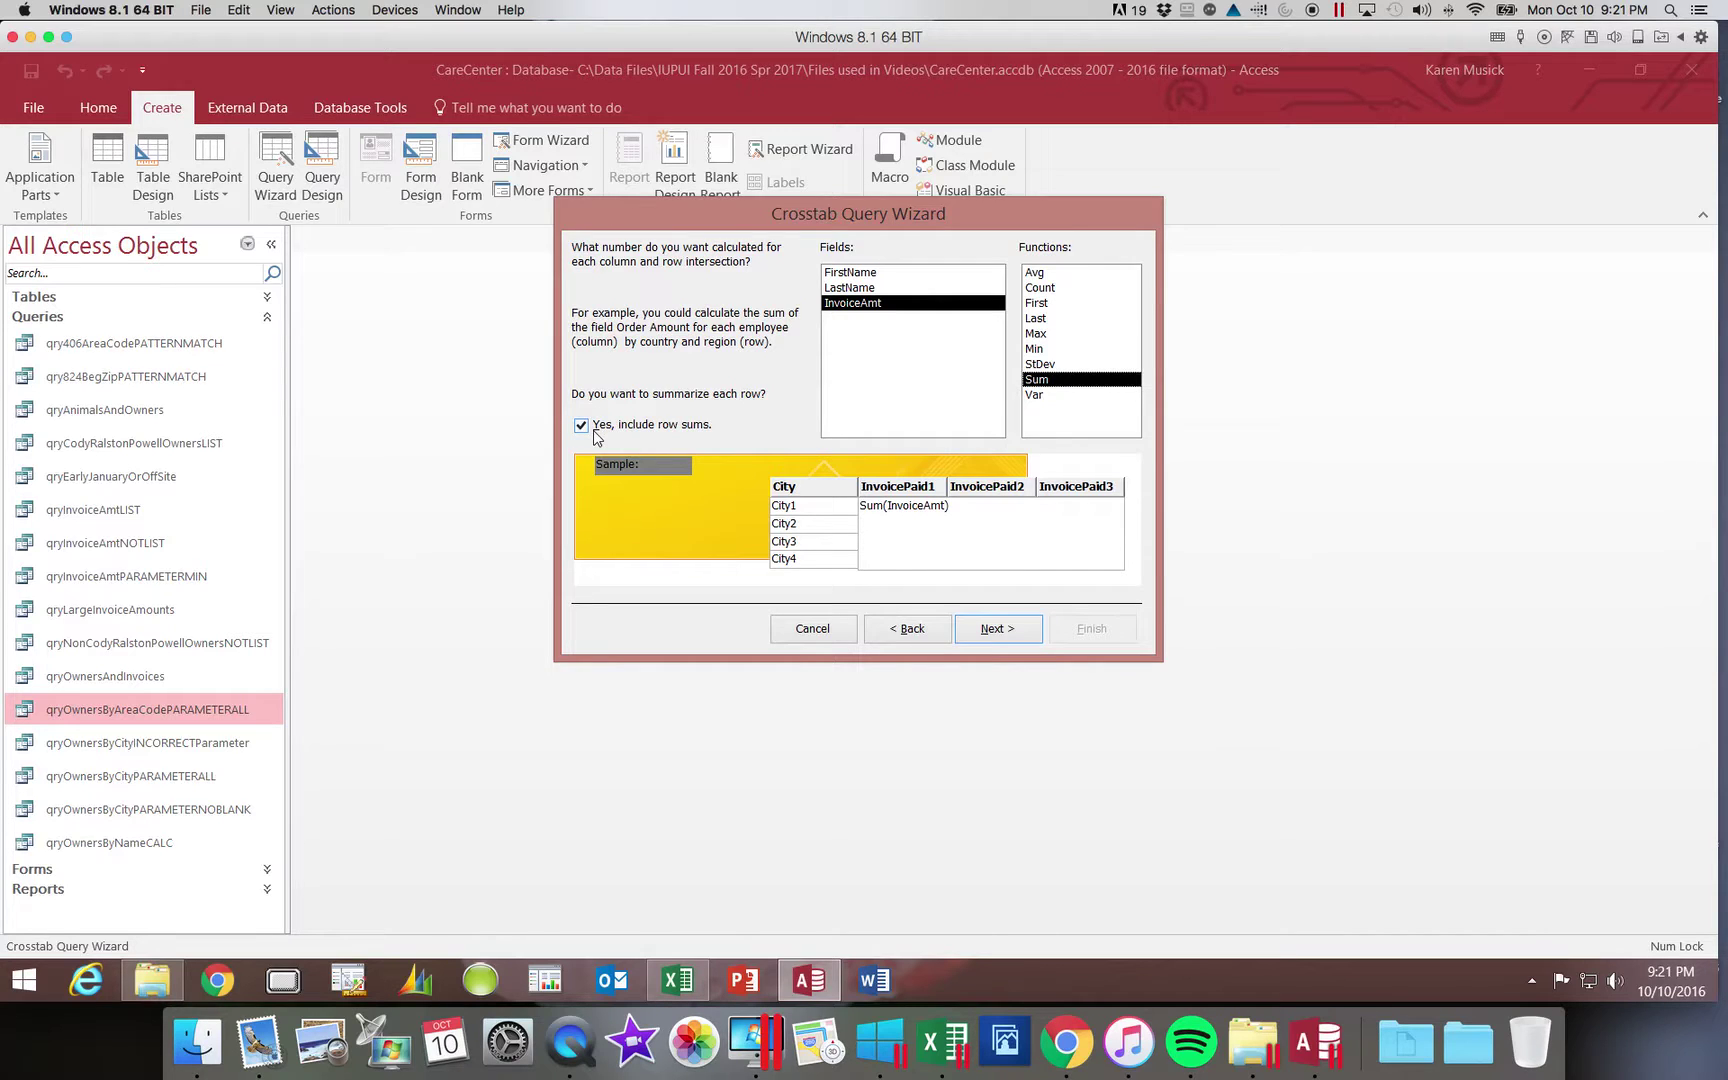
pyautogui.click(990, 630)
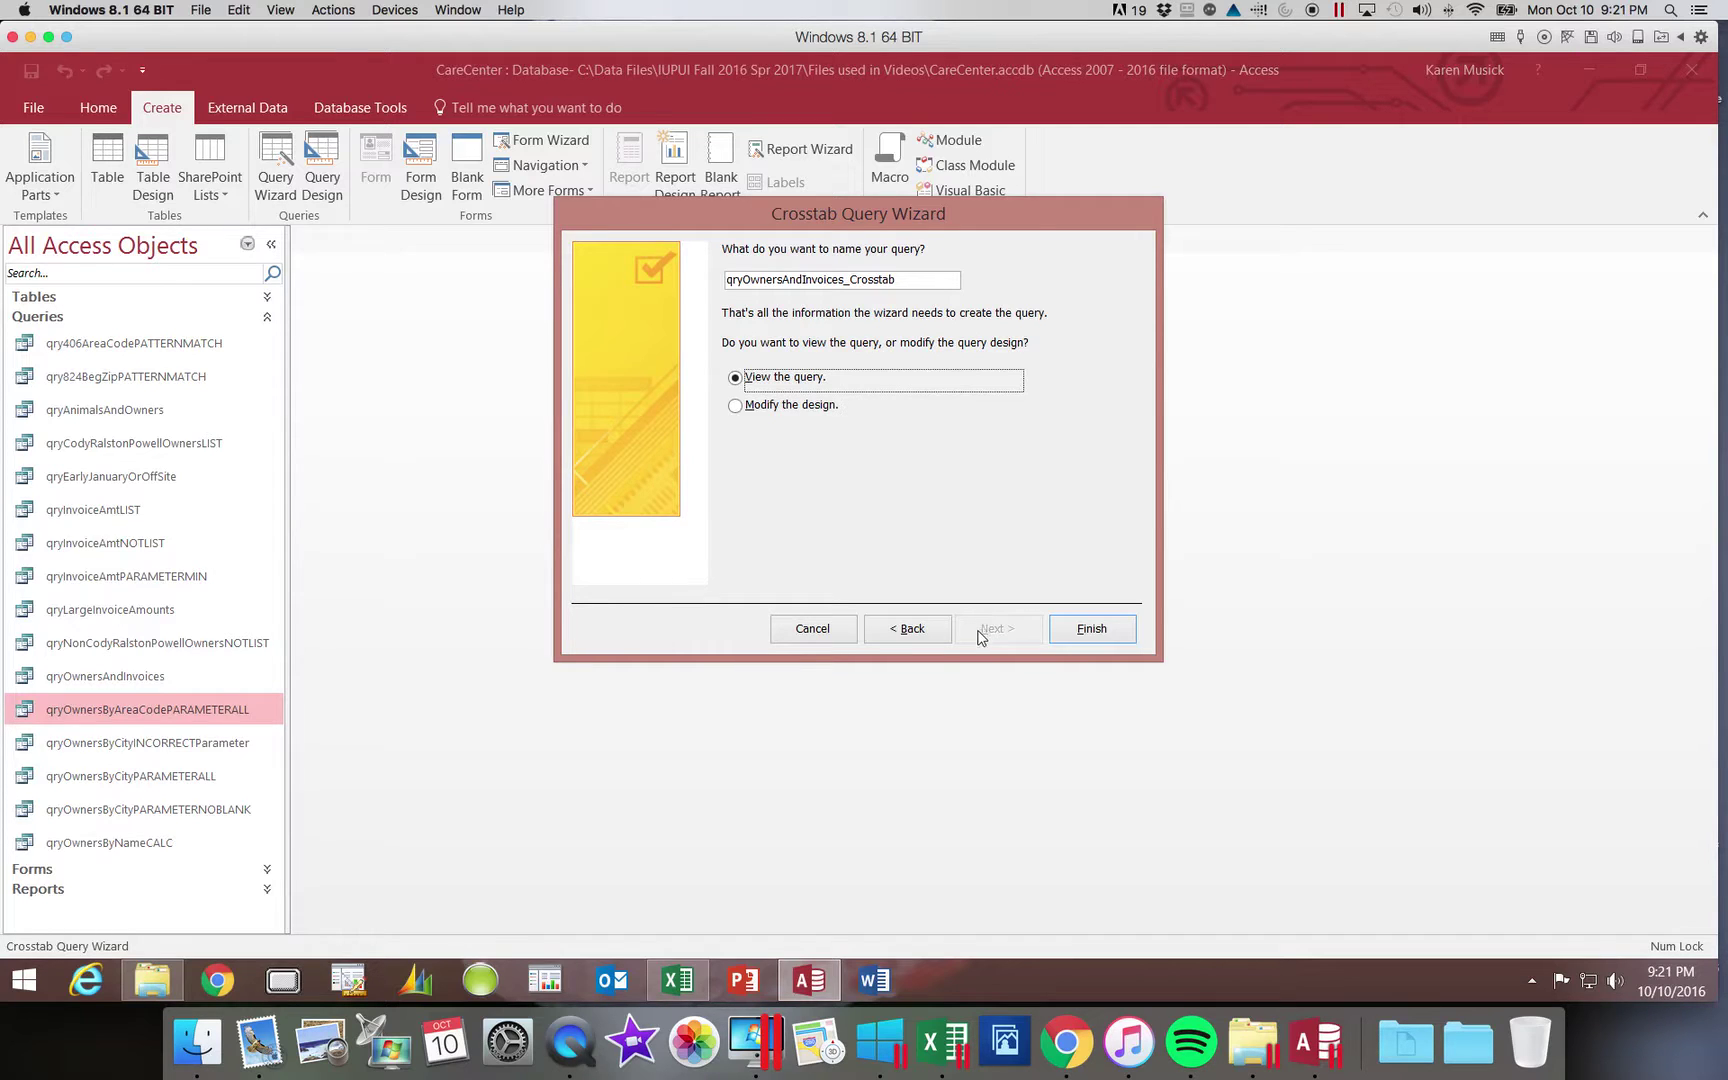
# Name the query qryOwnersAndInvoicesCrosstab and finish the wizard with the option to view the query
pyautogui.click(851, 280)
pyautogui.press('BackSpace')
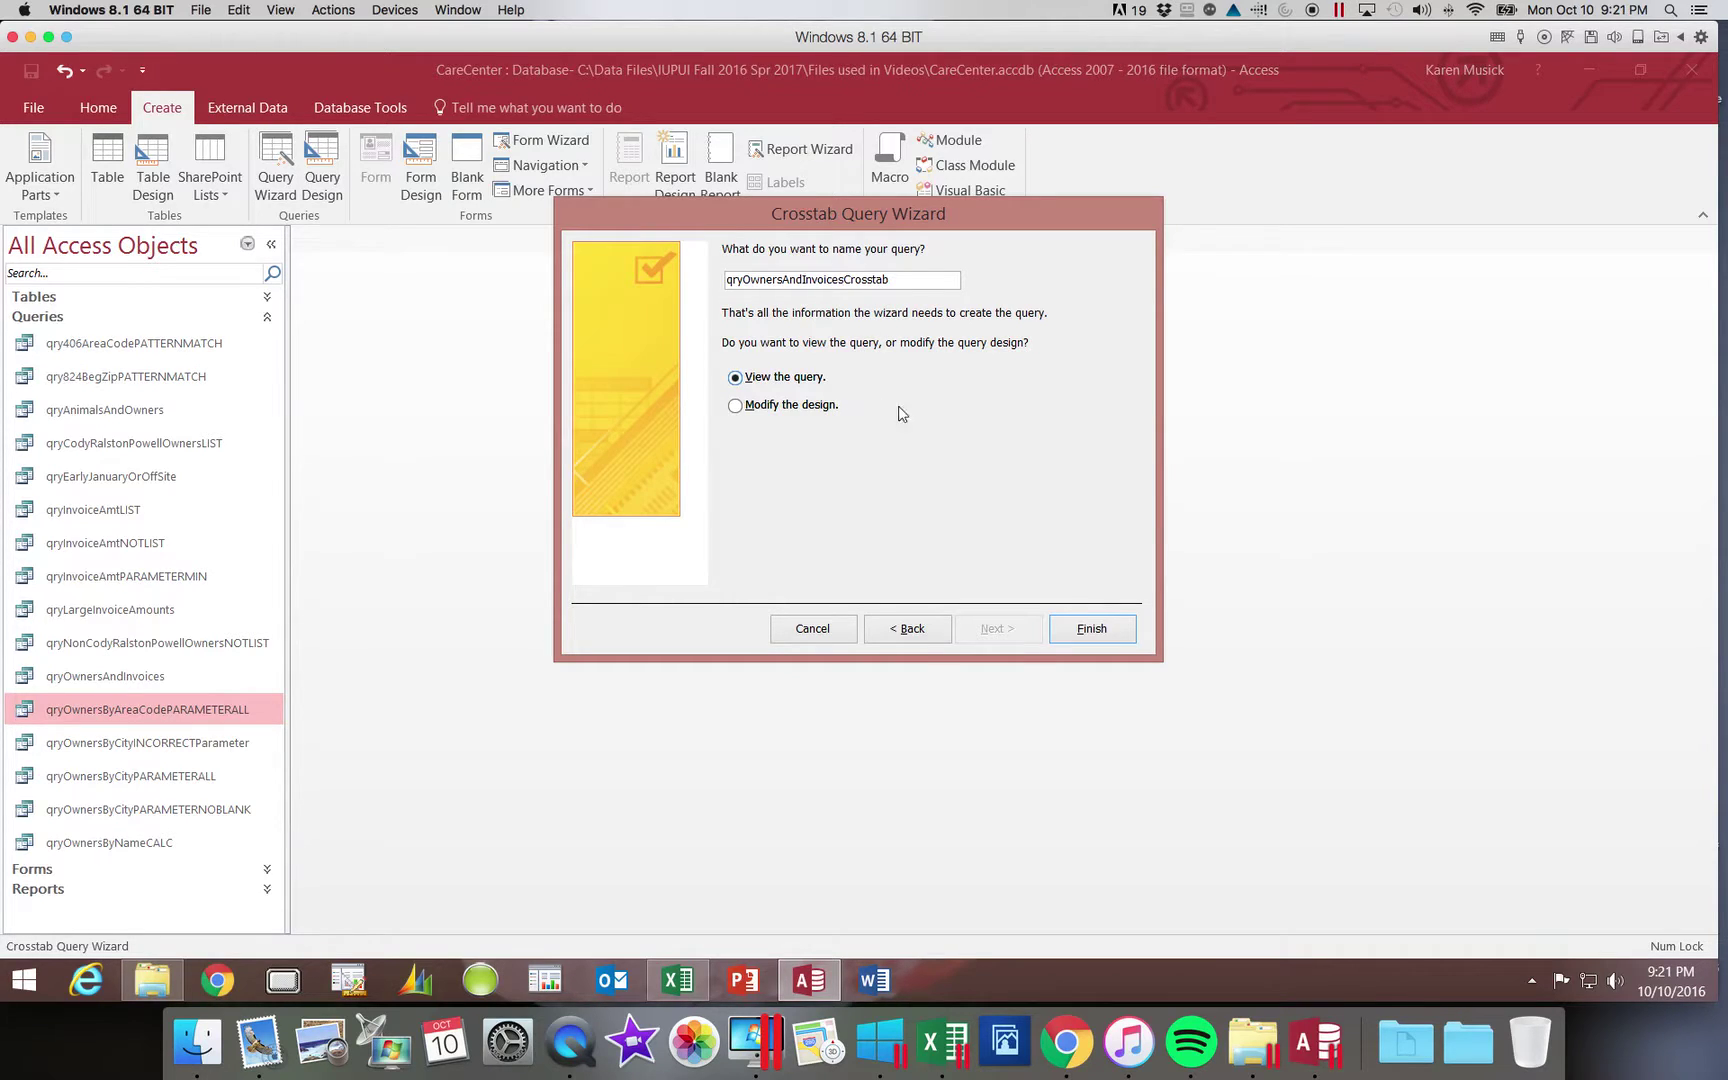
pyautogui.click(1091, 629)
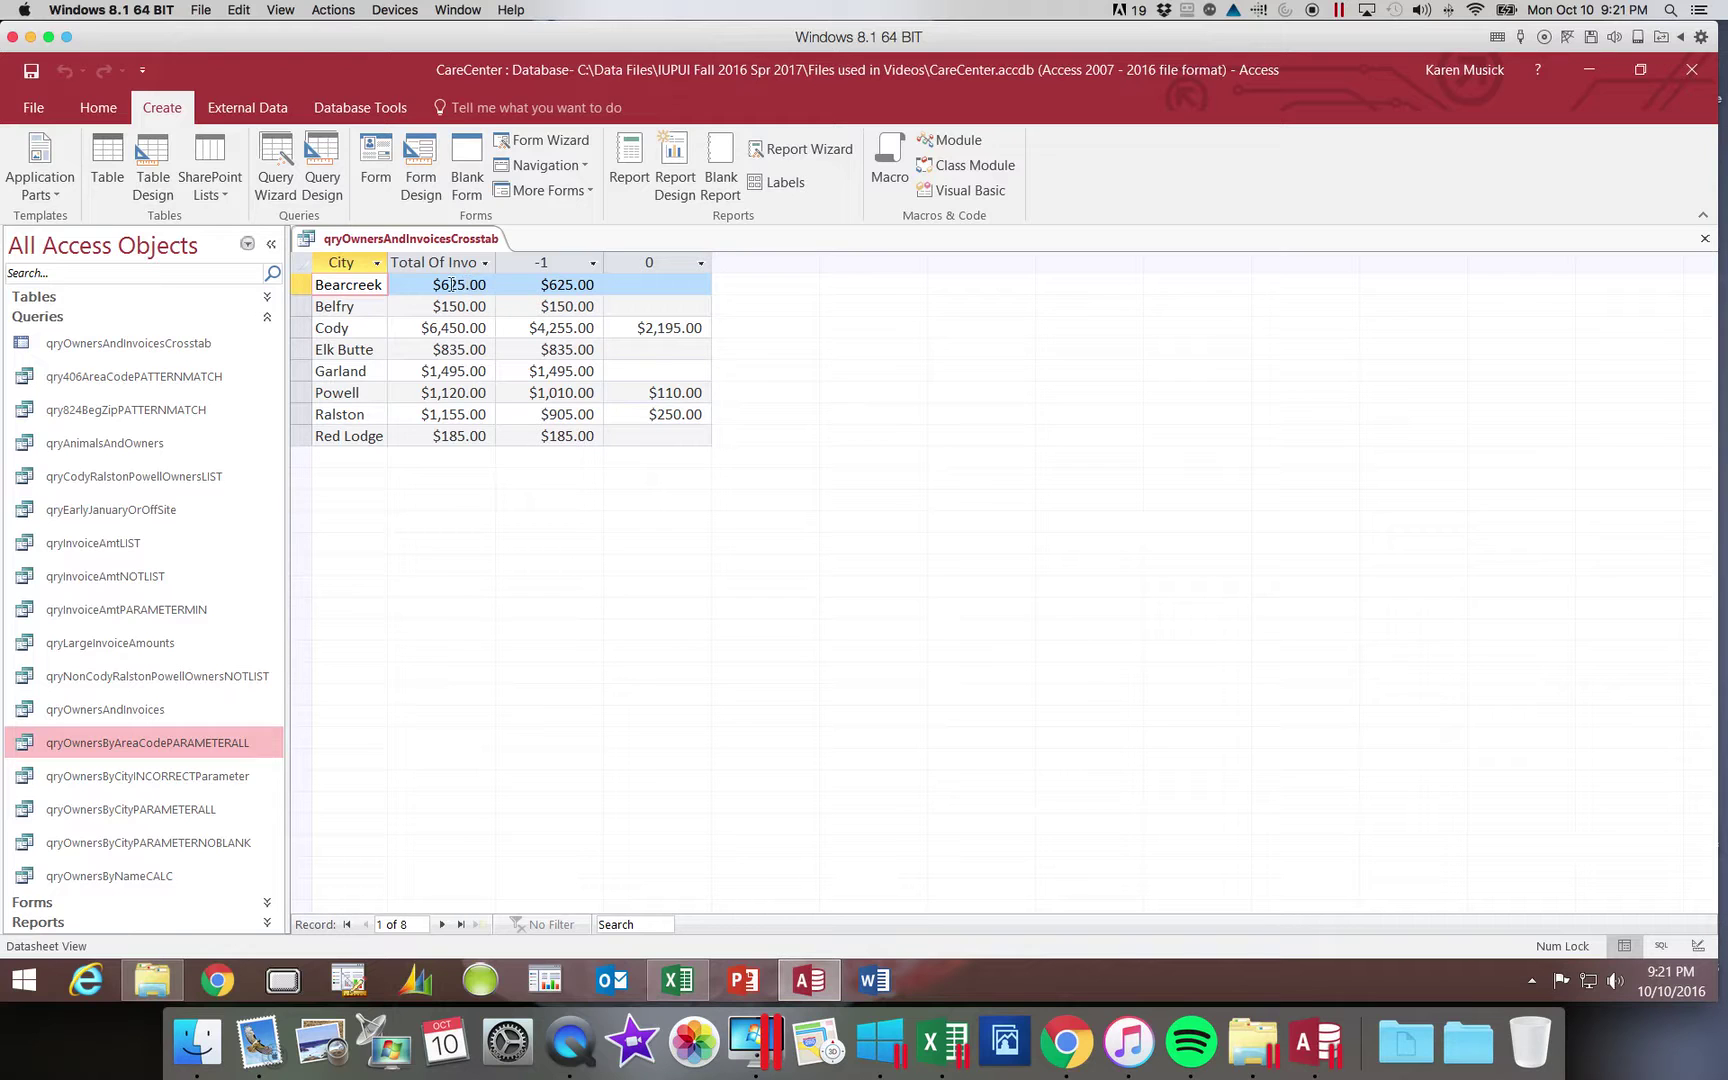
# Fit the widths of the Total Of InvoiceAmt and City columns to their contents in the crosstab datasheet
pyautogui.doubleClick(494, 262)
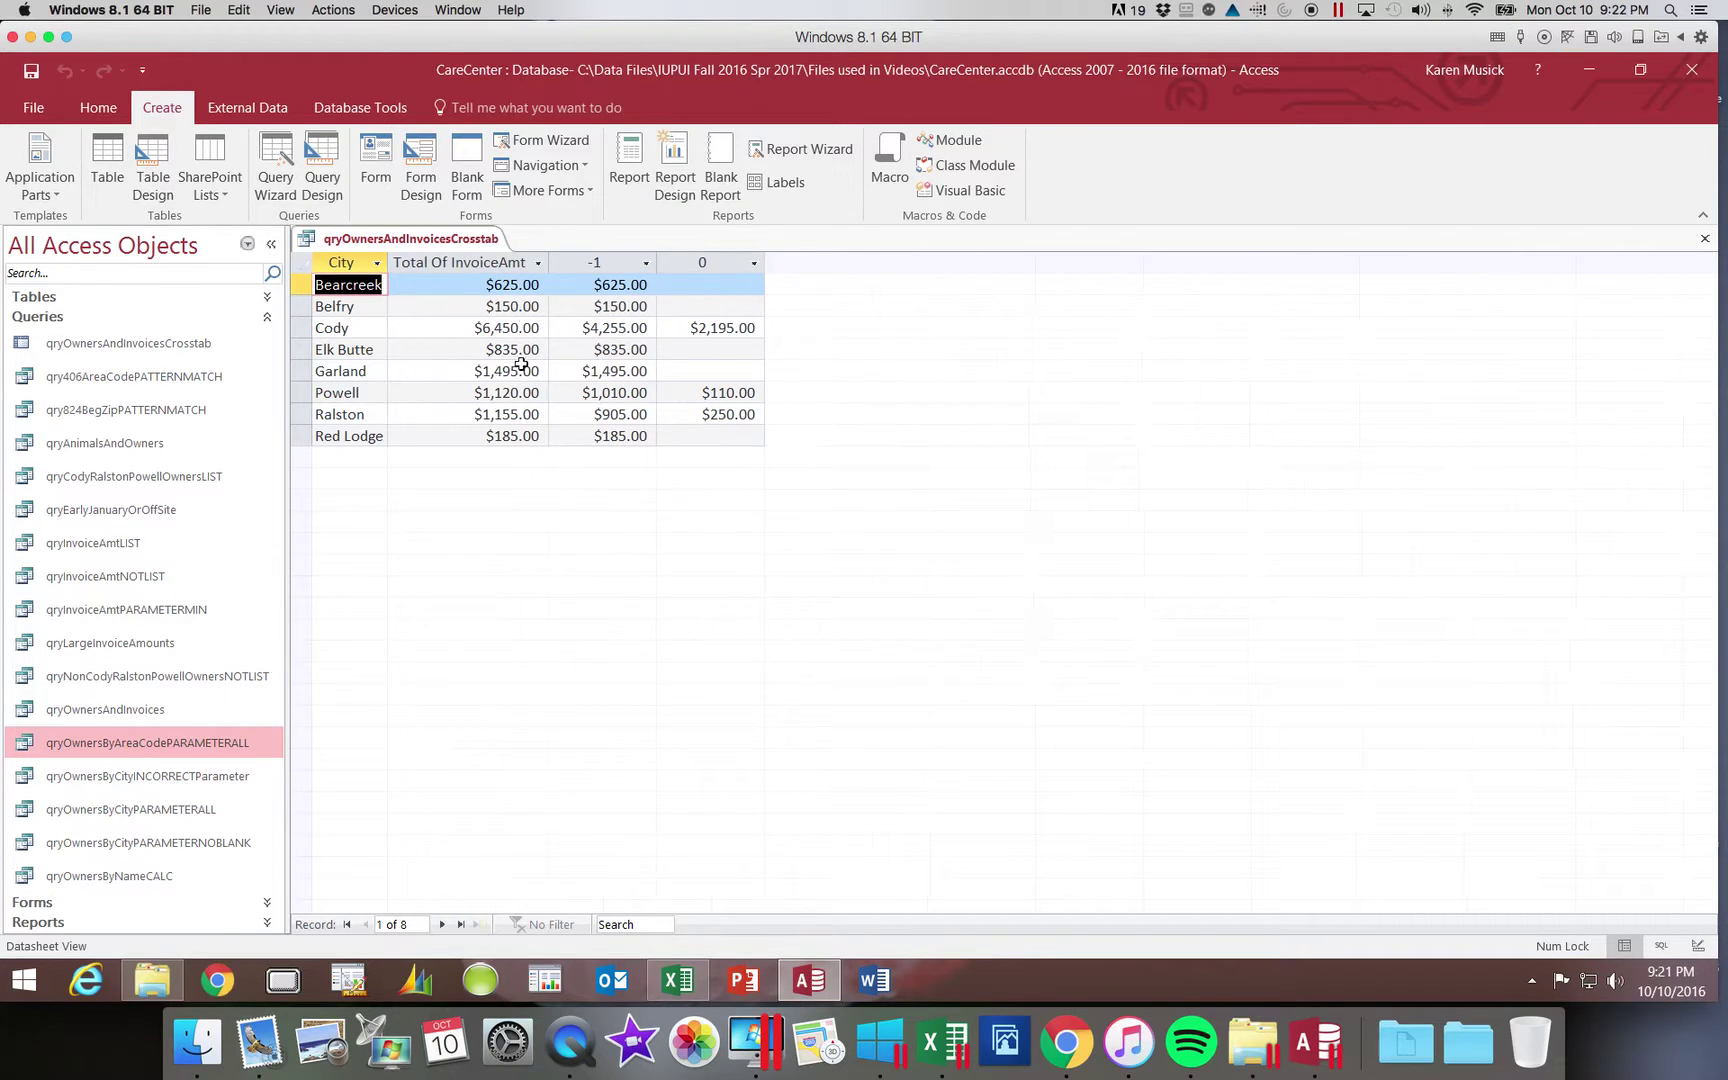
pyautogui.doubleClick(400, 263)
pyautogui.click(476, 496)
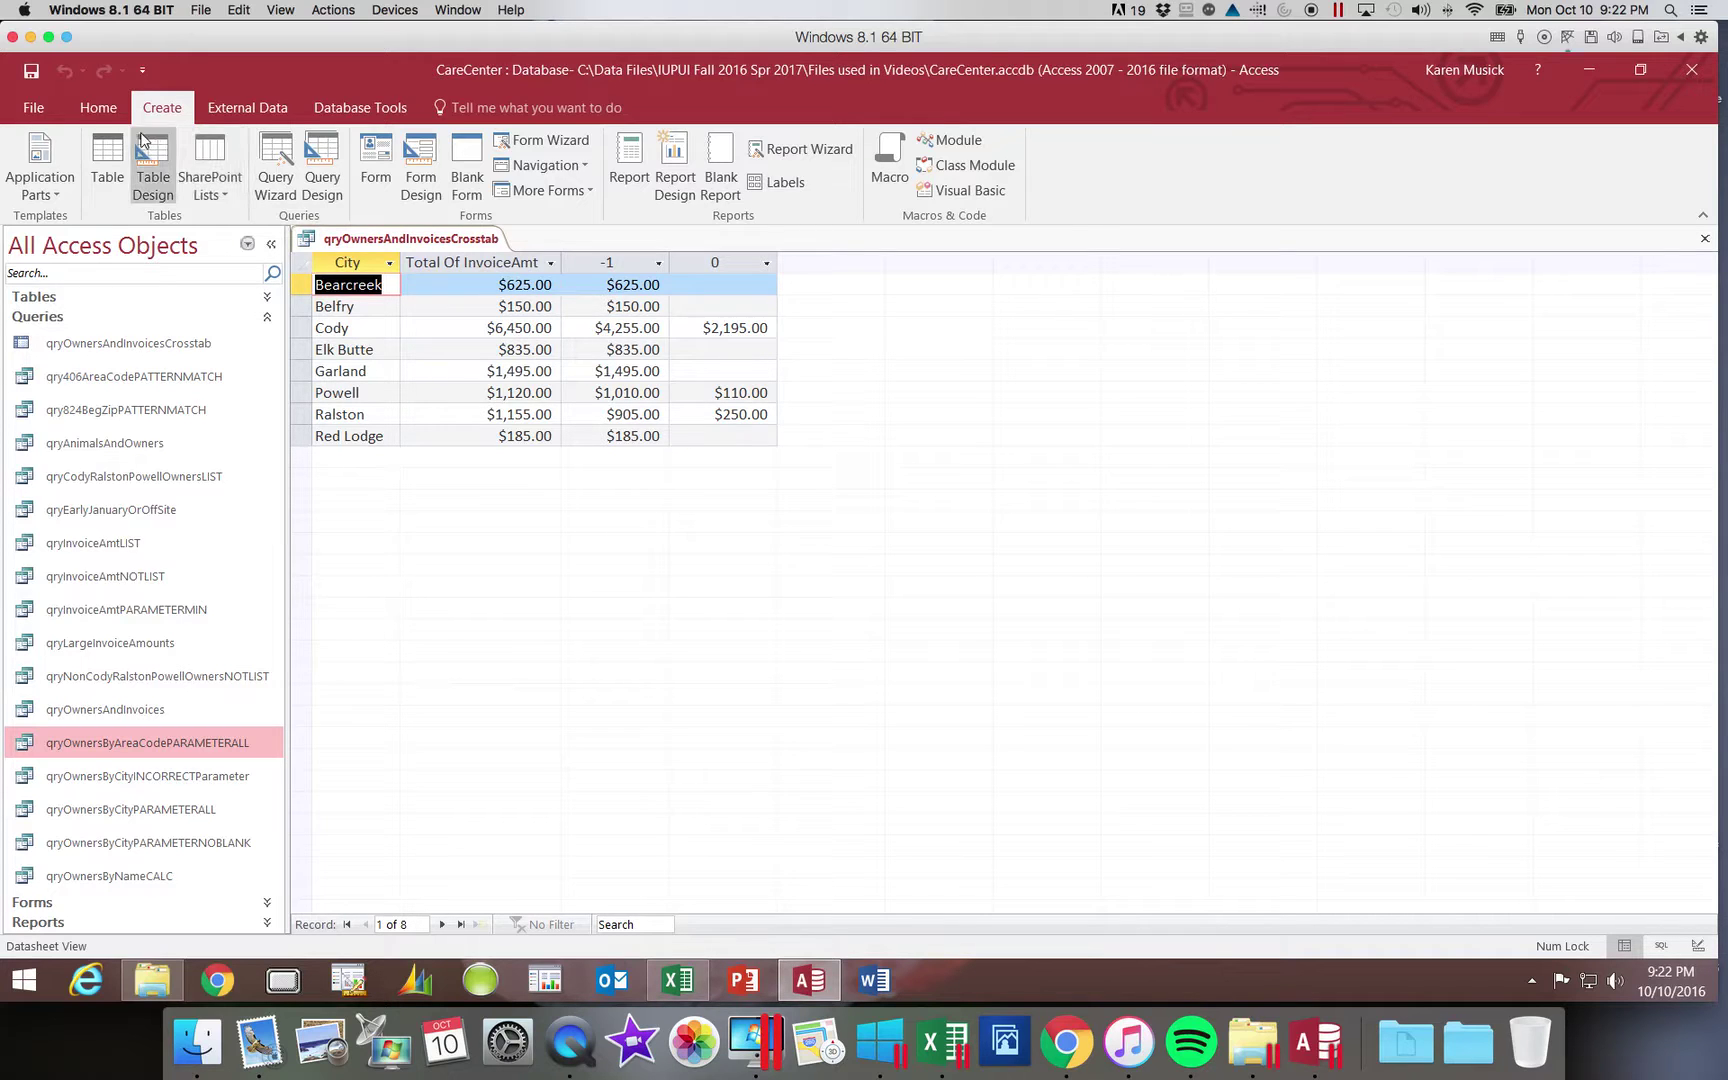
# Open the crosstab query in Design View and widen the Total Of InvoiceAmt column in the design grid to show its full expression
pyautogui.click(108, 116)
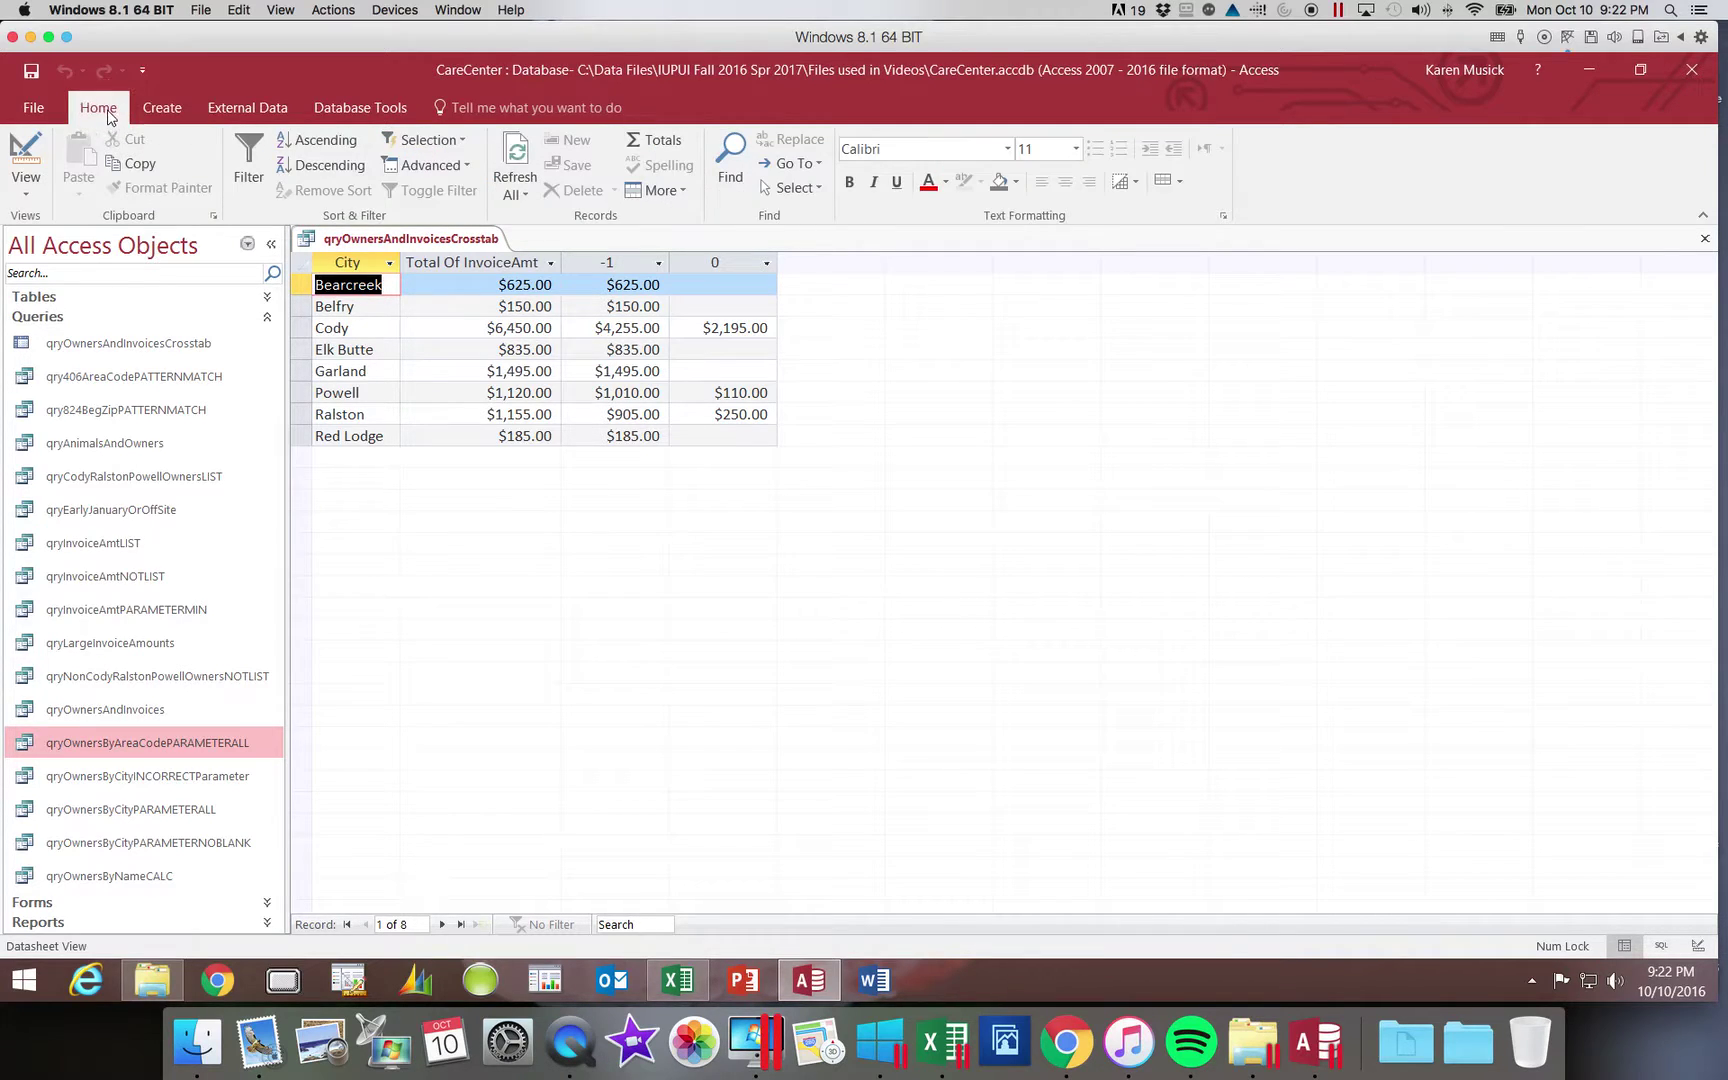
pyautogui.click(27, 195)
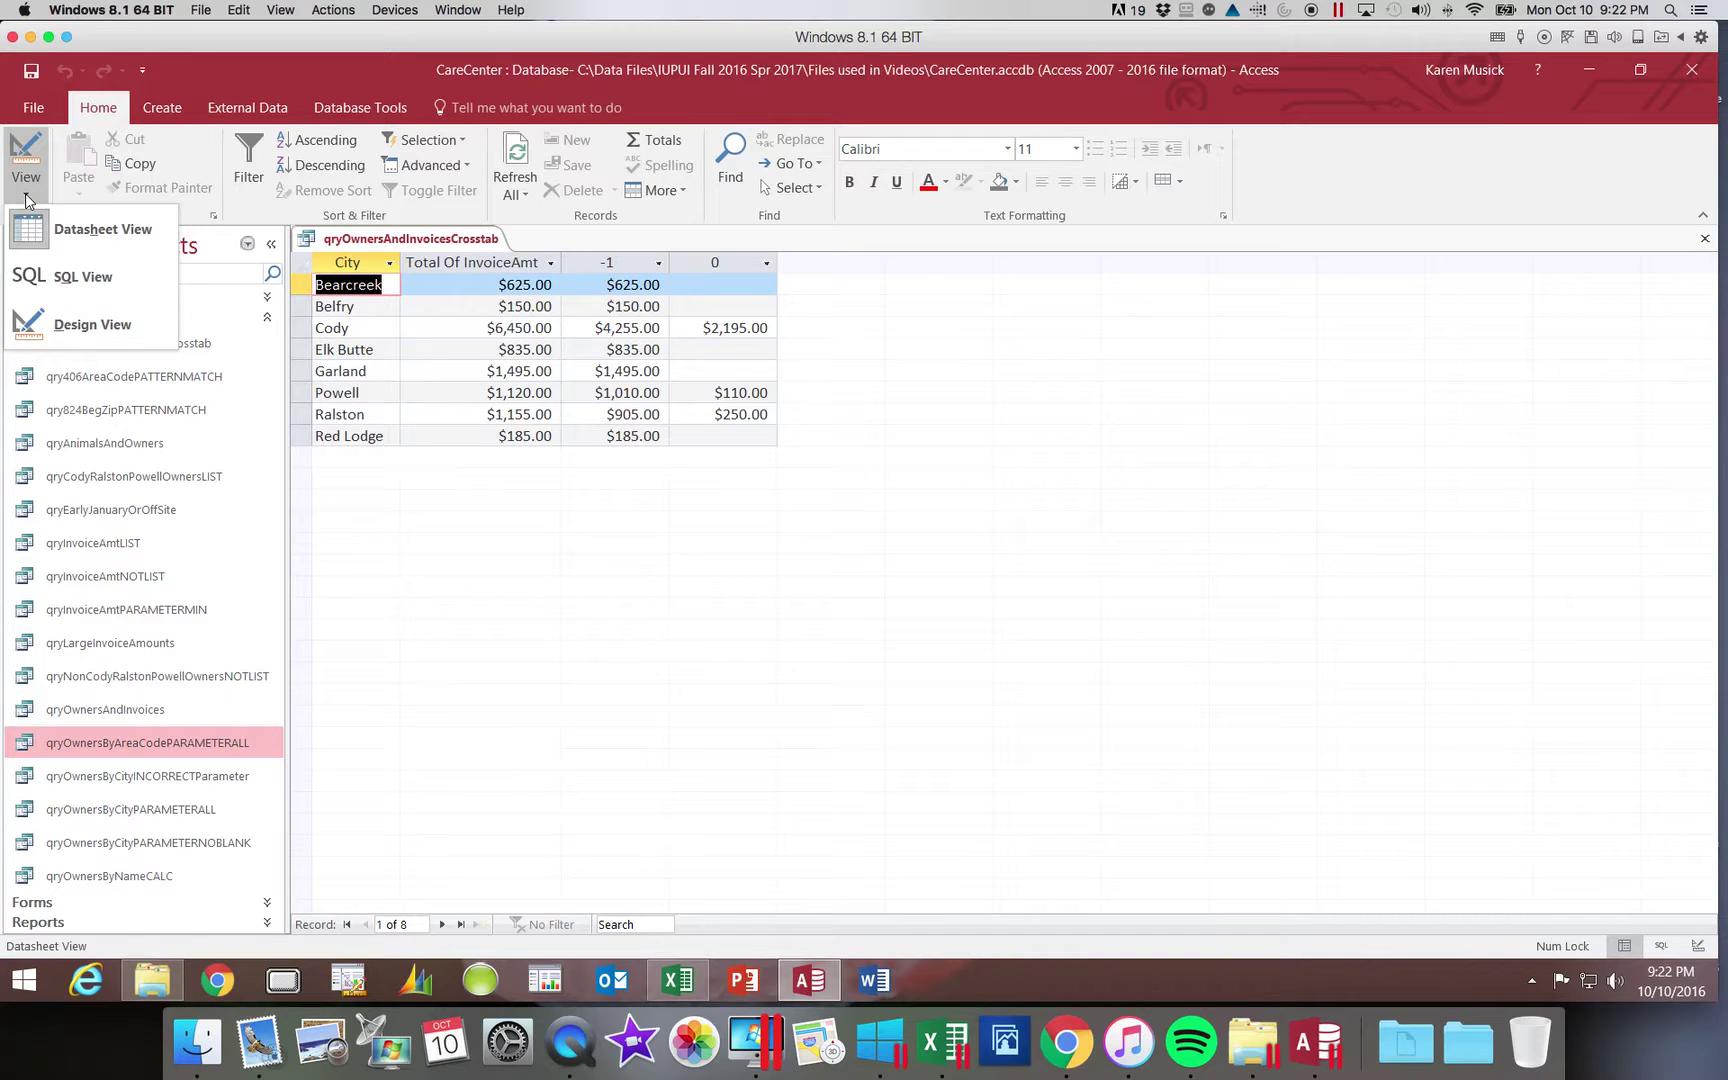
pyautogui.click(60, 323)
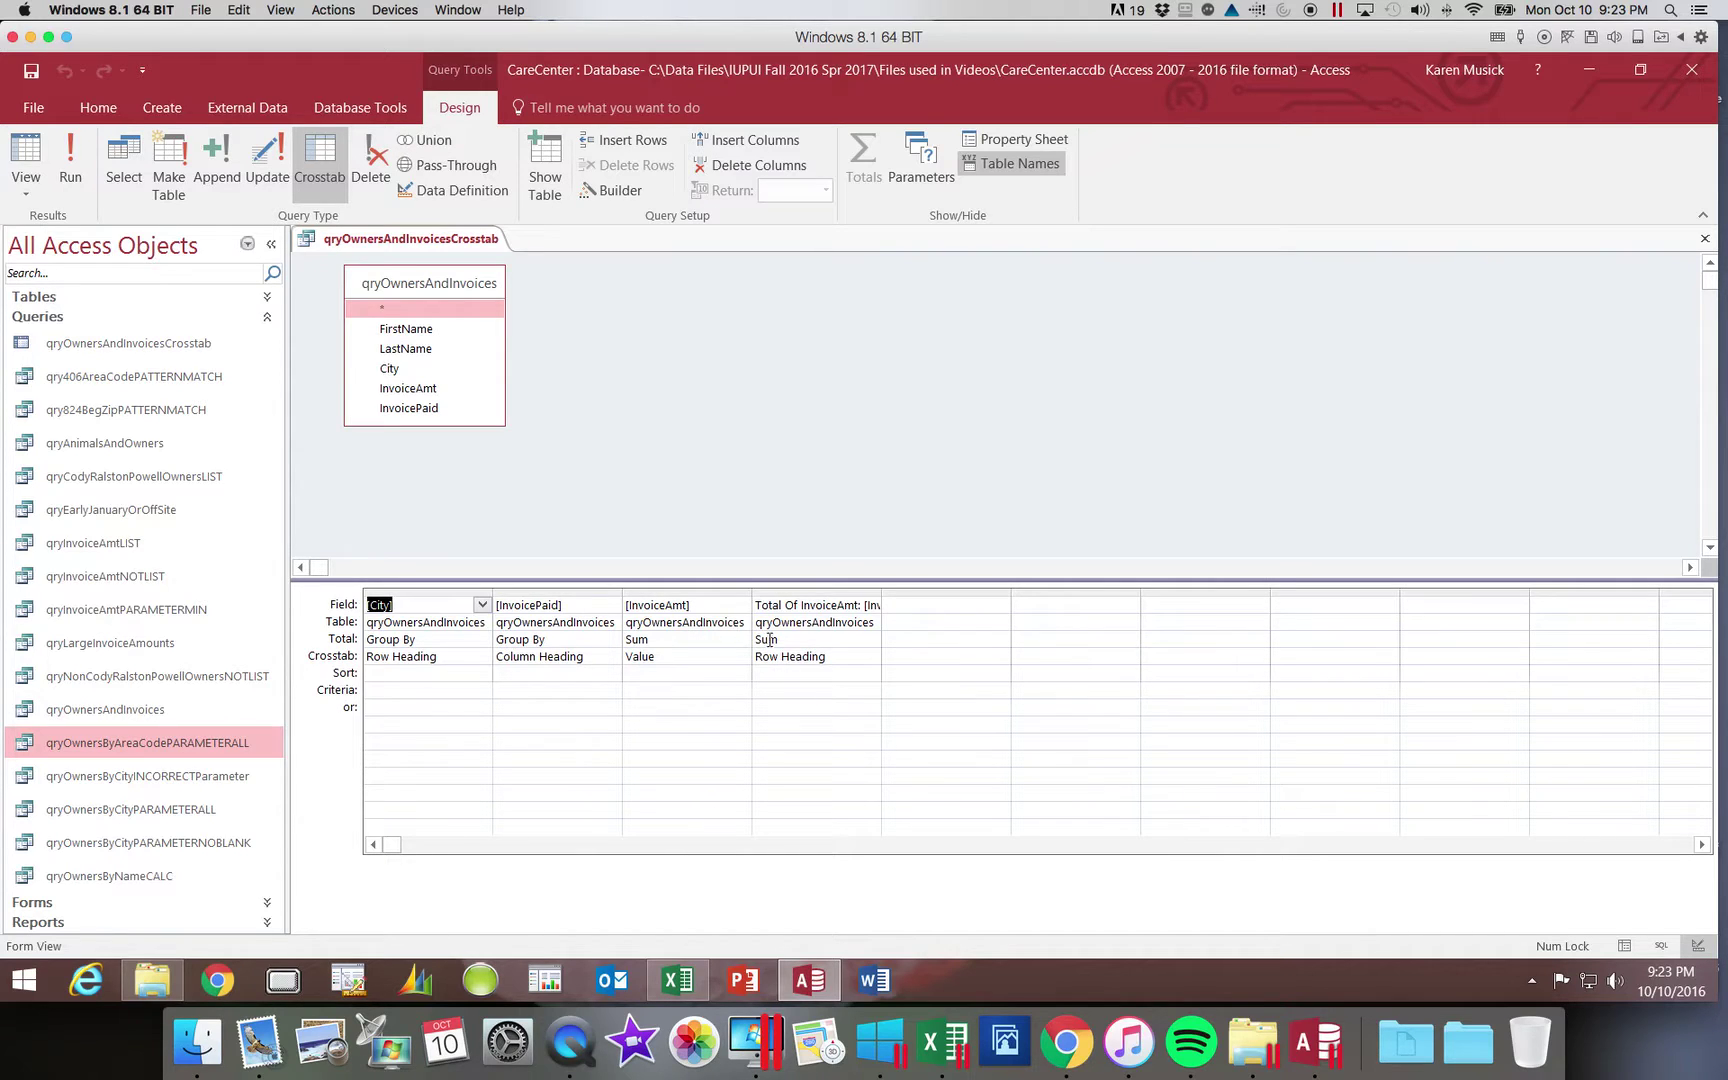
pyautogui.click(814, 622)
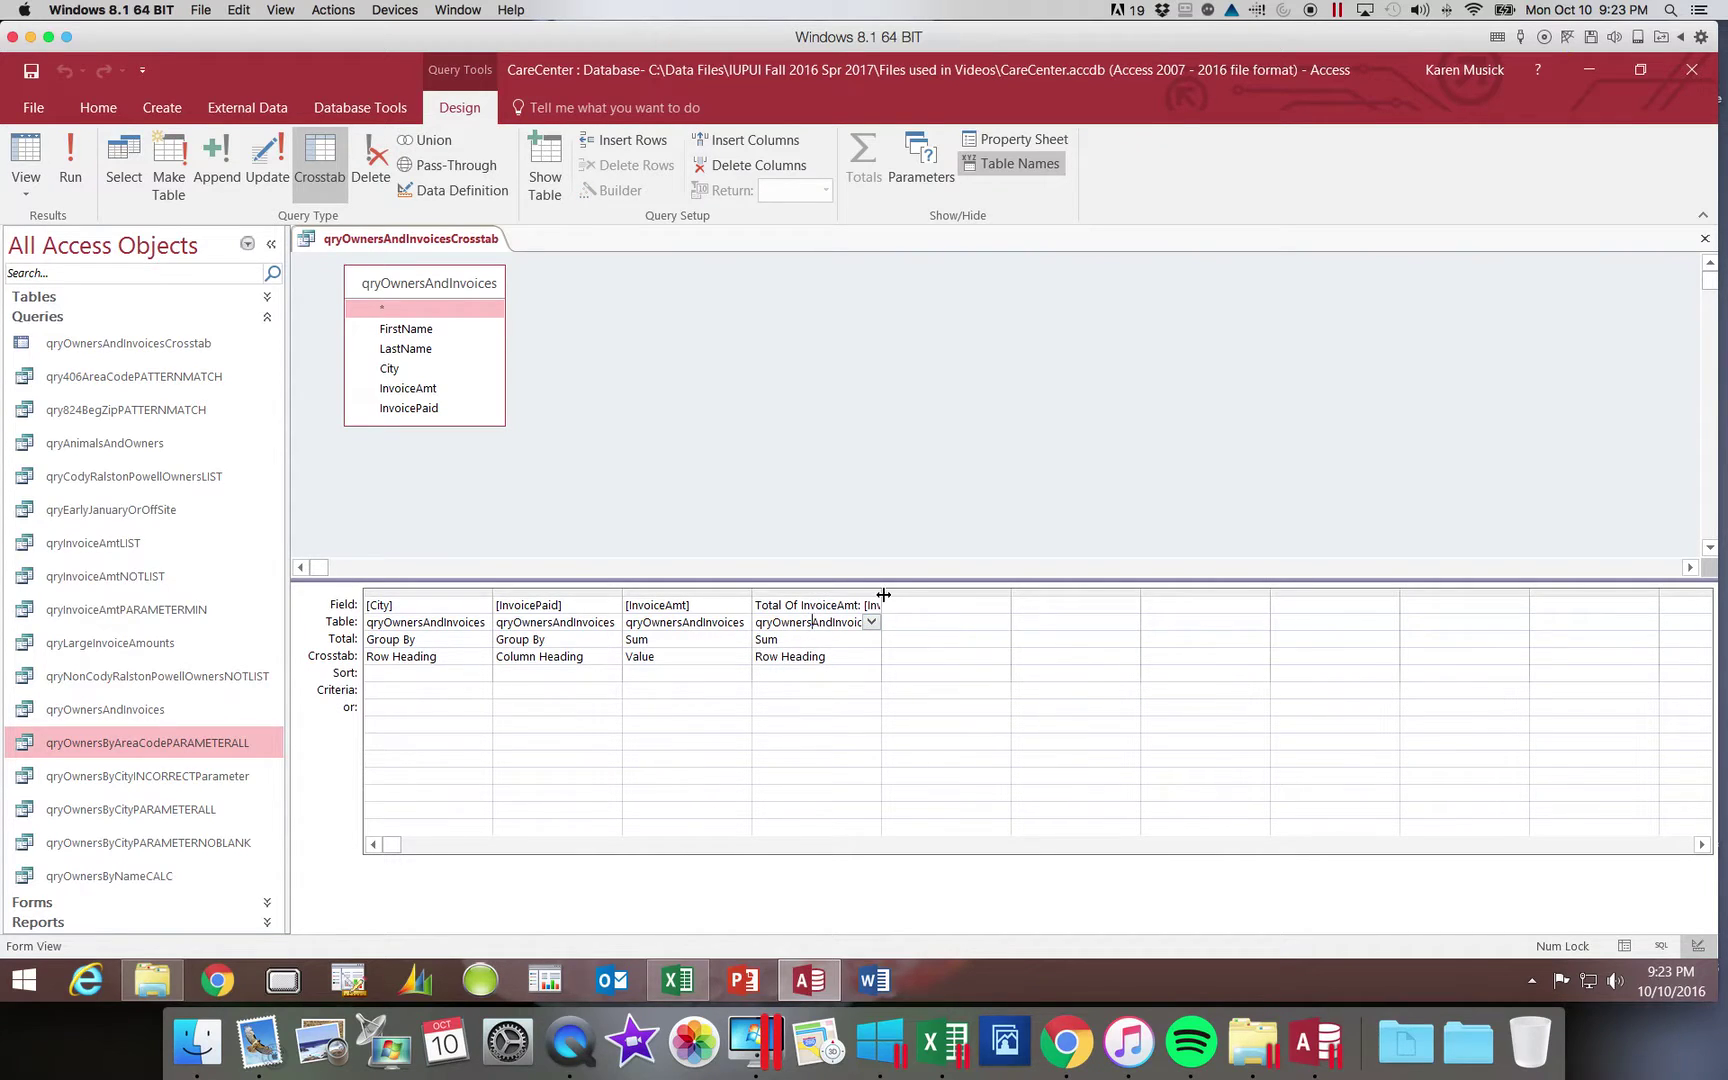
pyautogui.moveTo(882, 591); pyautogui.dragTo(1031, 605)
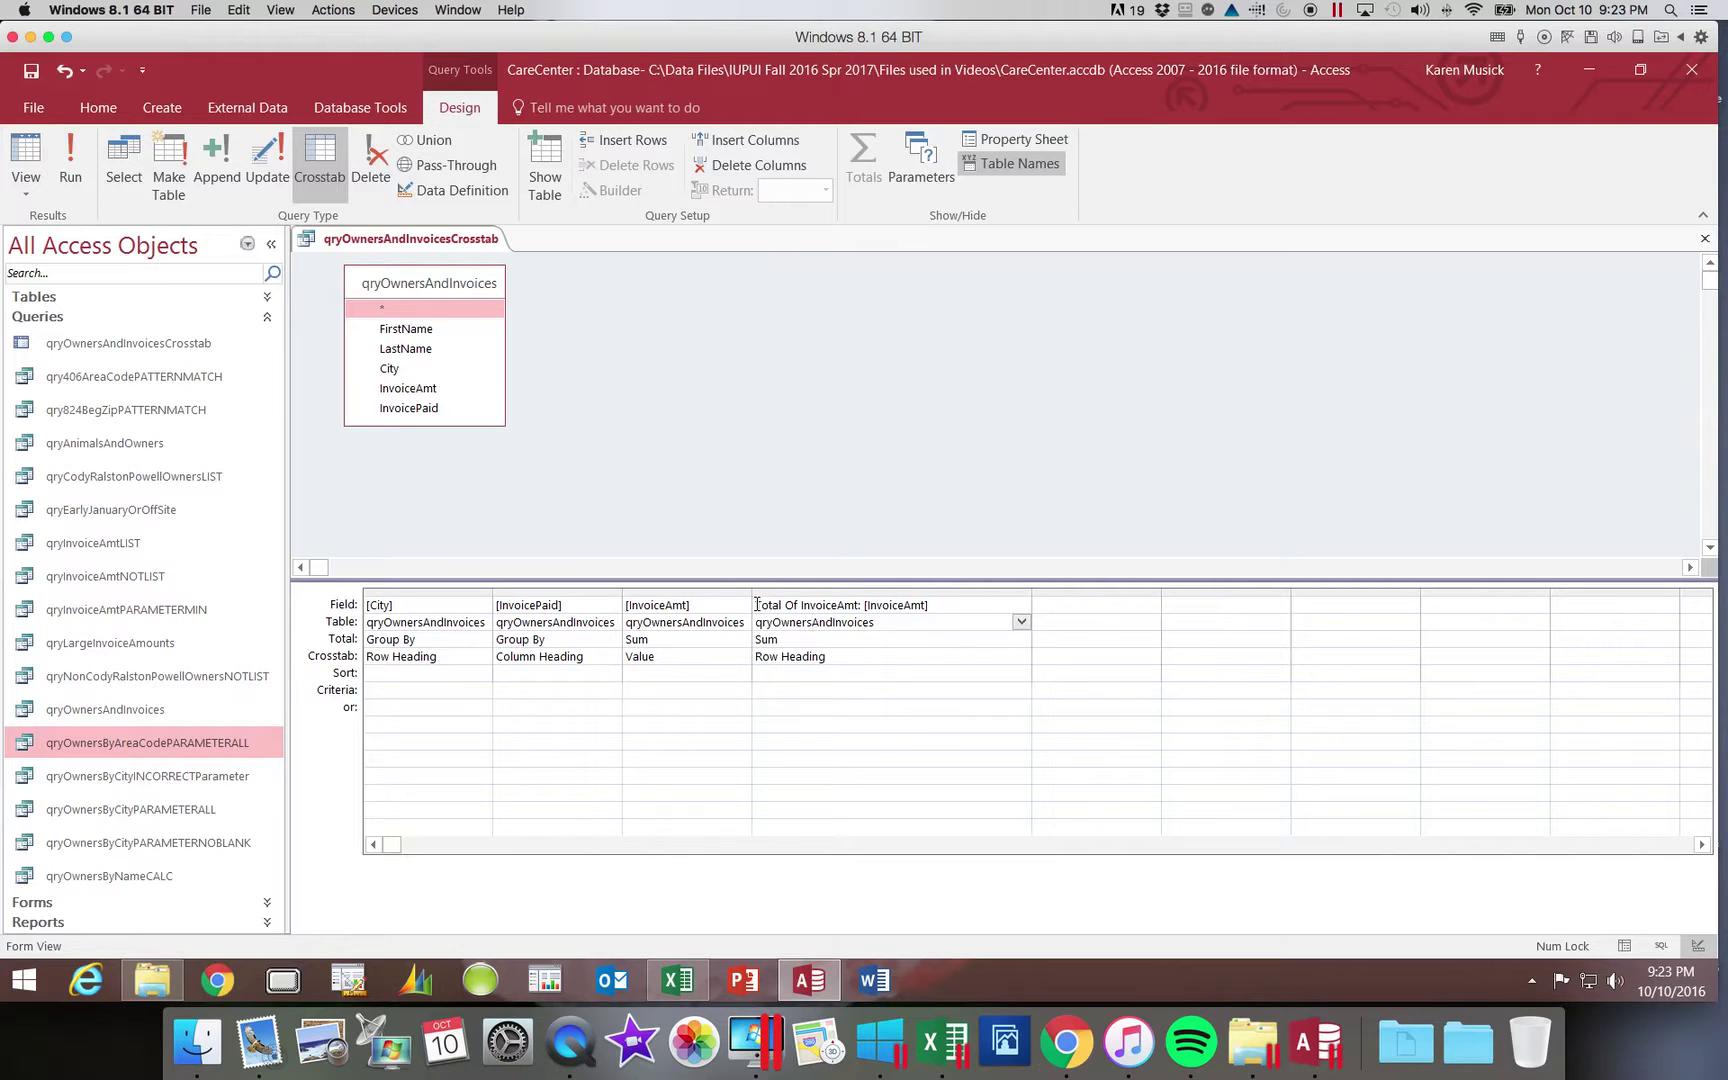
# Rename the total field to Total Invoice Amount, then run the query and fit that column to its heading
pyautogui.click(757, 604)
pyautogui.moveTo(786, 605); pyautogui.dragTo(858, 607)
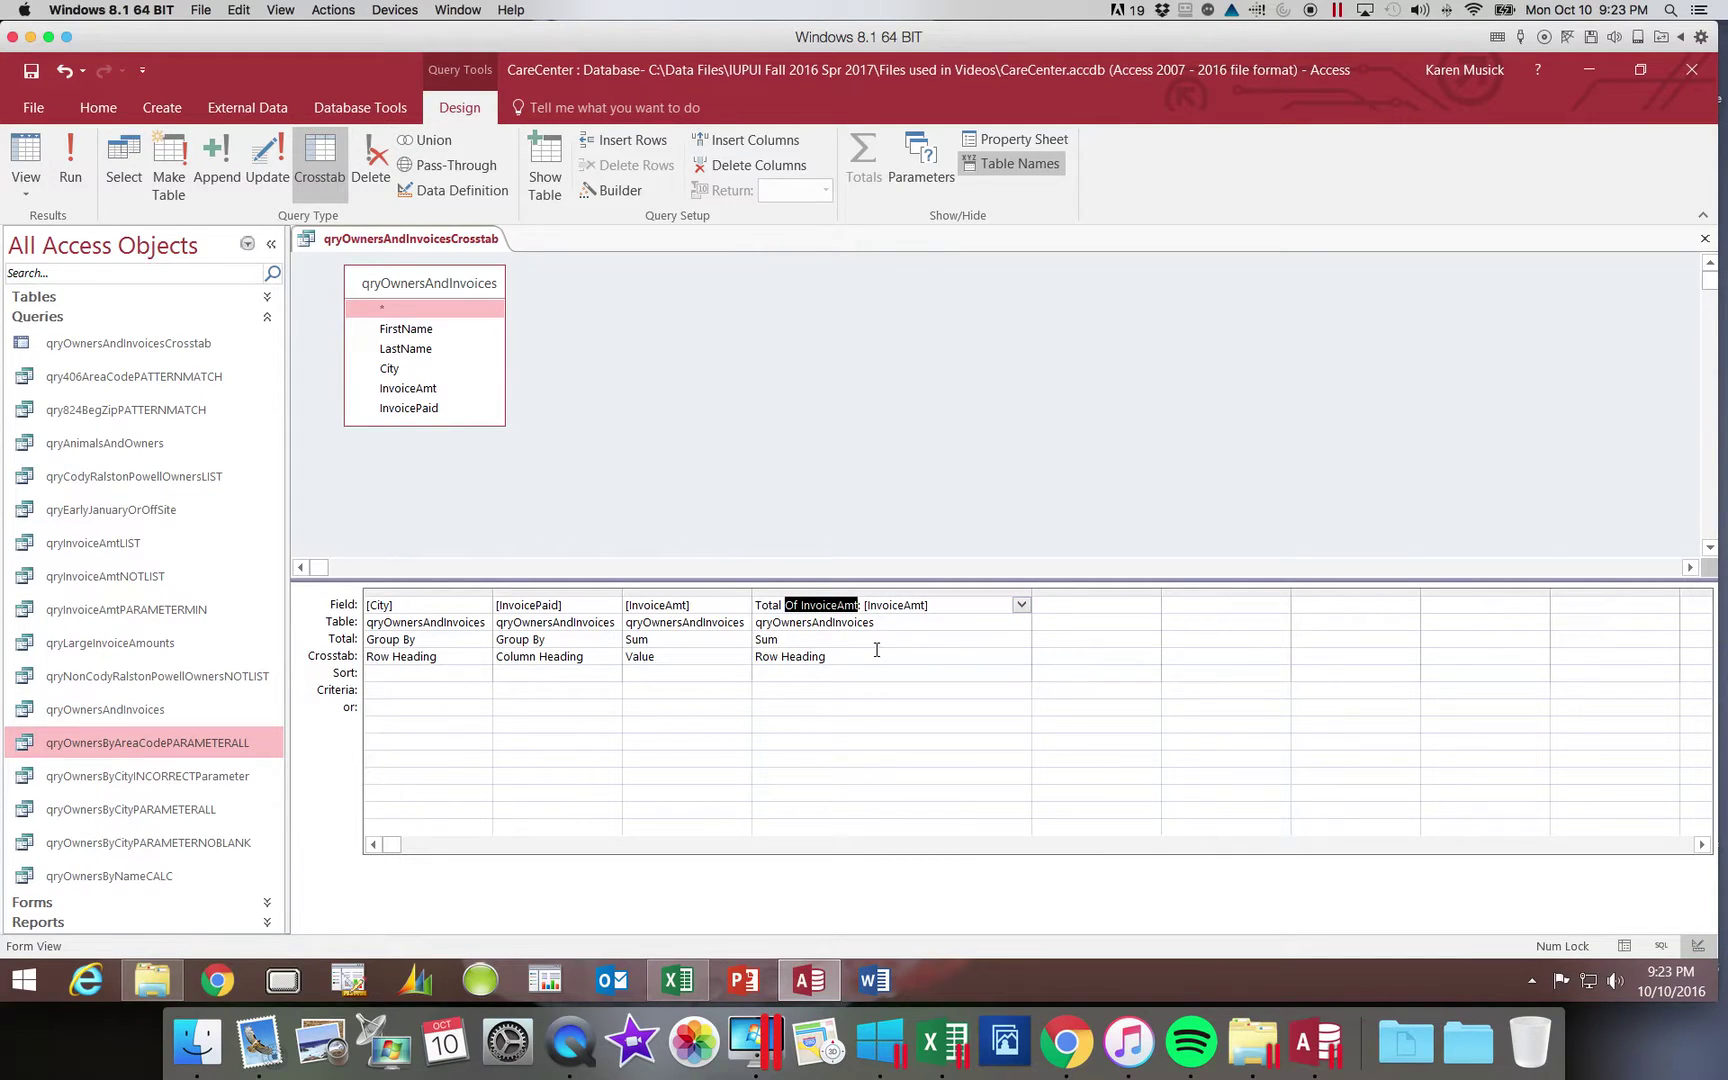
pyautogui.write('Invoice')
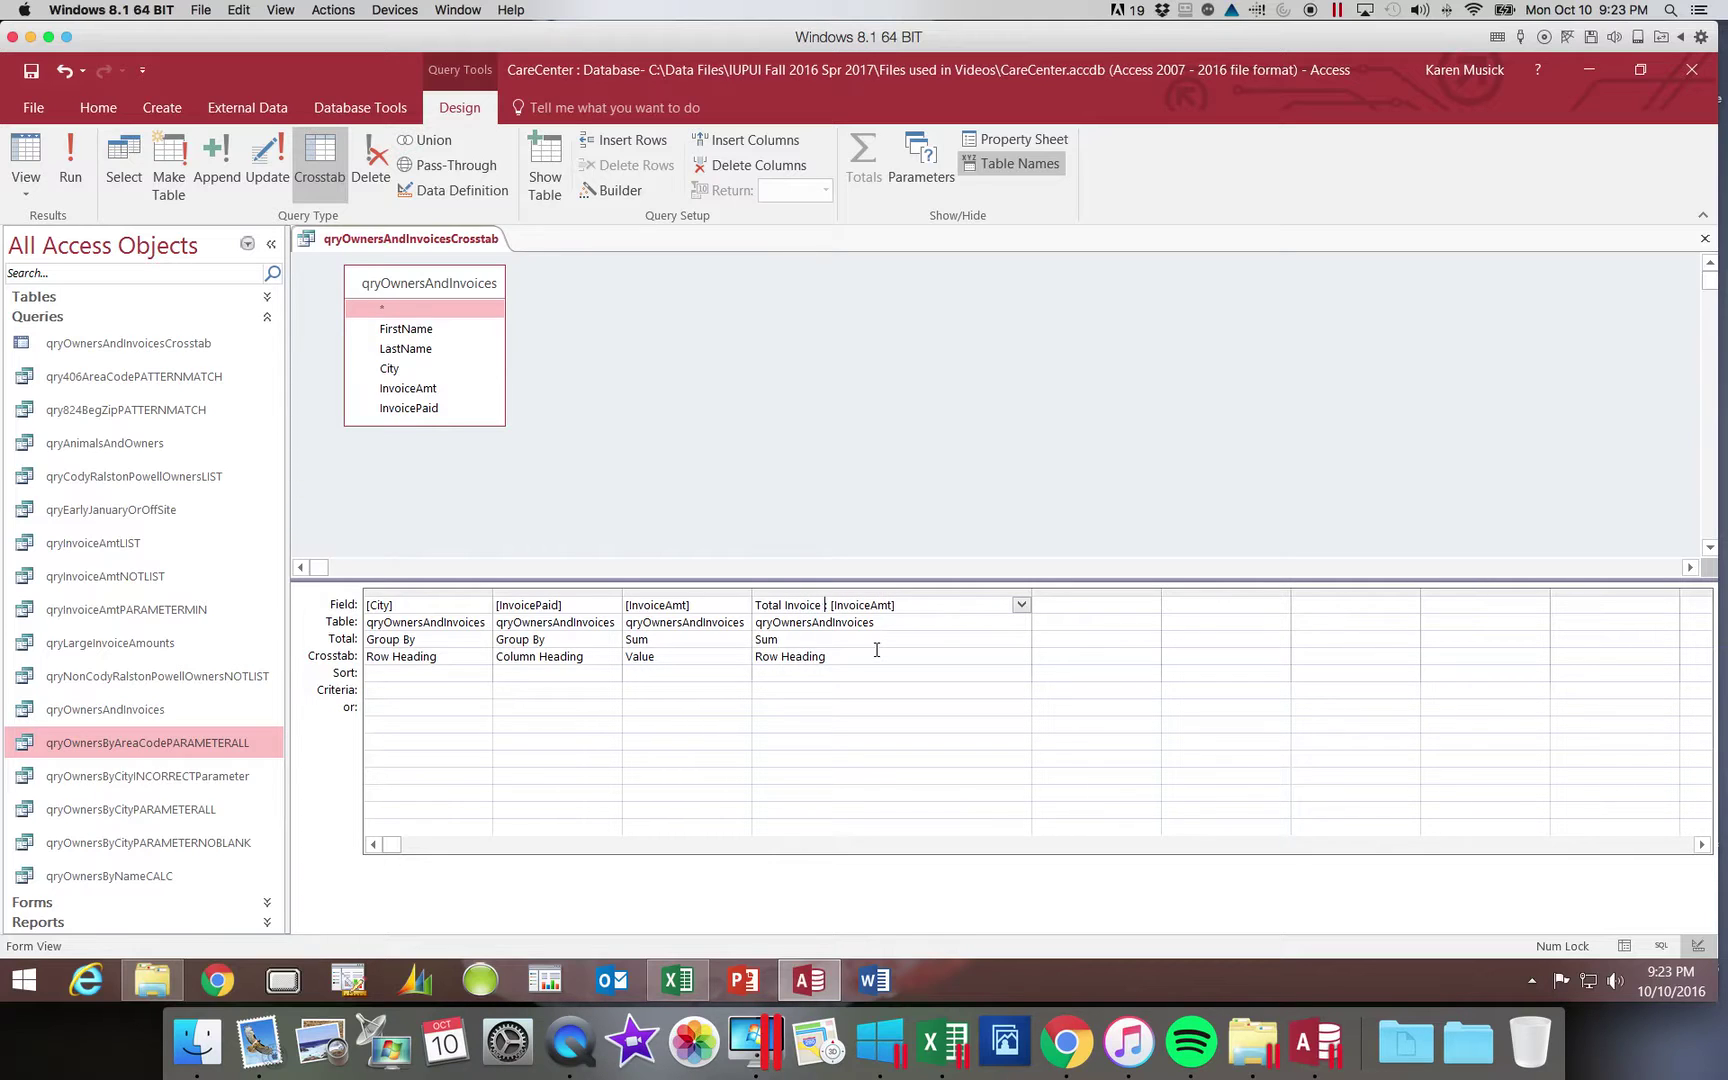
pyautogui.write(' Amount')
pyautogui.write(':')
pyautogui.click(66, 172)
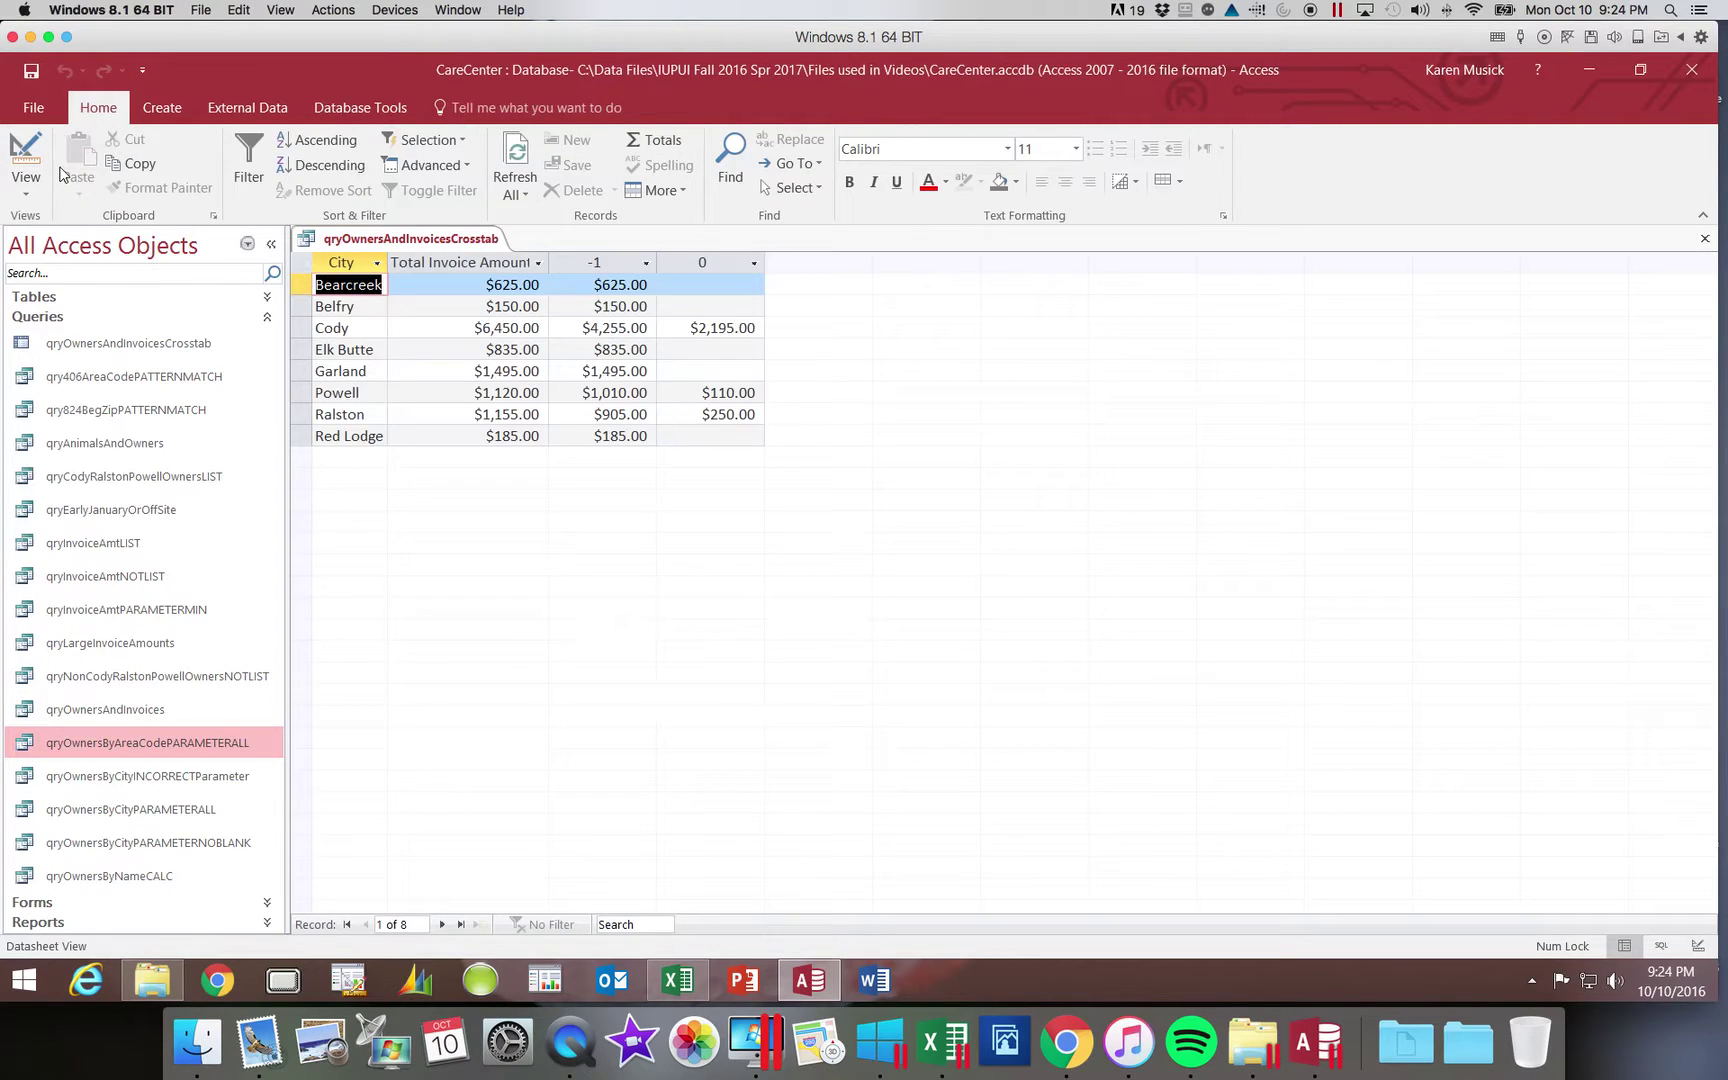
pyautogui.doubleClick(549, 264)
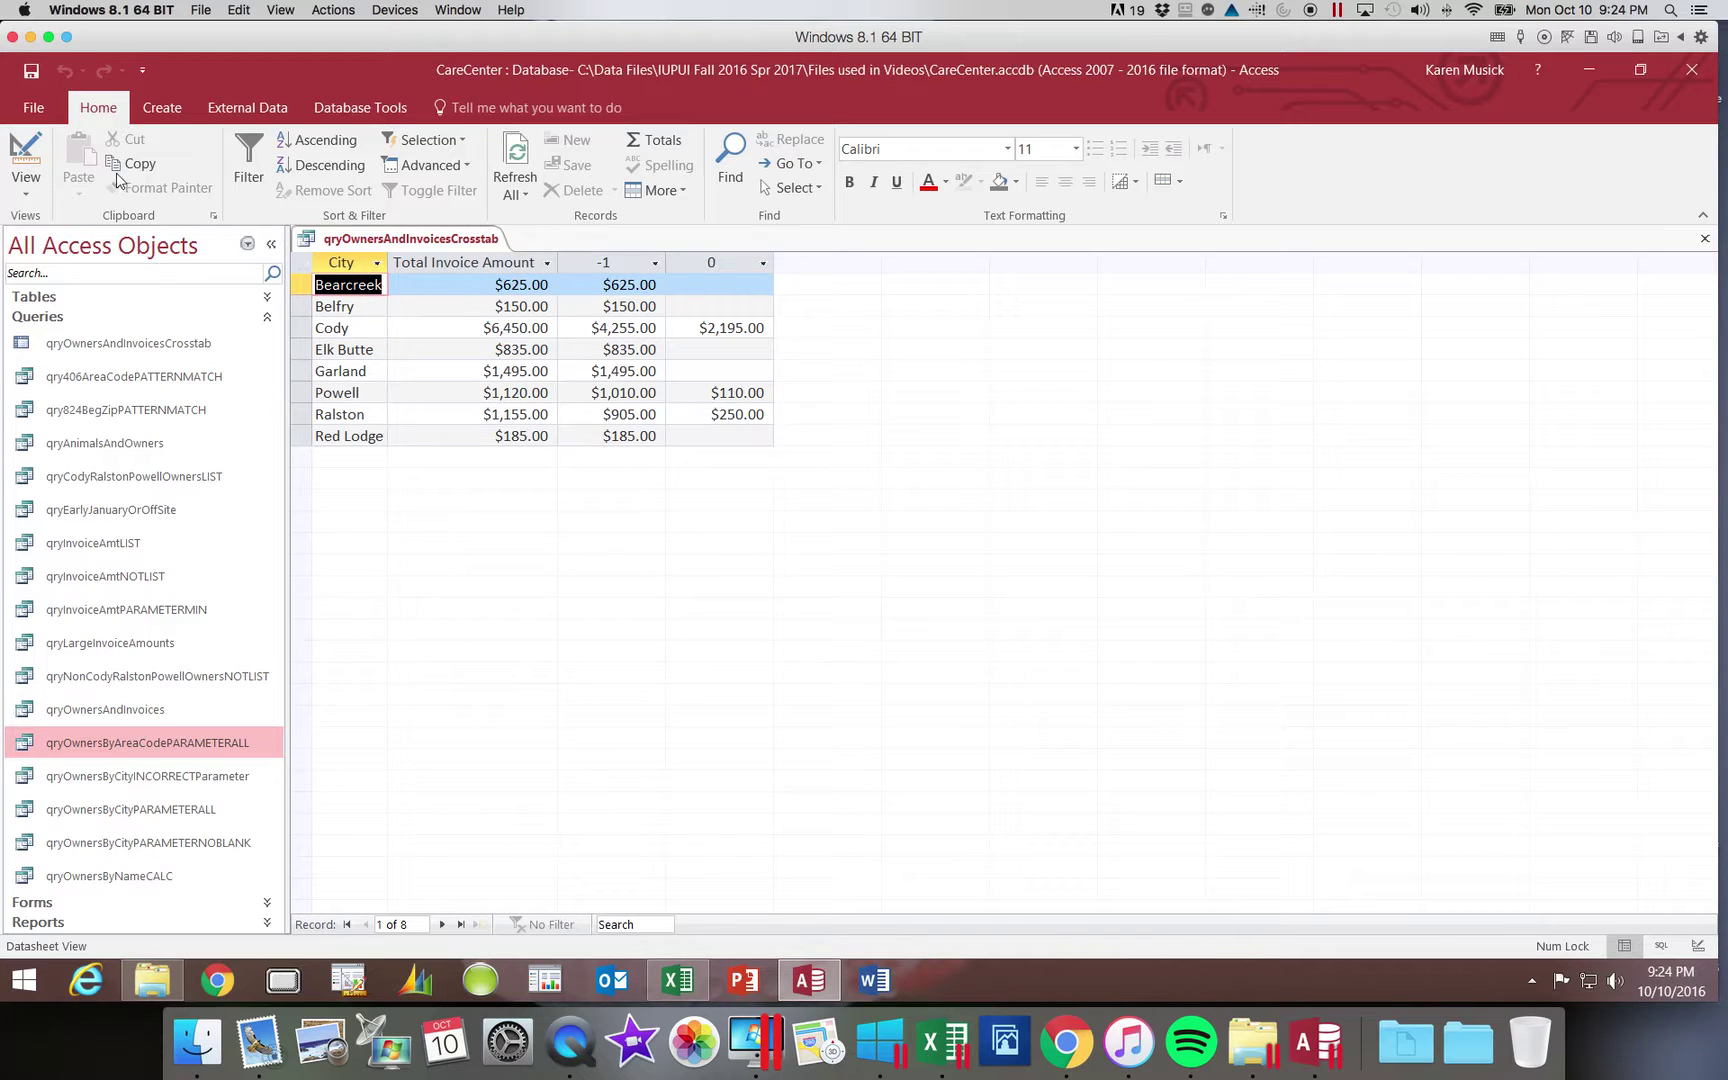
# Return the crosstab query to Design View and open the Caption property of the Total Invoice Amount field
pyautogui.click(27, 155)
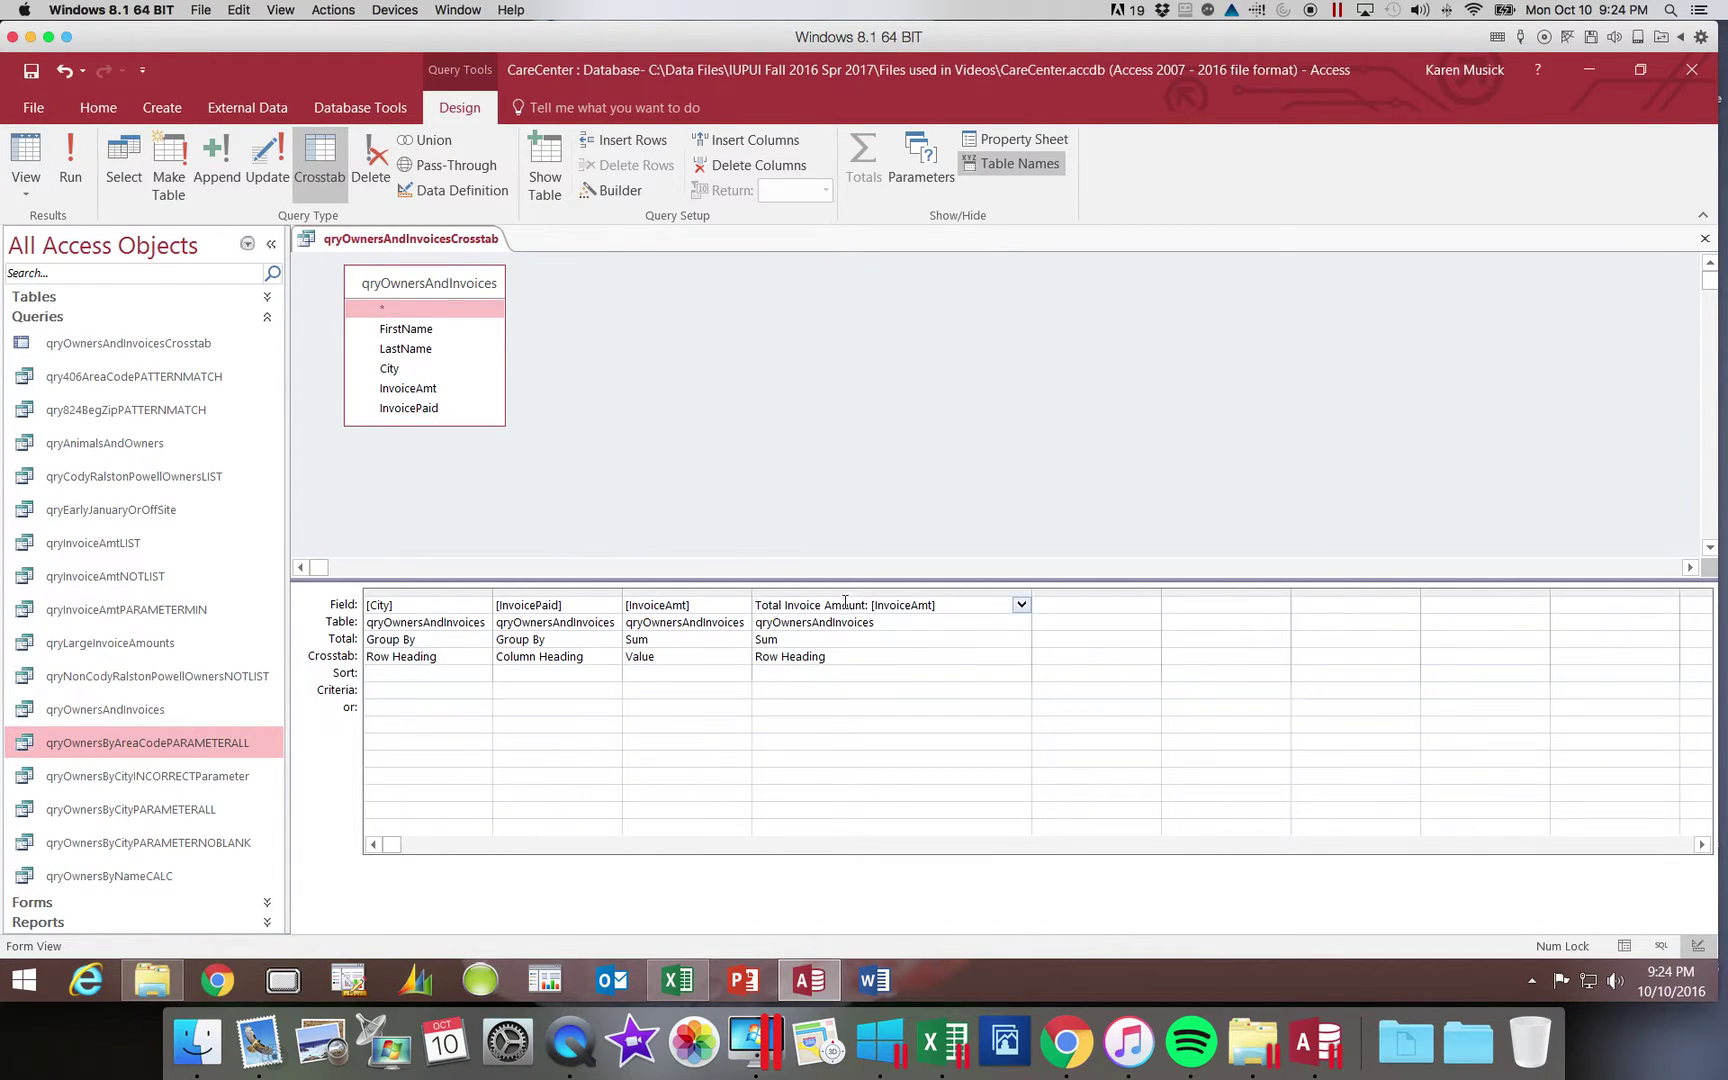
pyautogui.click(829, 606)
pyautogui.click(1033, 136)
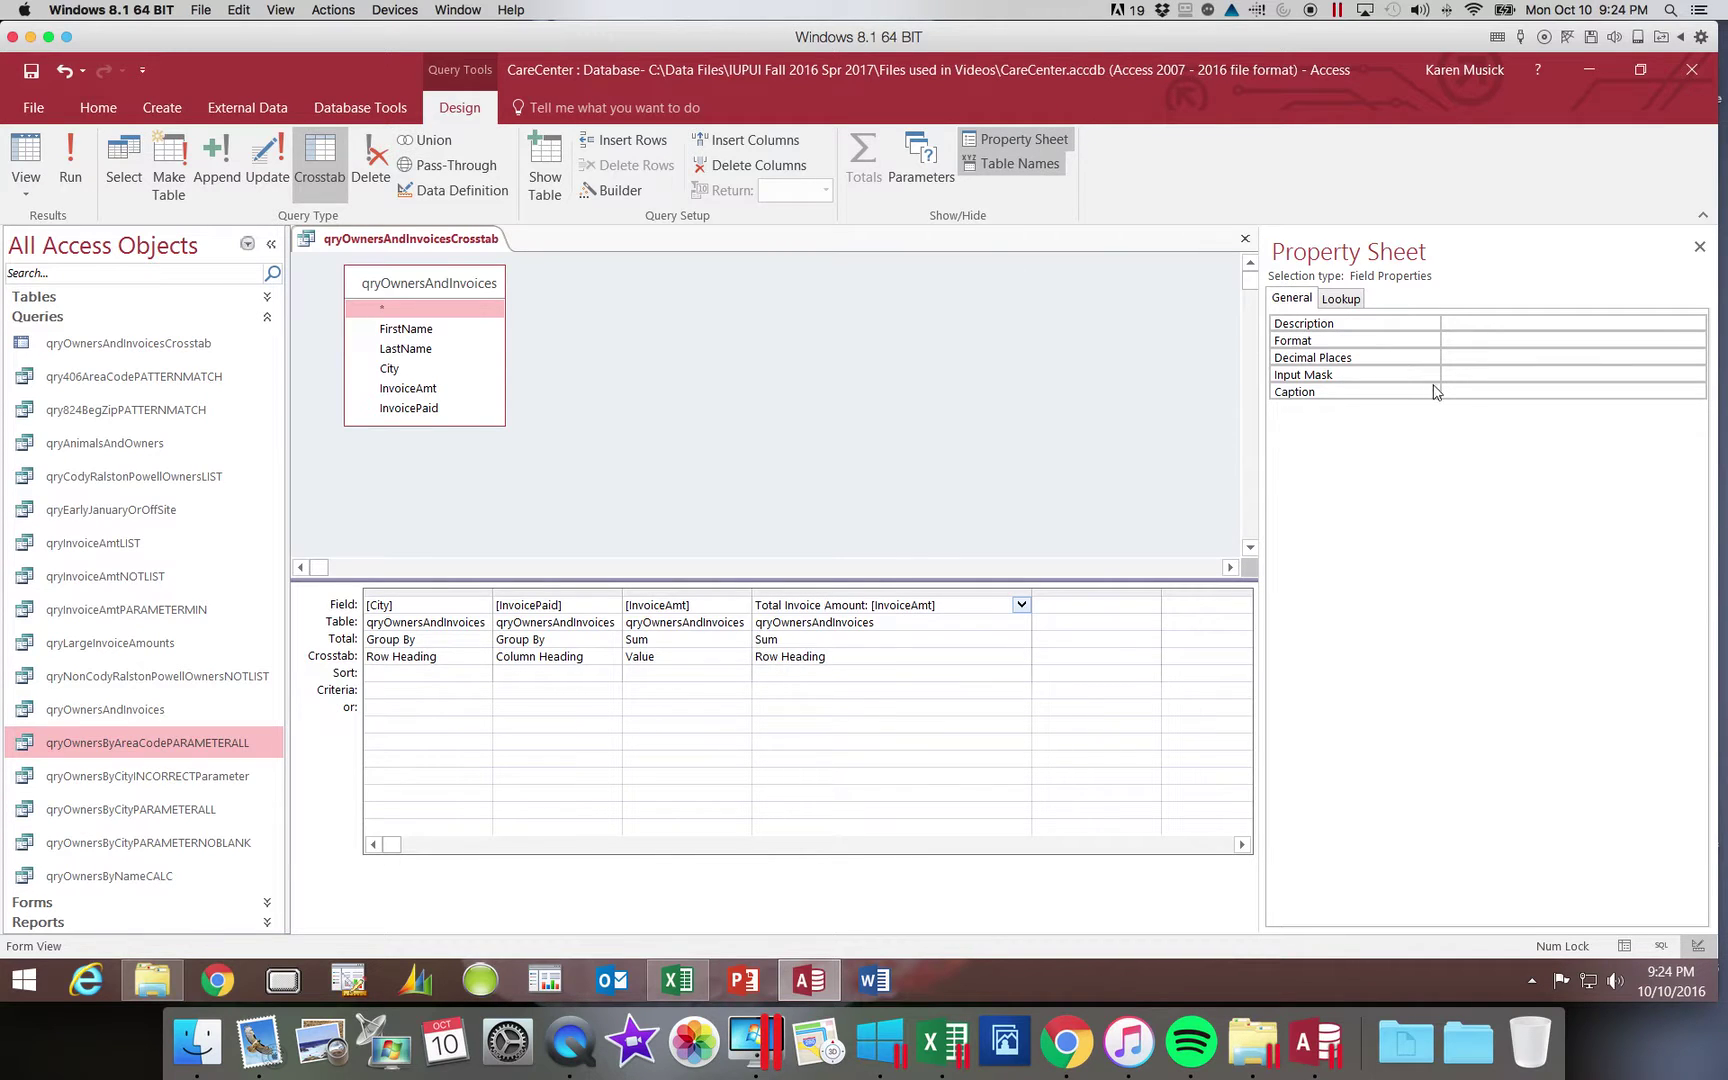
pyautogui.click(1462, 393)
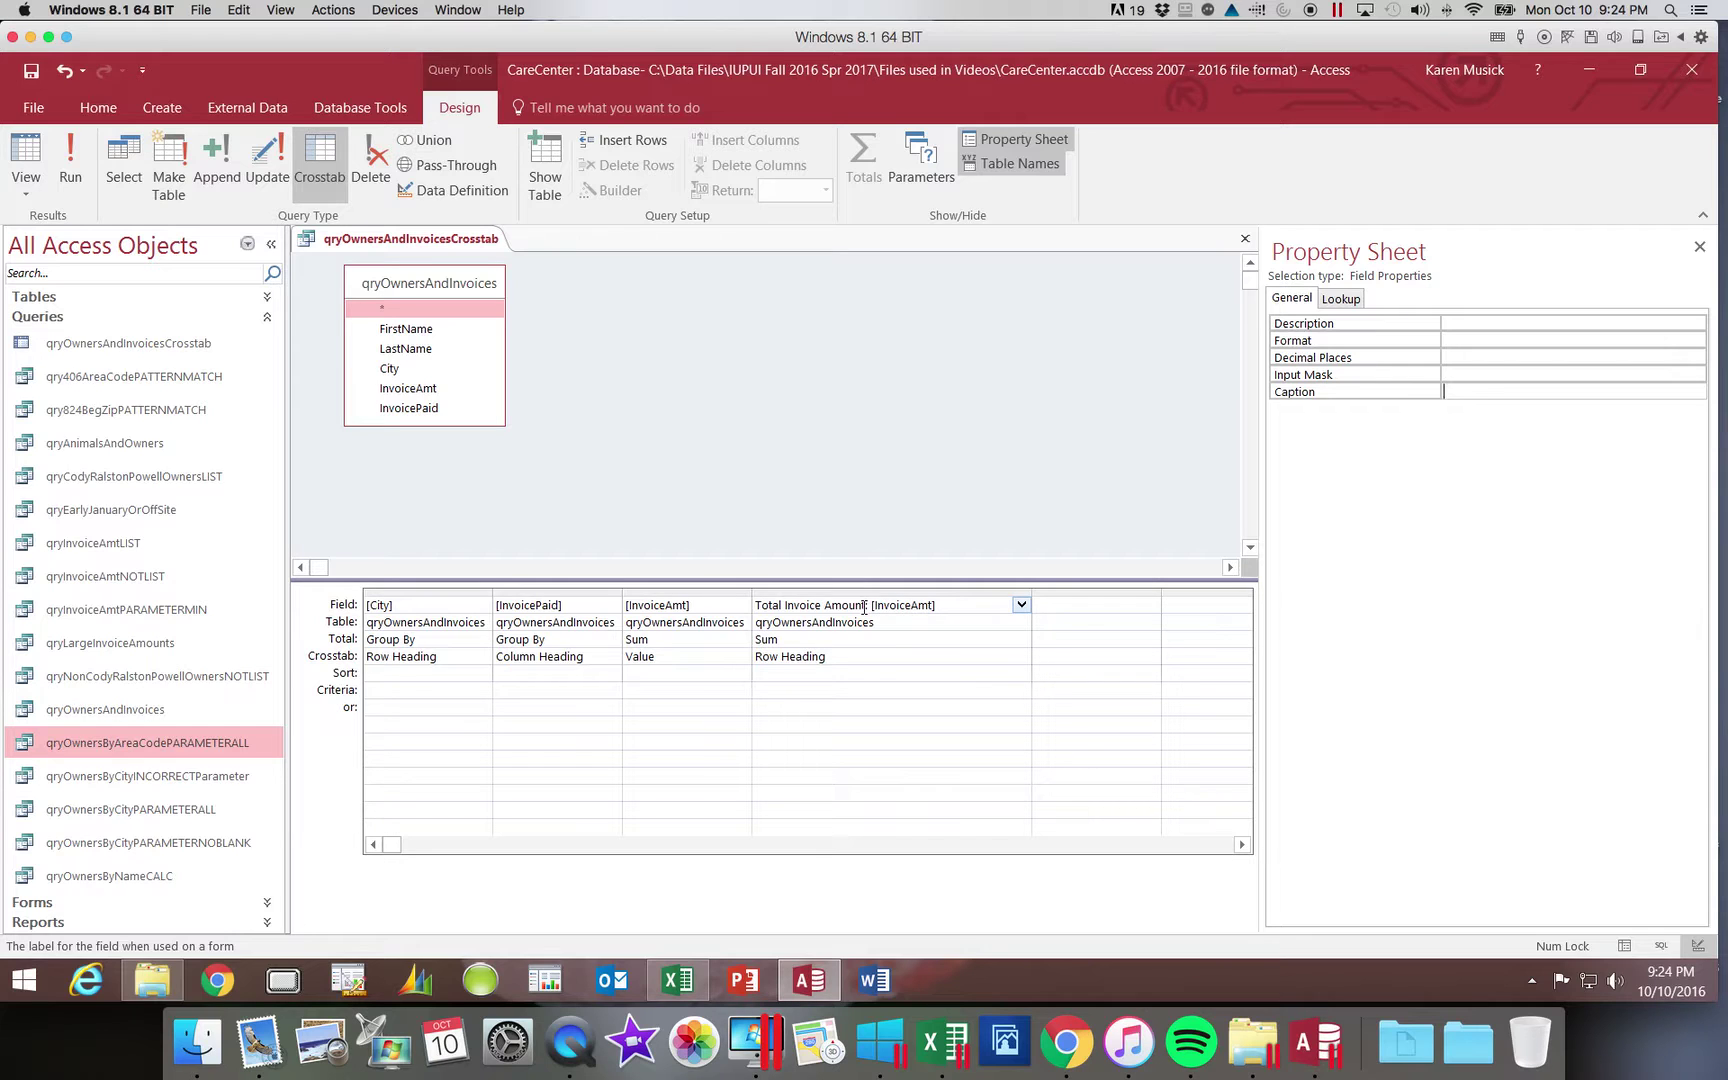
# Rename the total field in the design grid to Total of InvoiceAmt, keeping the colon before [InvoiceAmt]
pyautogui.moveTo(866, 607); pyautogui.dragTo(757, 611)
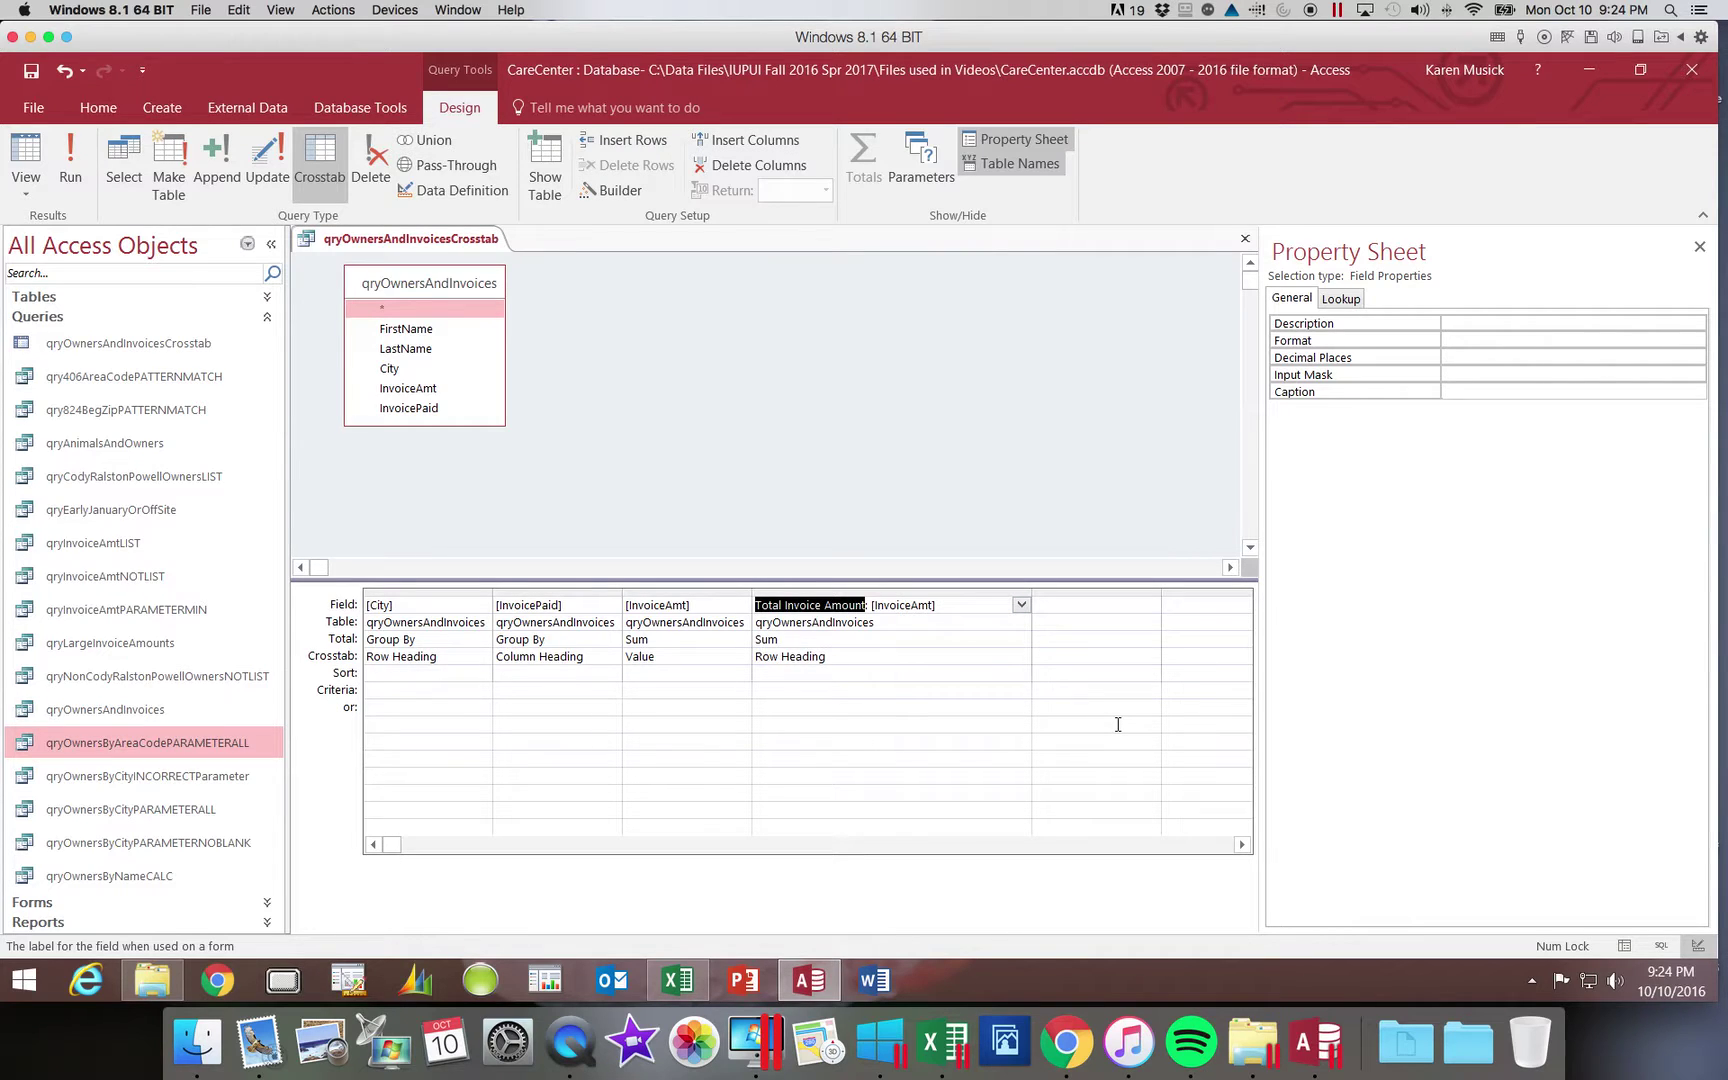
pyautogui.write('Total')
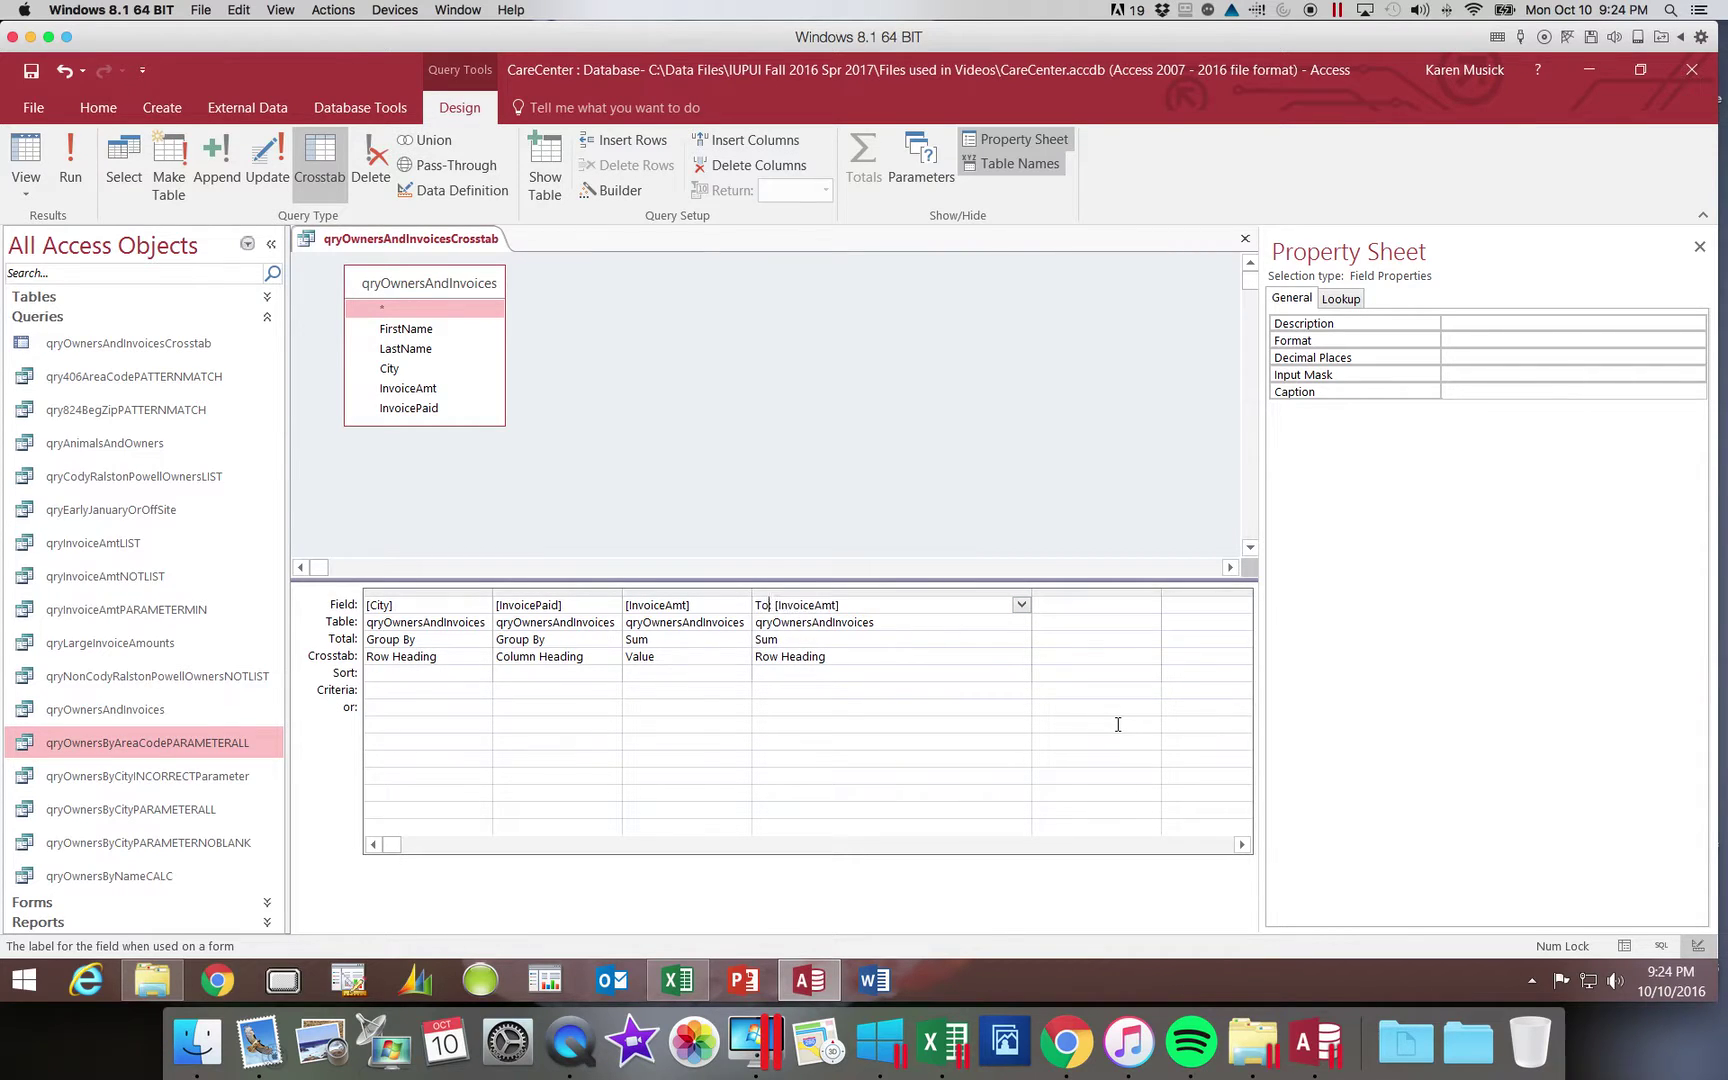
pyautogui.write(' ofInvoiceAmt')
pyautogui.hscroll(15, 1113, 716)
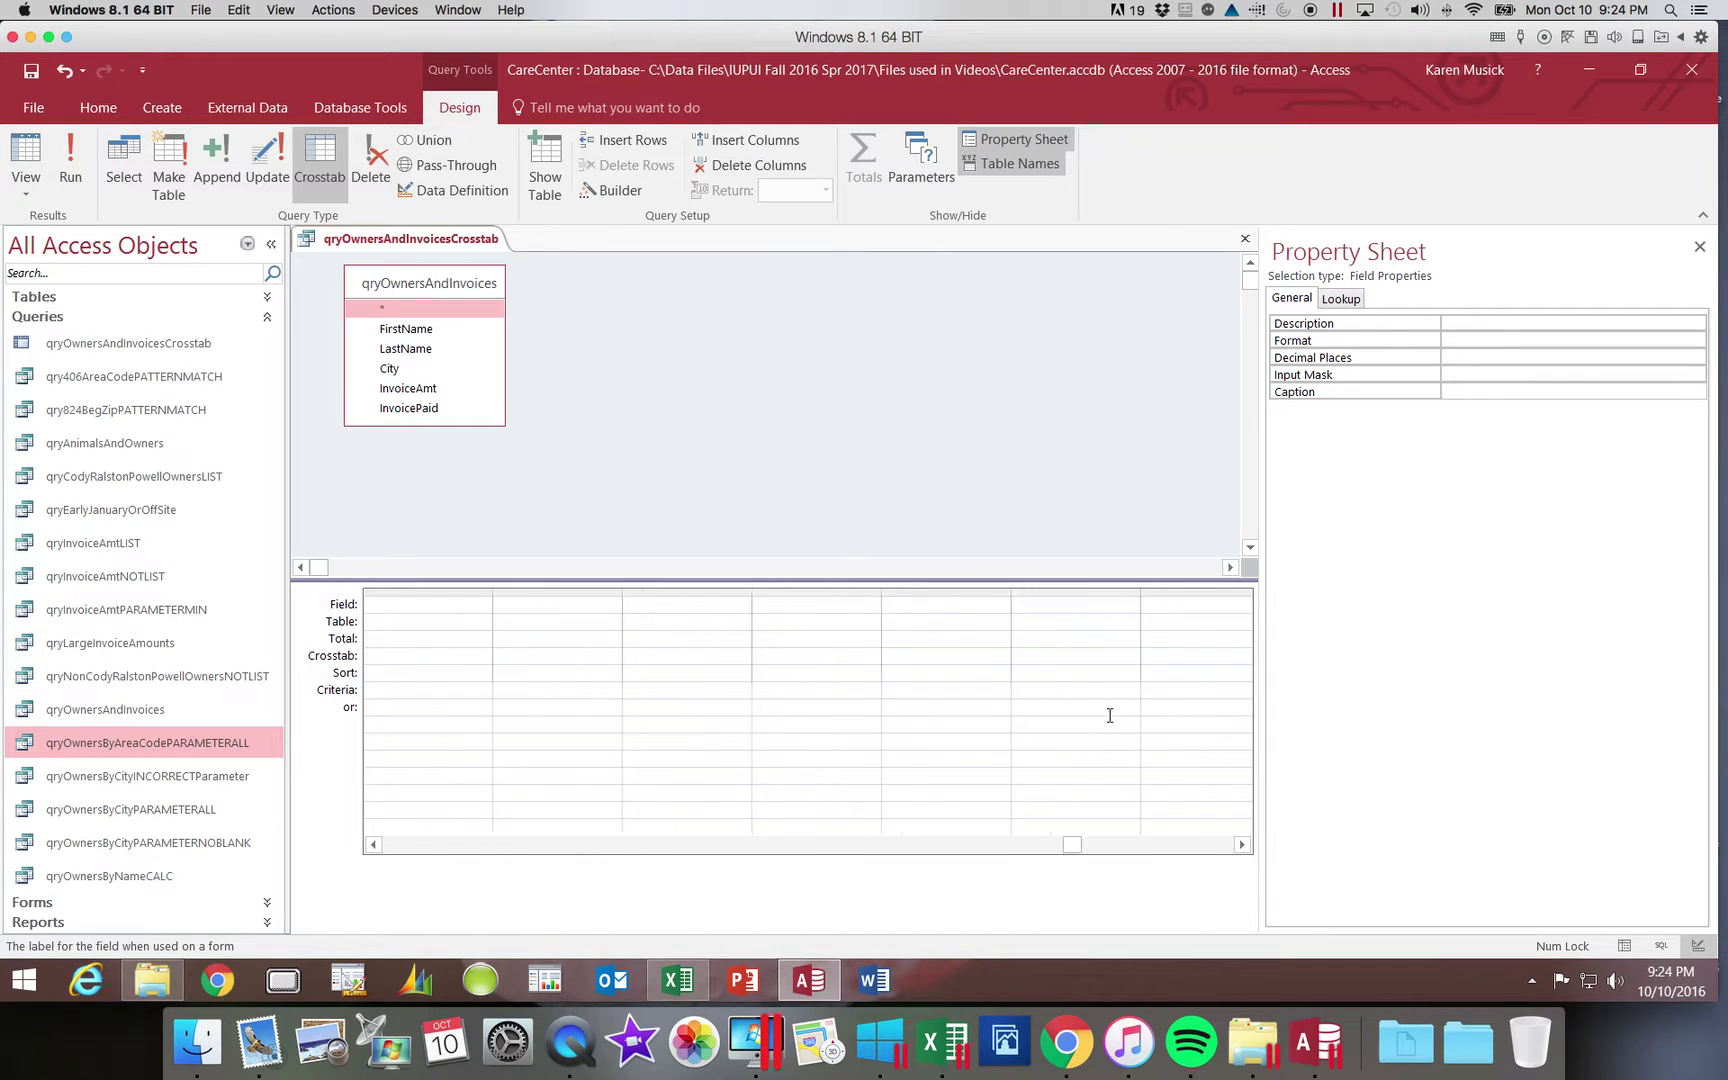
pyautogui.moveTo(1222, 845); pyautogui.dragTo(366, 771)
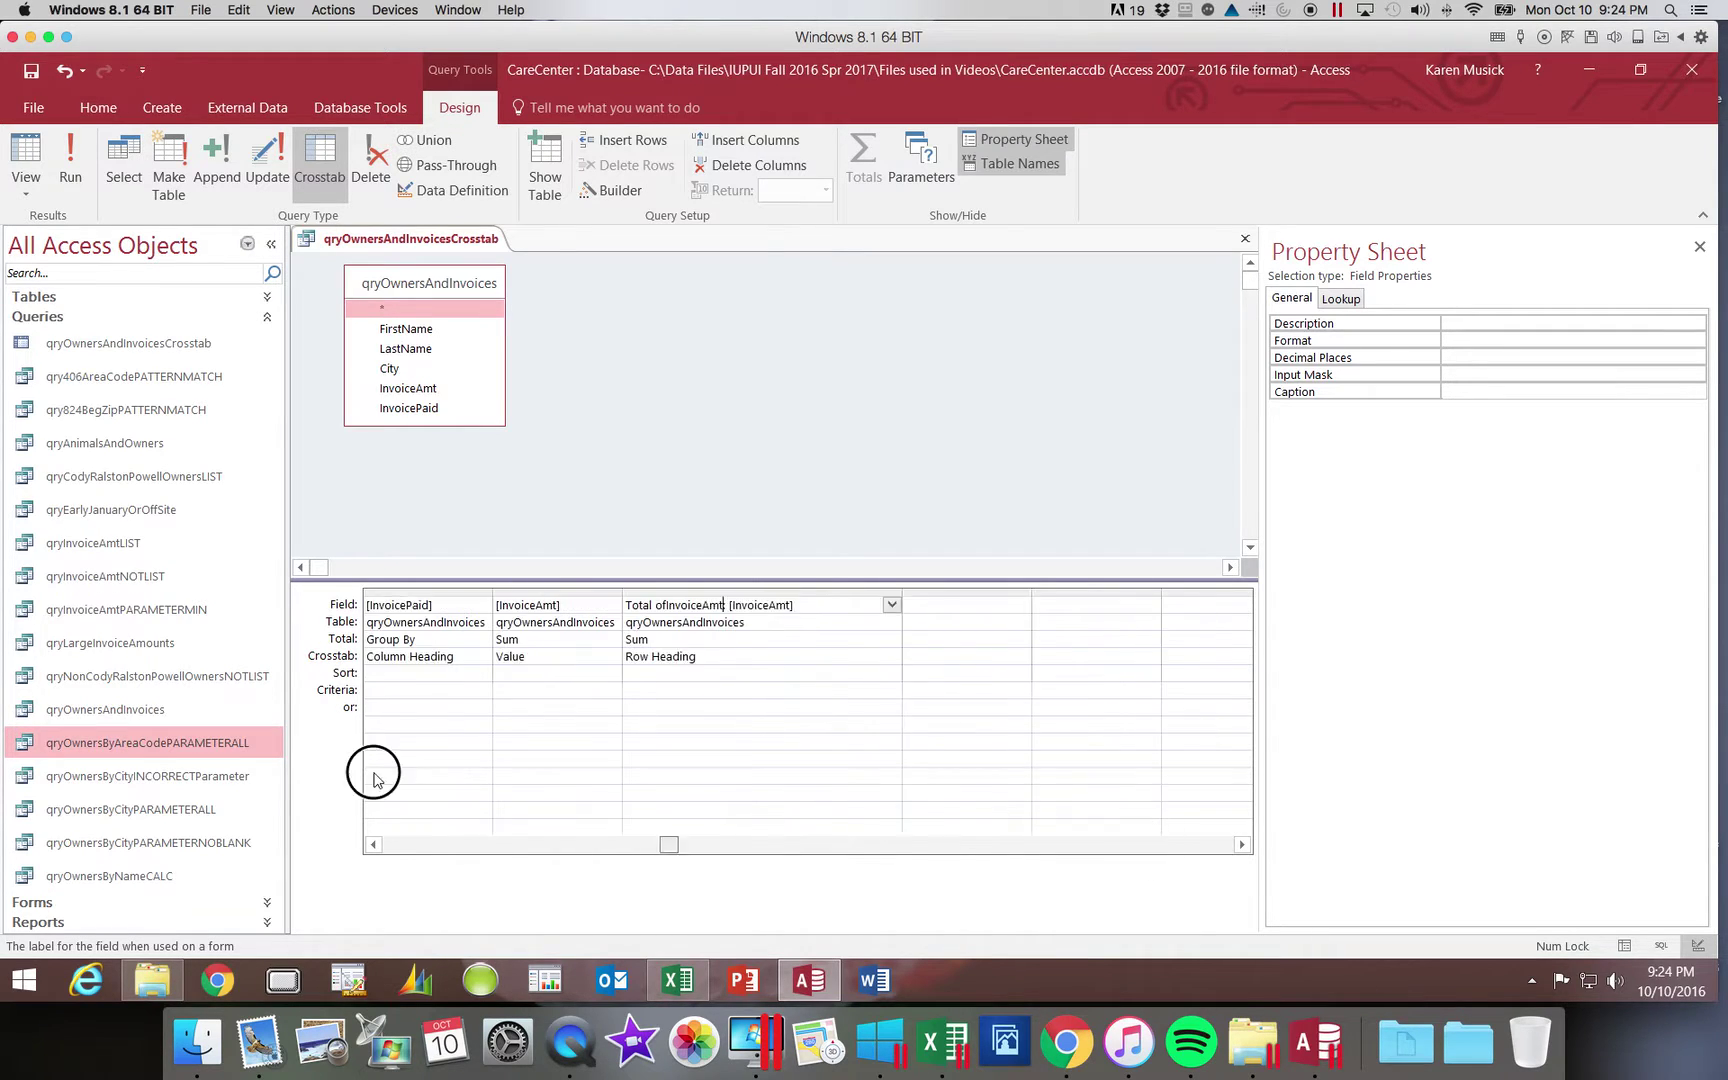
pyautogui.write(':')
pyautogui.click(806, 605)
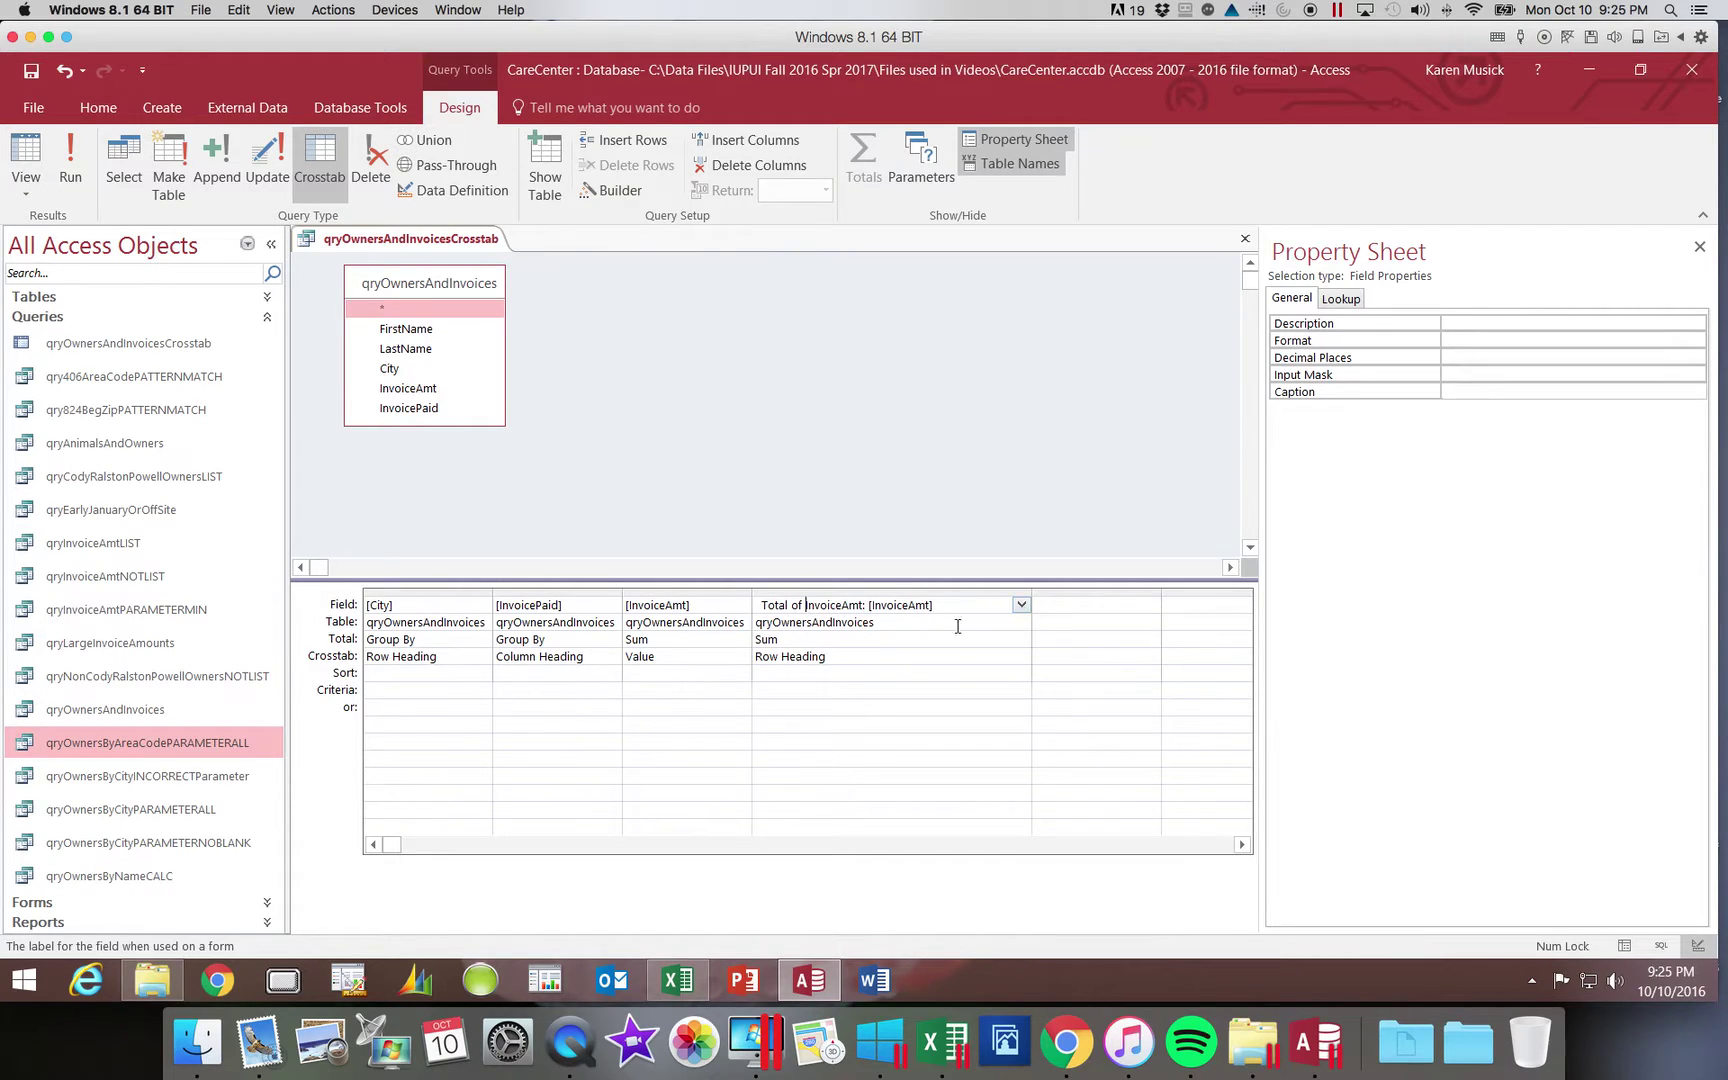
pyautogui.click(965, 673)
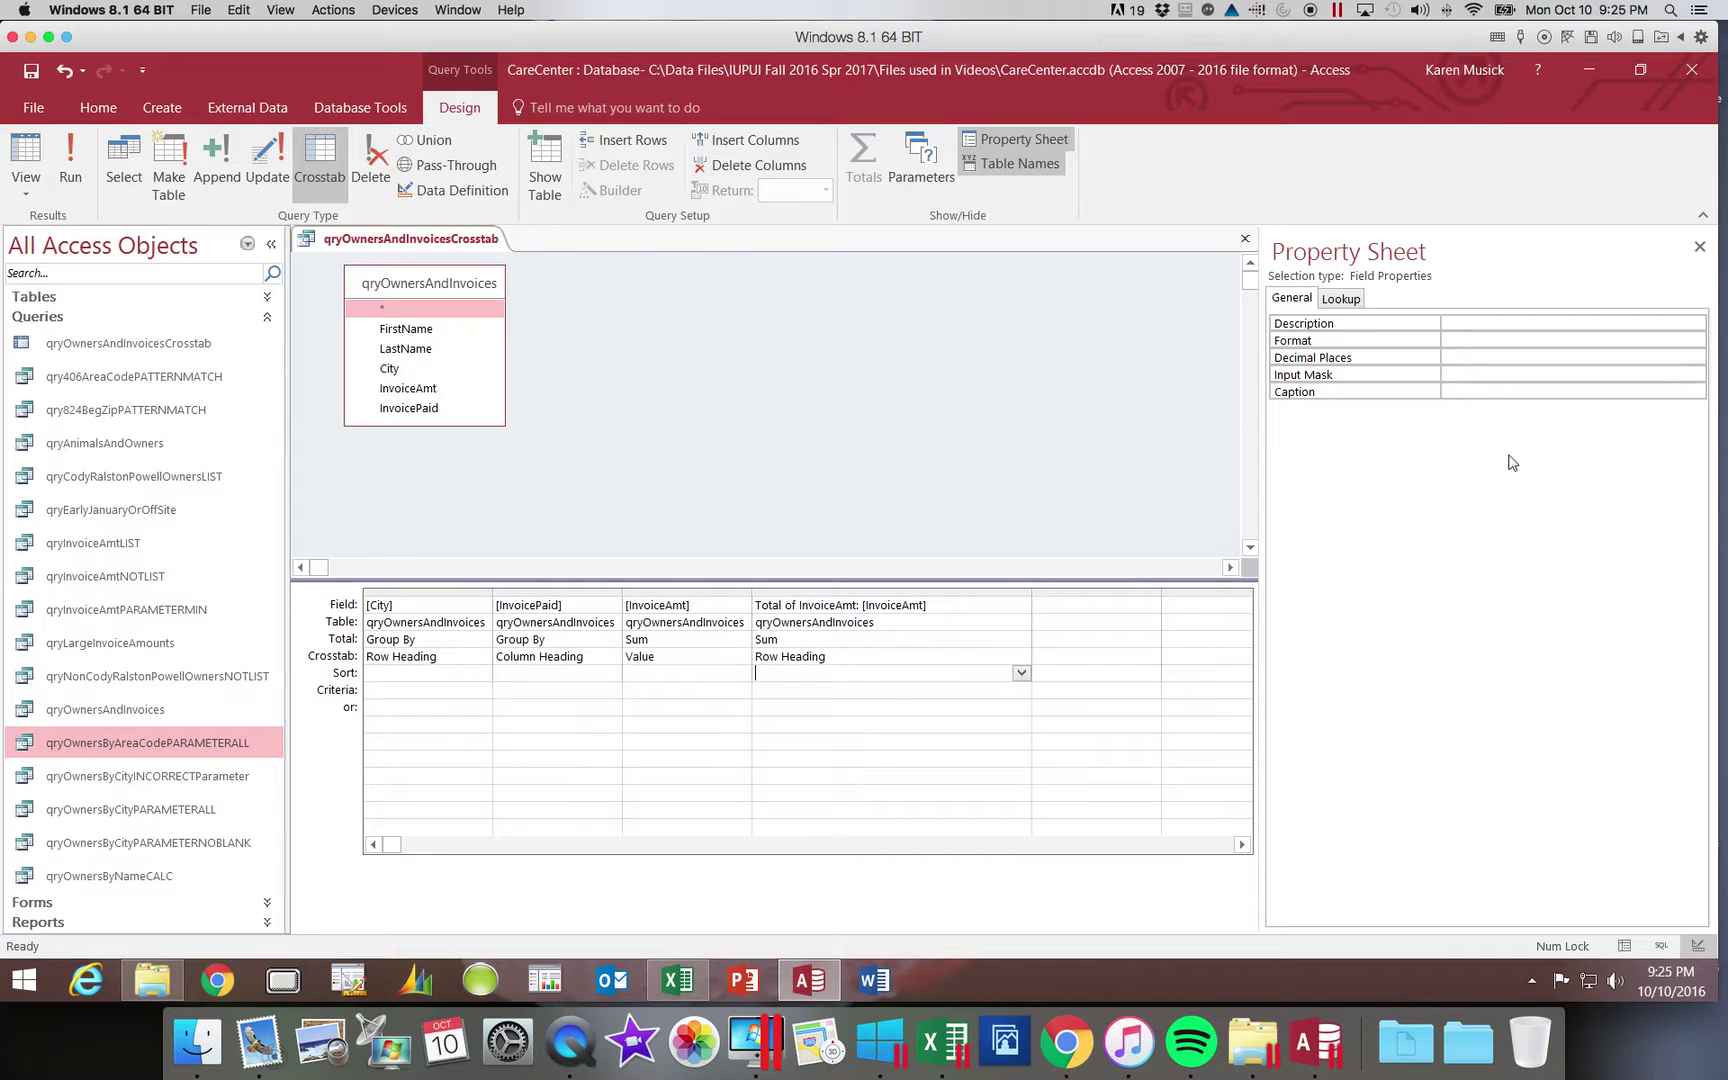
# Set the total field's caption to Sum of Invoice Amount, then run the query and fit that column to its heading
pyautogui.click(1462, 392)
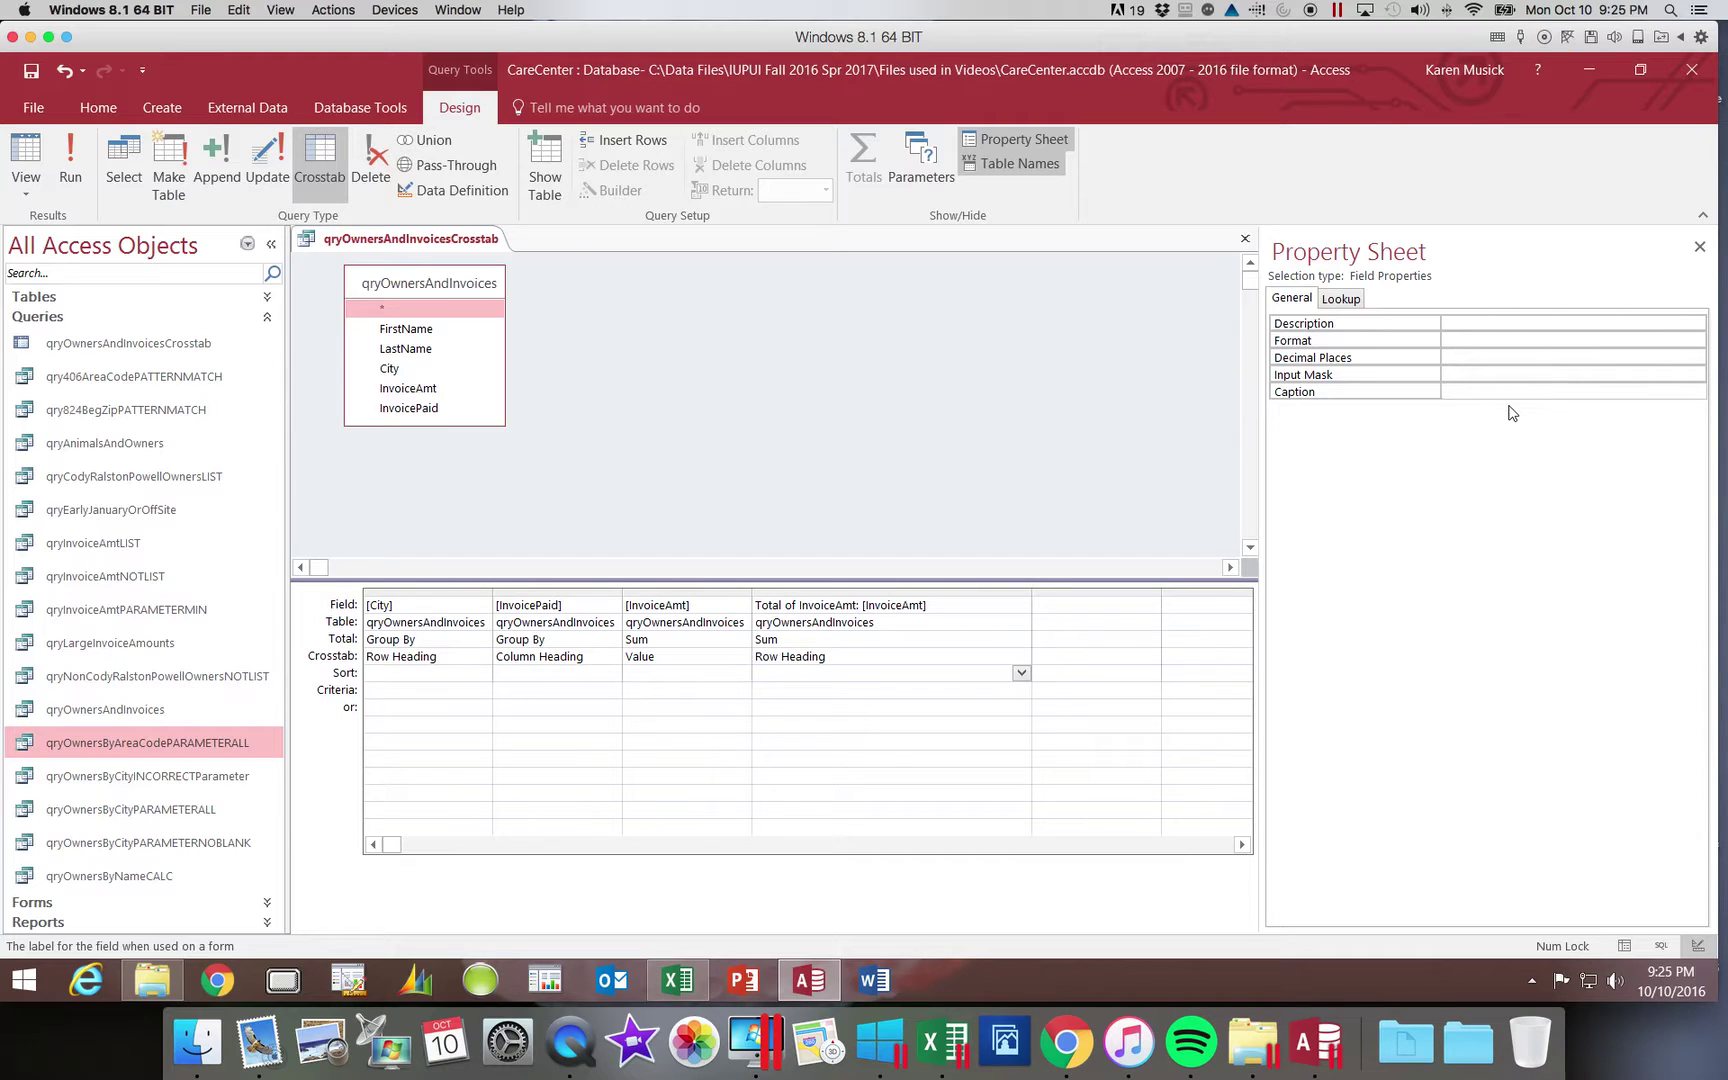
pyautogui.write('Sum of Invoice Amount')
pyautogui.click(74, 166)
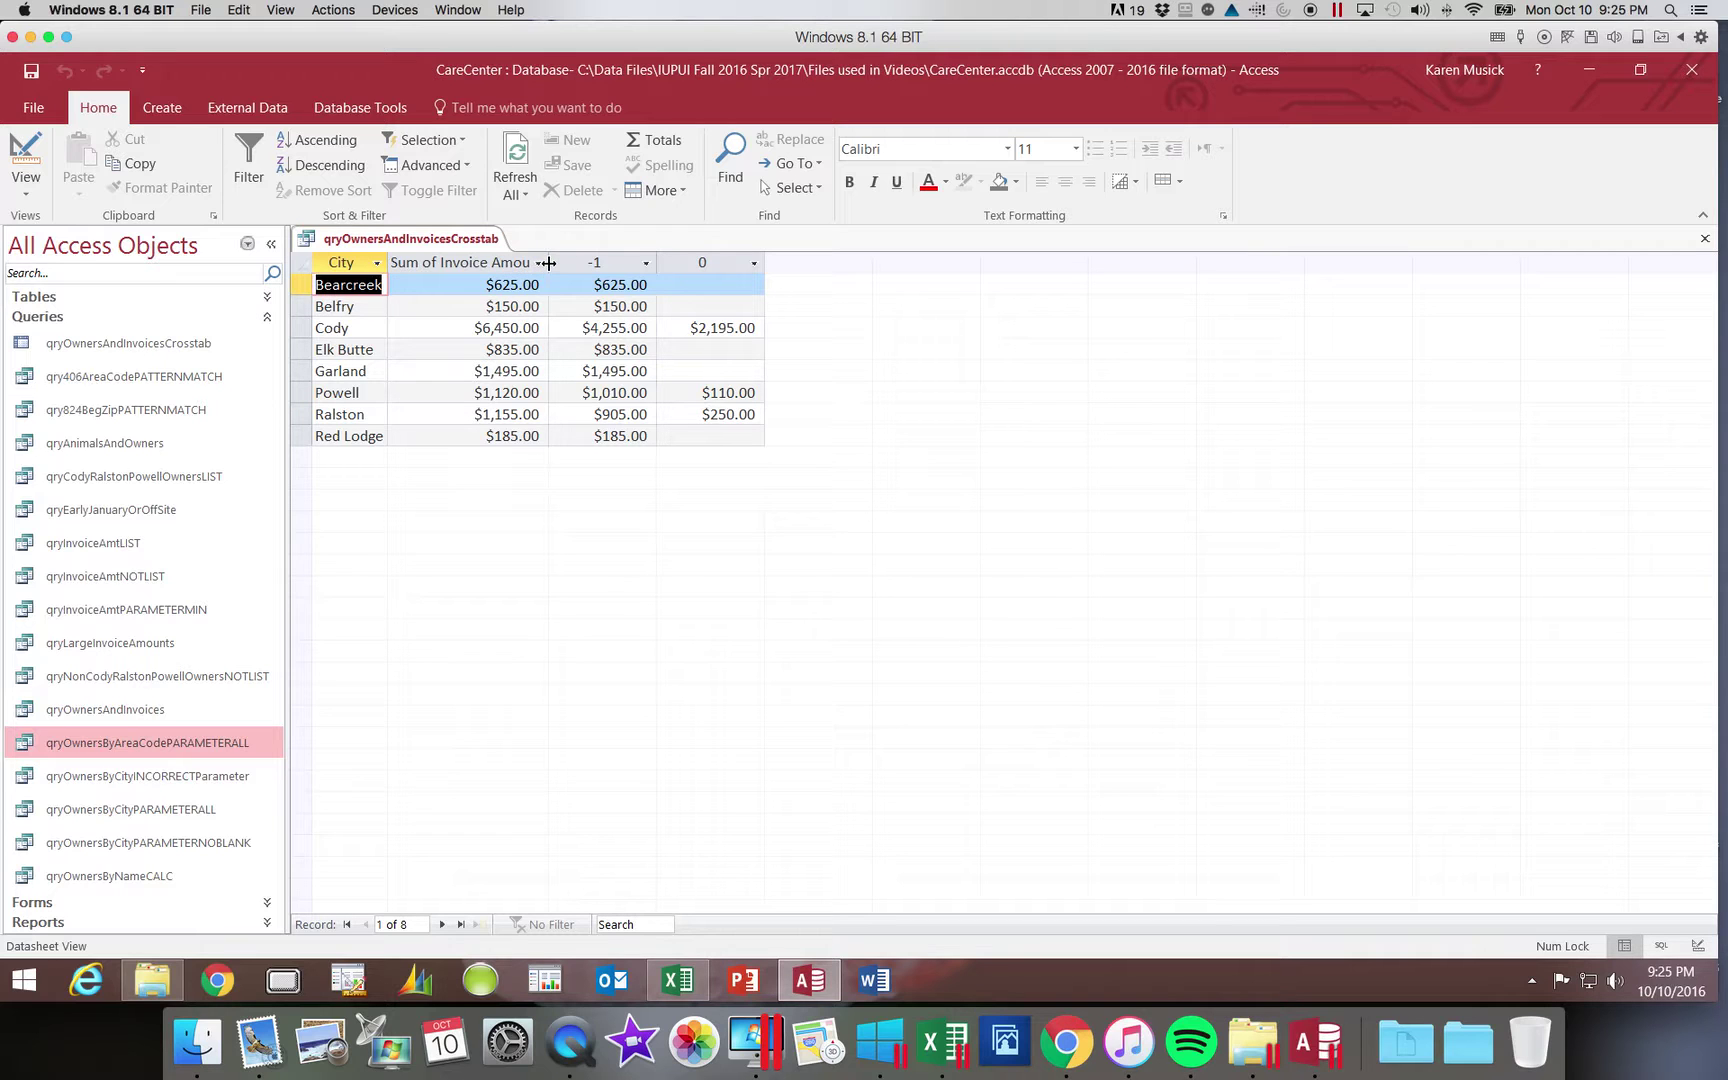
pyautogui.doubleClick(549, 262)
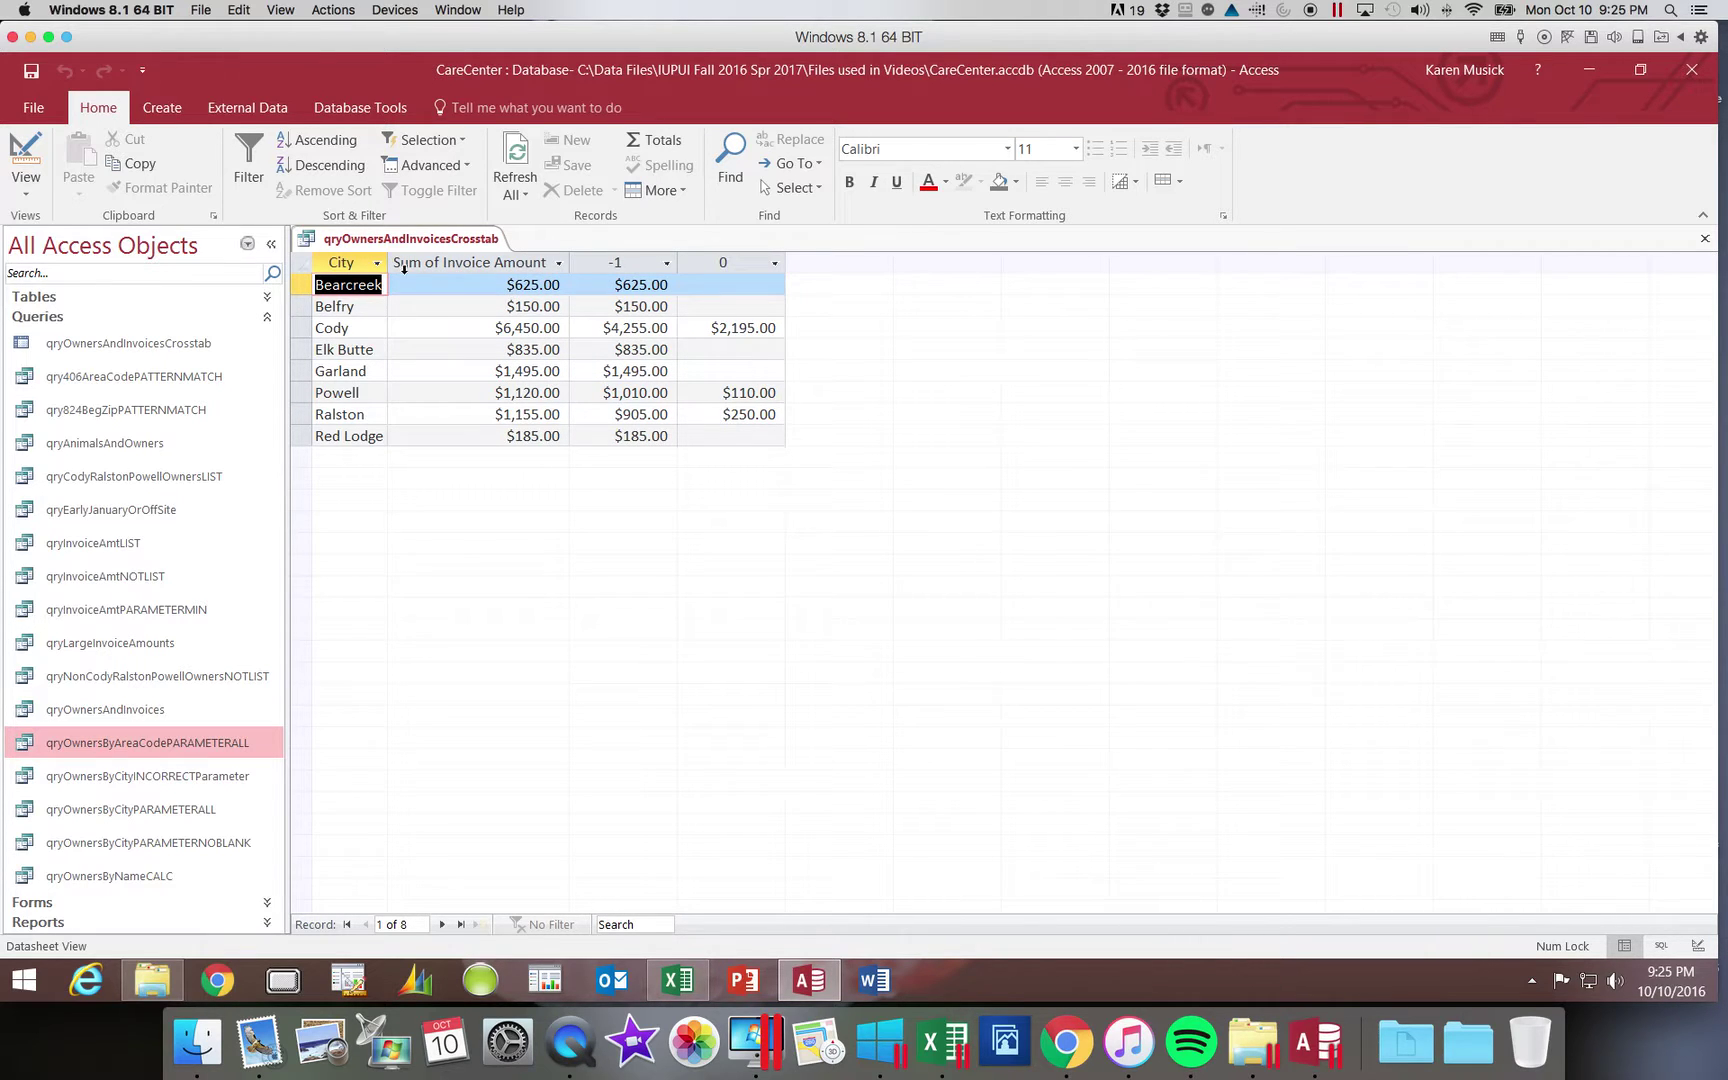
# Go back to Design View and rename the total field to Total Invoice Amount
pyautogui.click(26, 160)
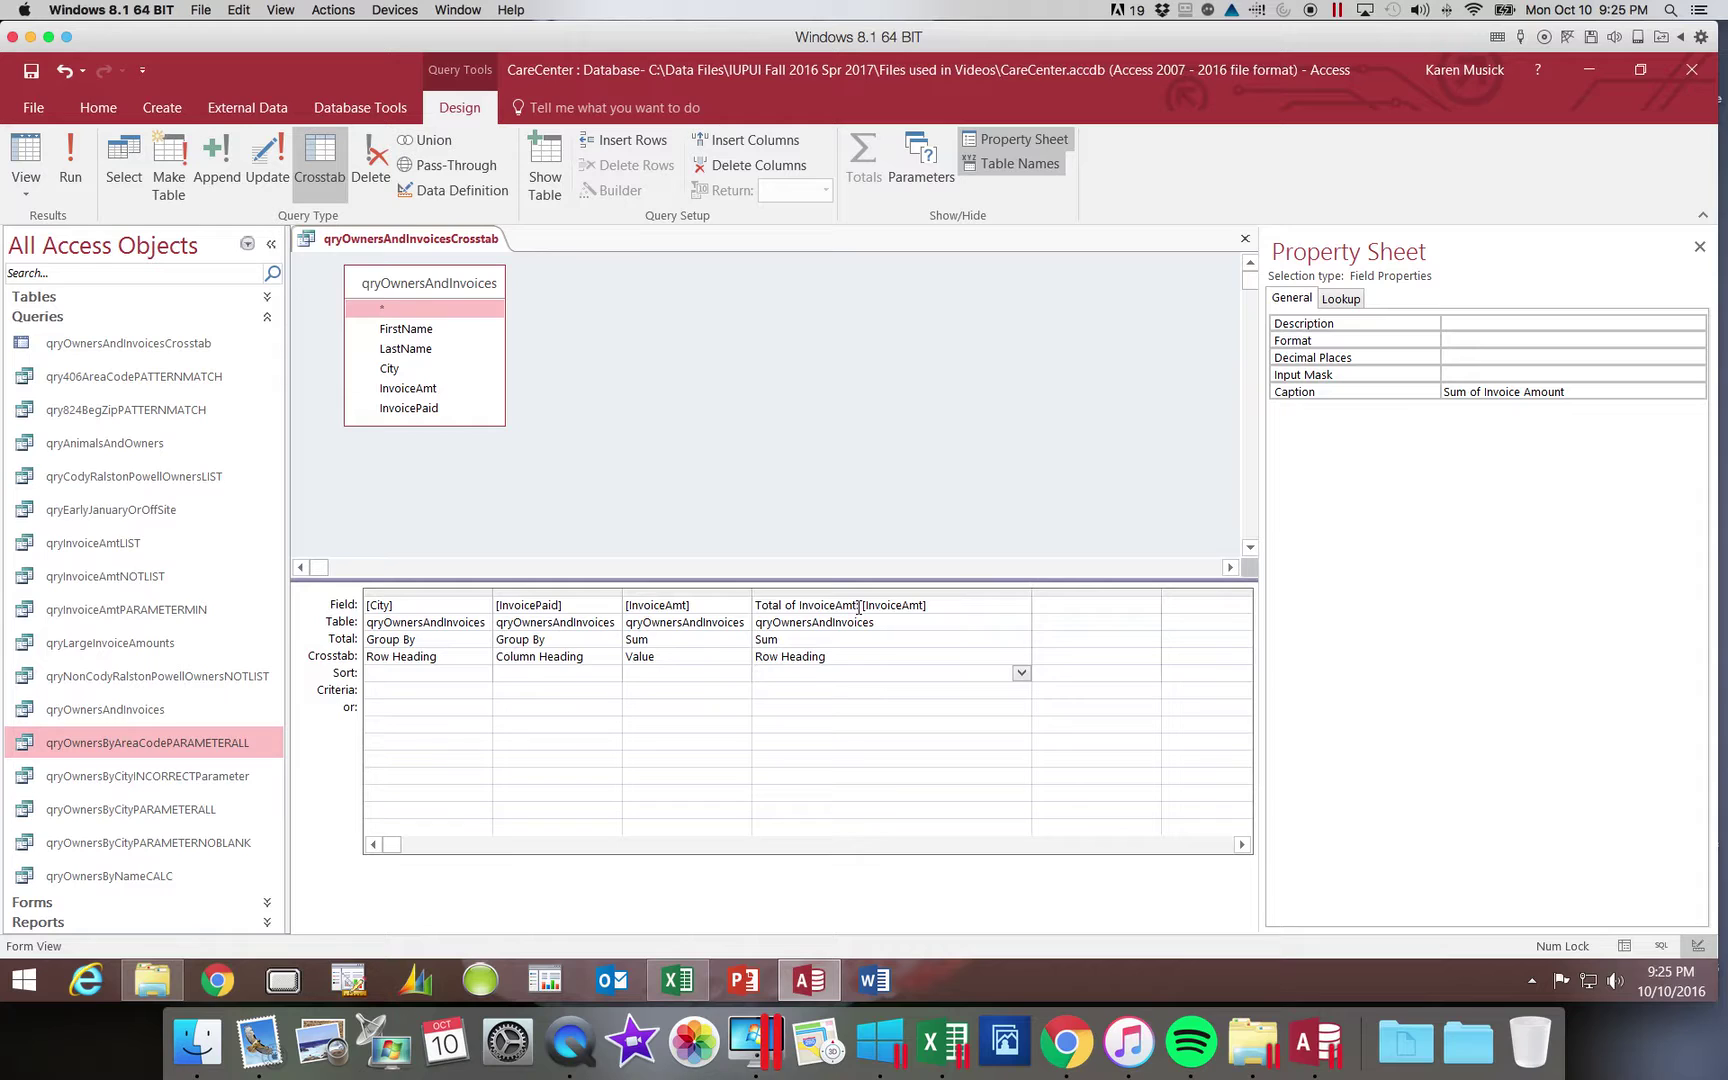
pyautogui.moveTo(857, 606); pyautogui.dragTo(749, 612)
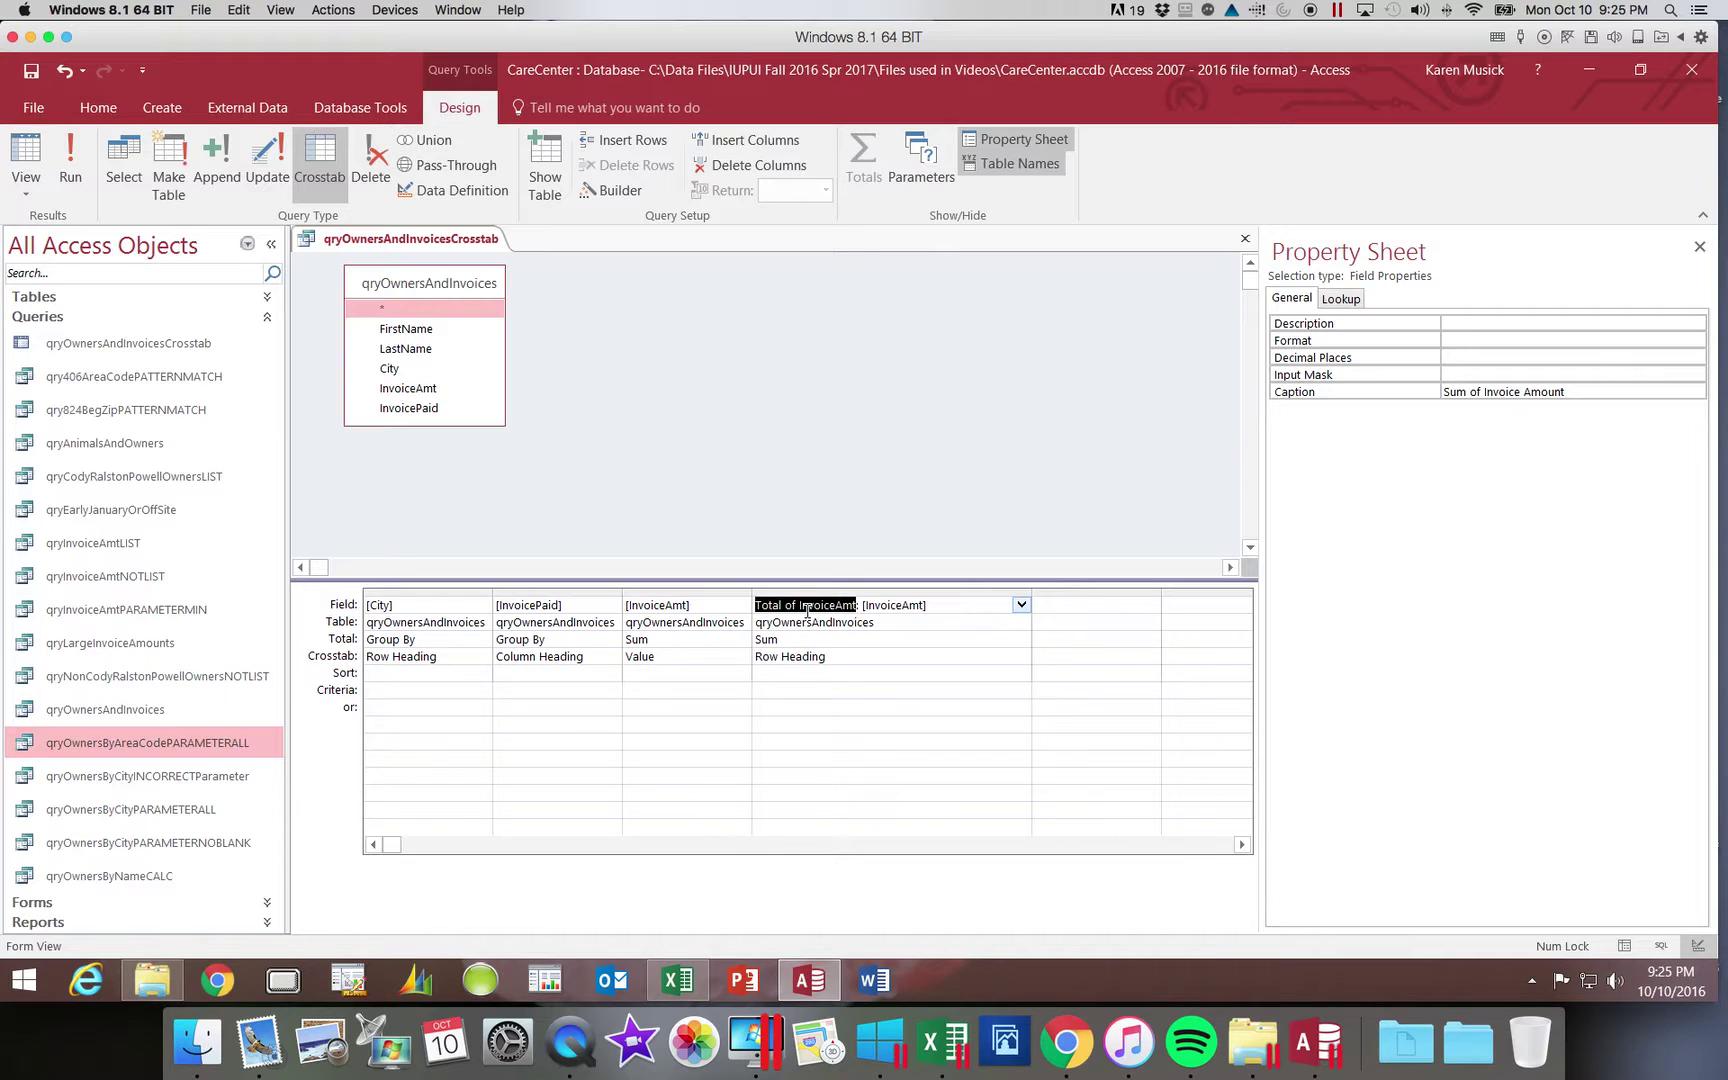
pyautogui.write('Total Invoice')
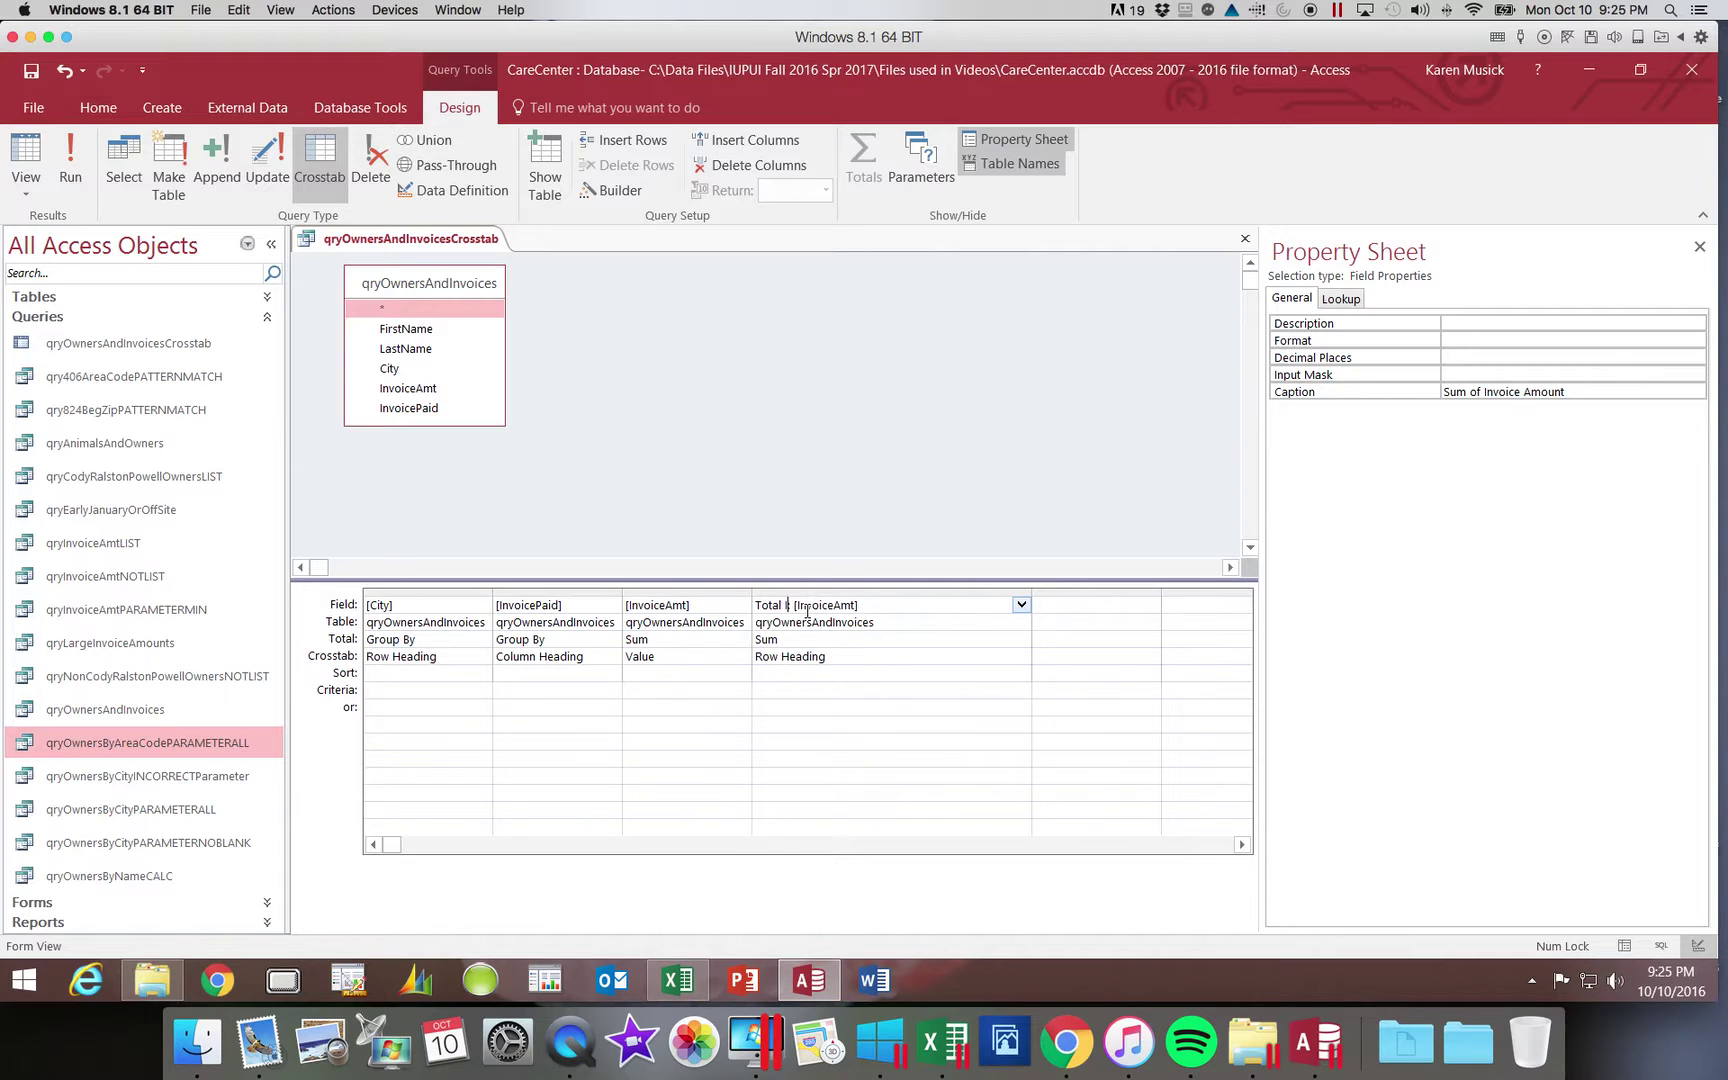
pyautogui.write(' Amount')
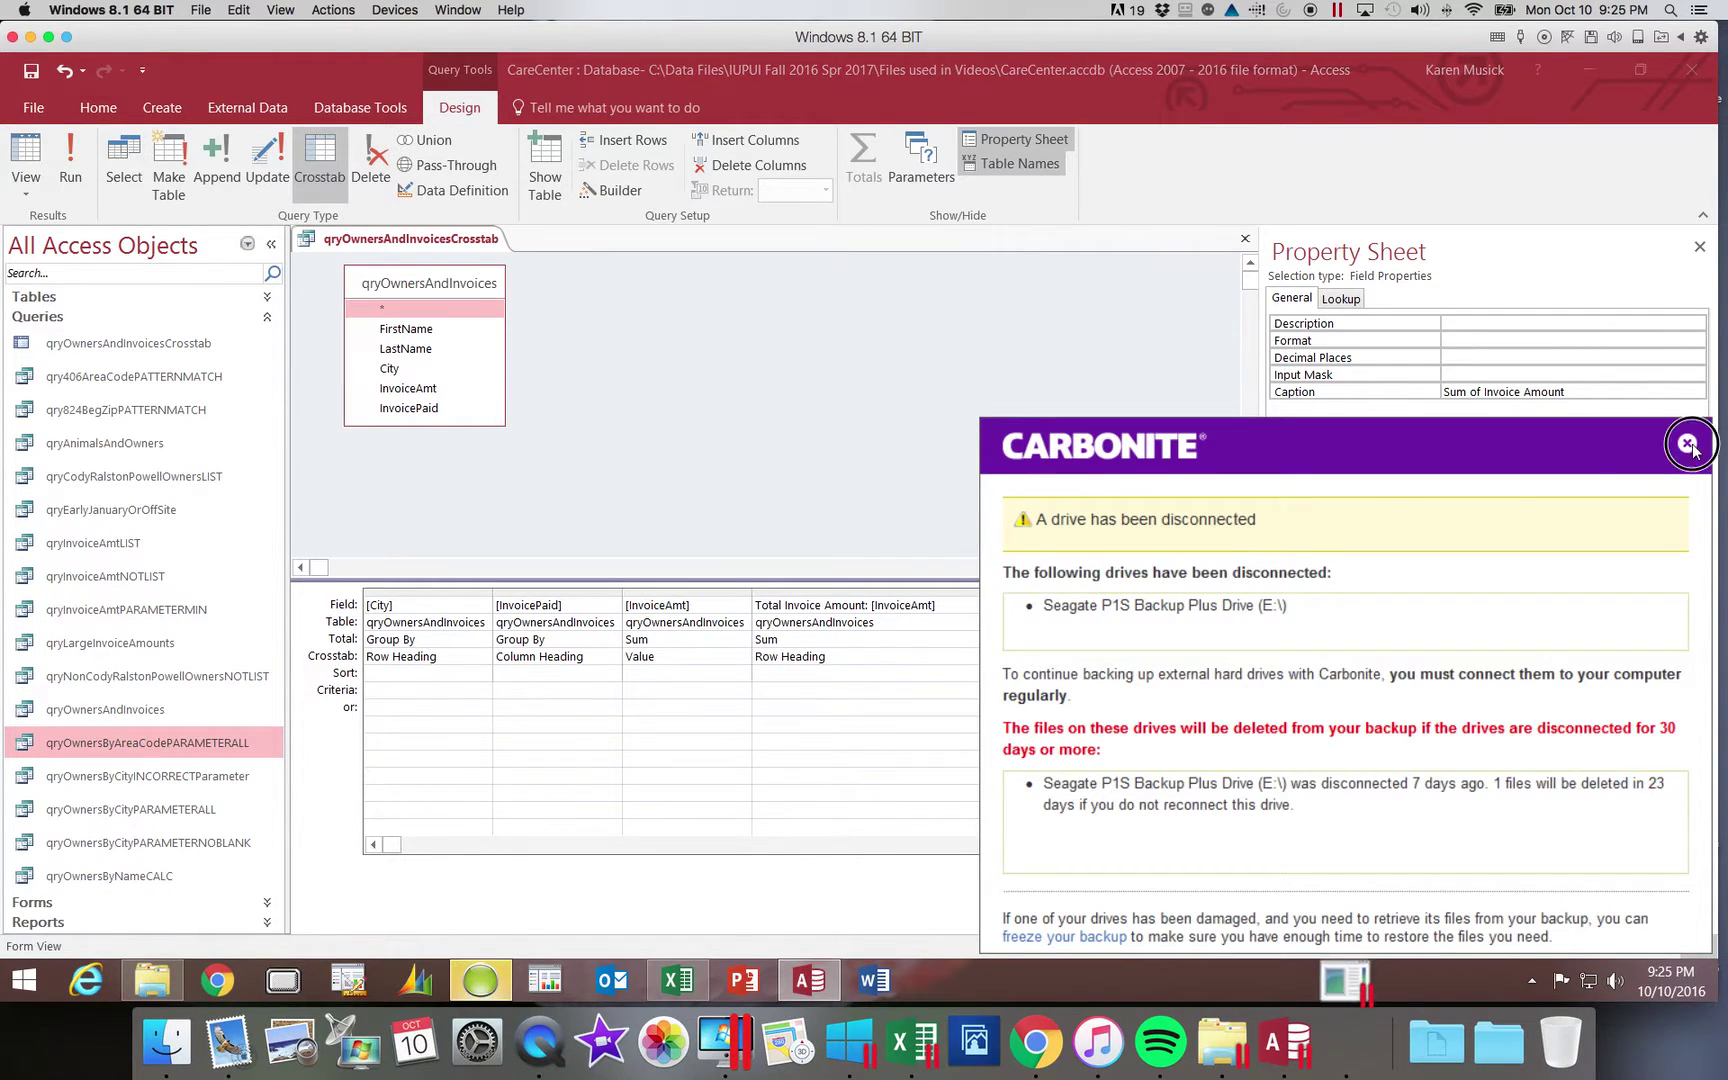
# Dismiss the Carbonite notification and clear the caption Sum of Invoice Amount from the total field's properties
pyautogui.click(1687, 443)
pyautogui.click(1566, 391)
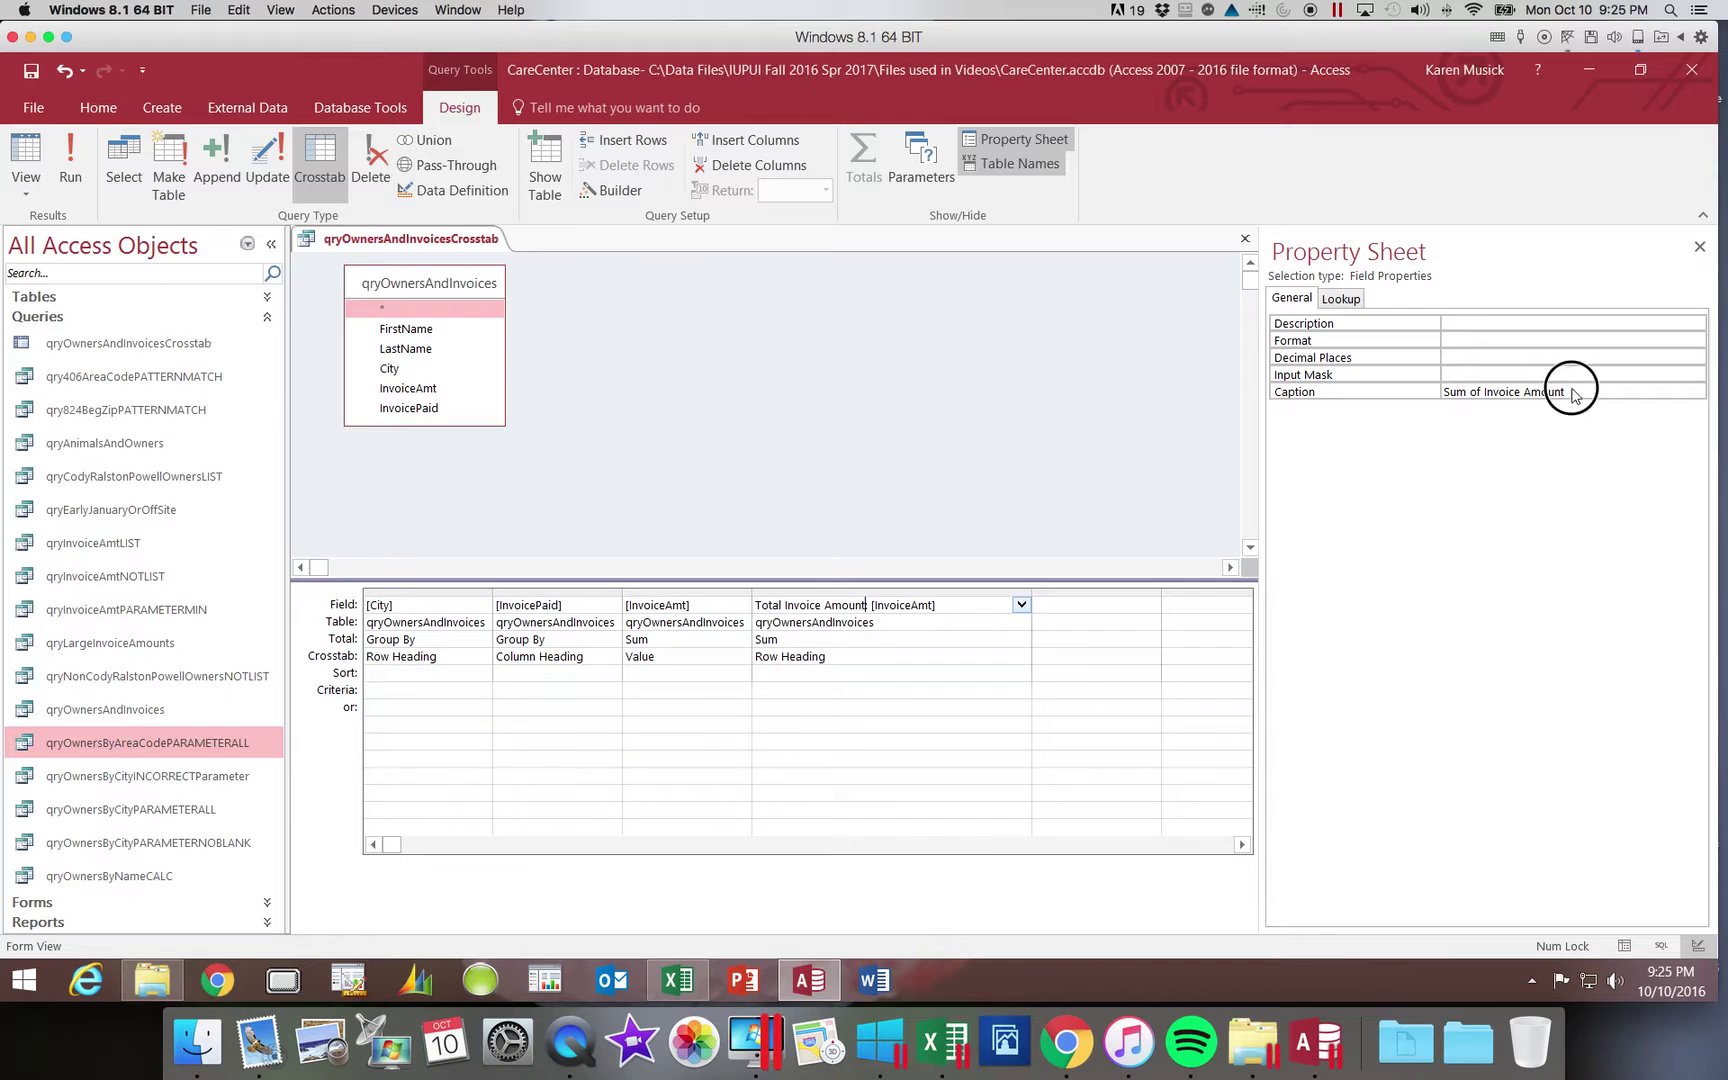
pyautogui.moveTo(1566, 391); pyautogui.dragTo(1430, 390)
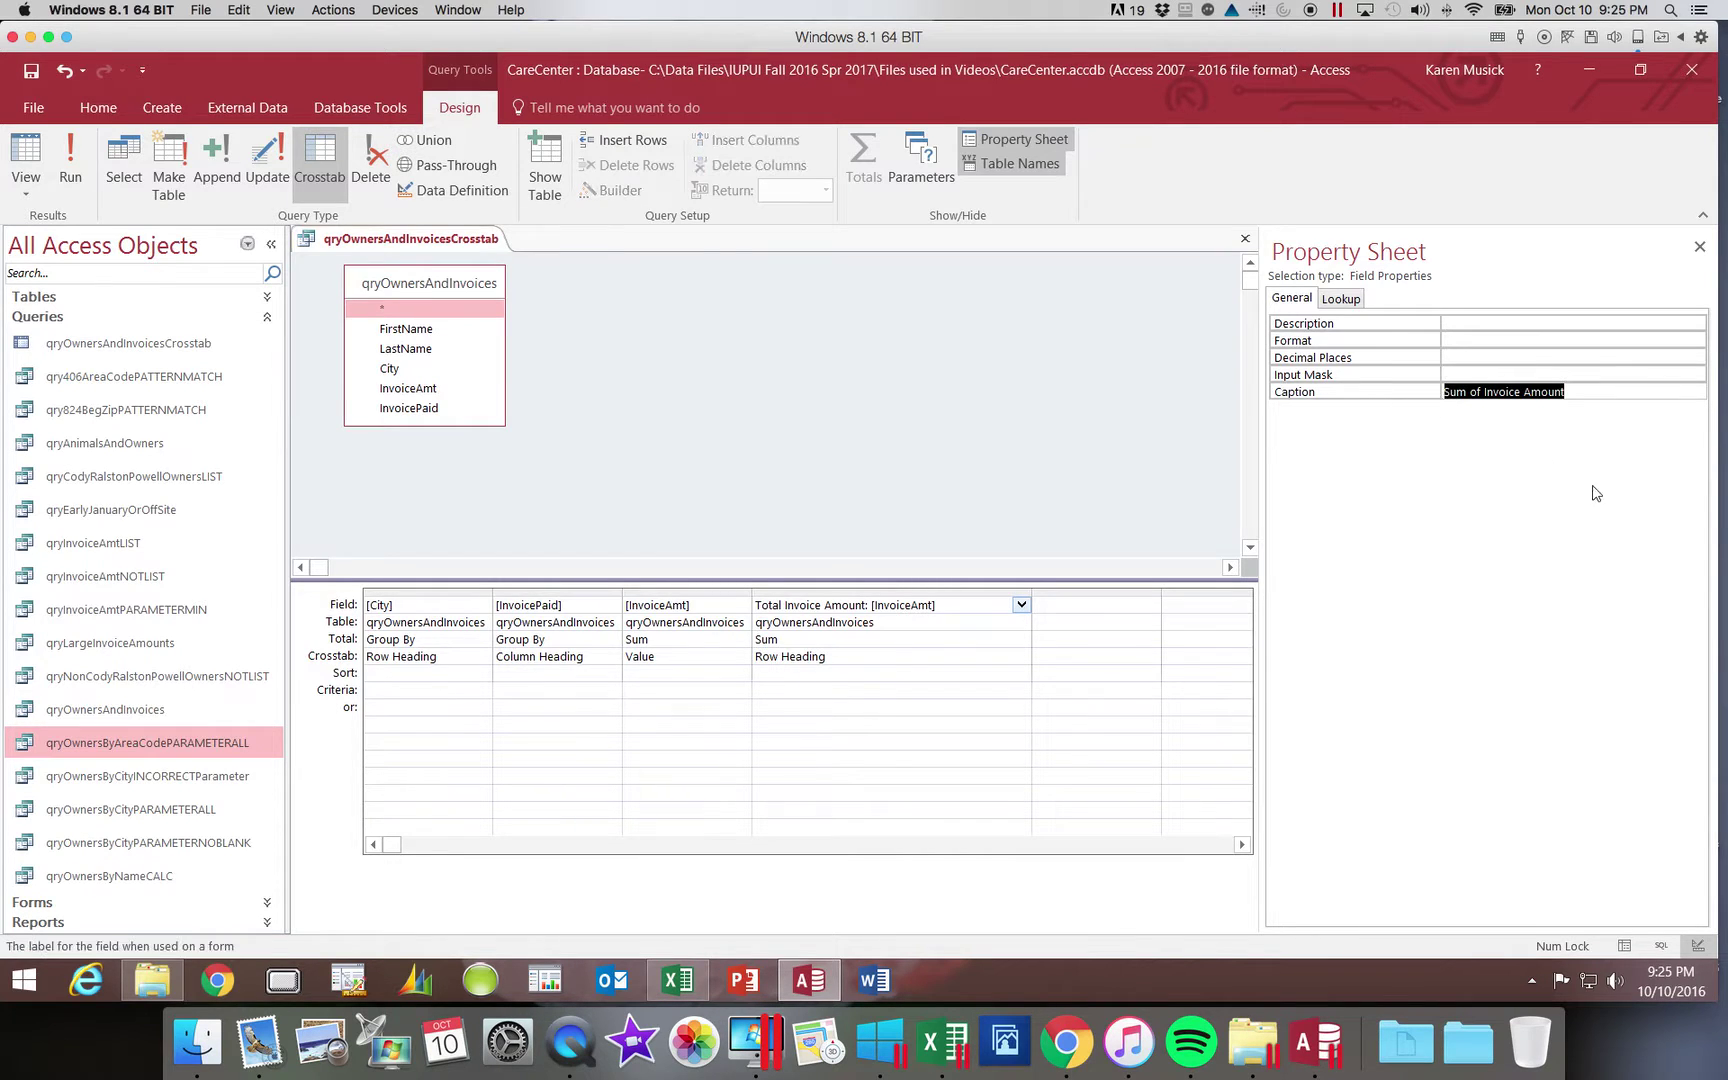
pyautogui.press('Delete')
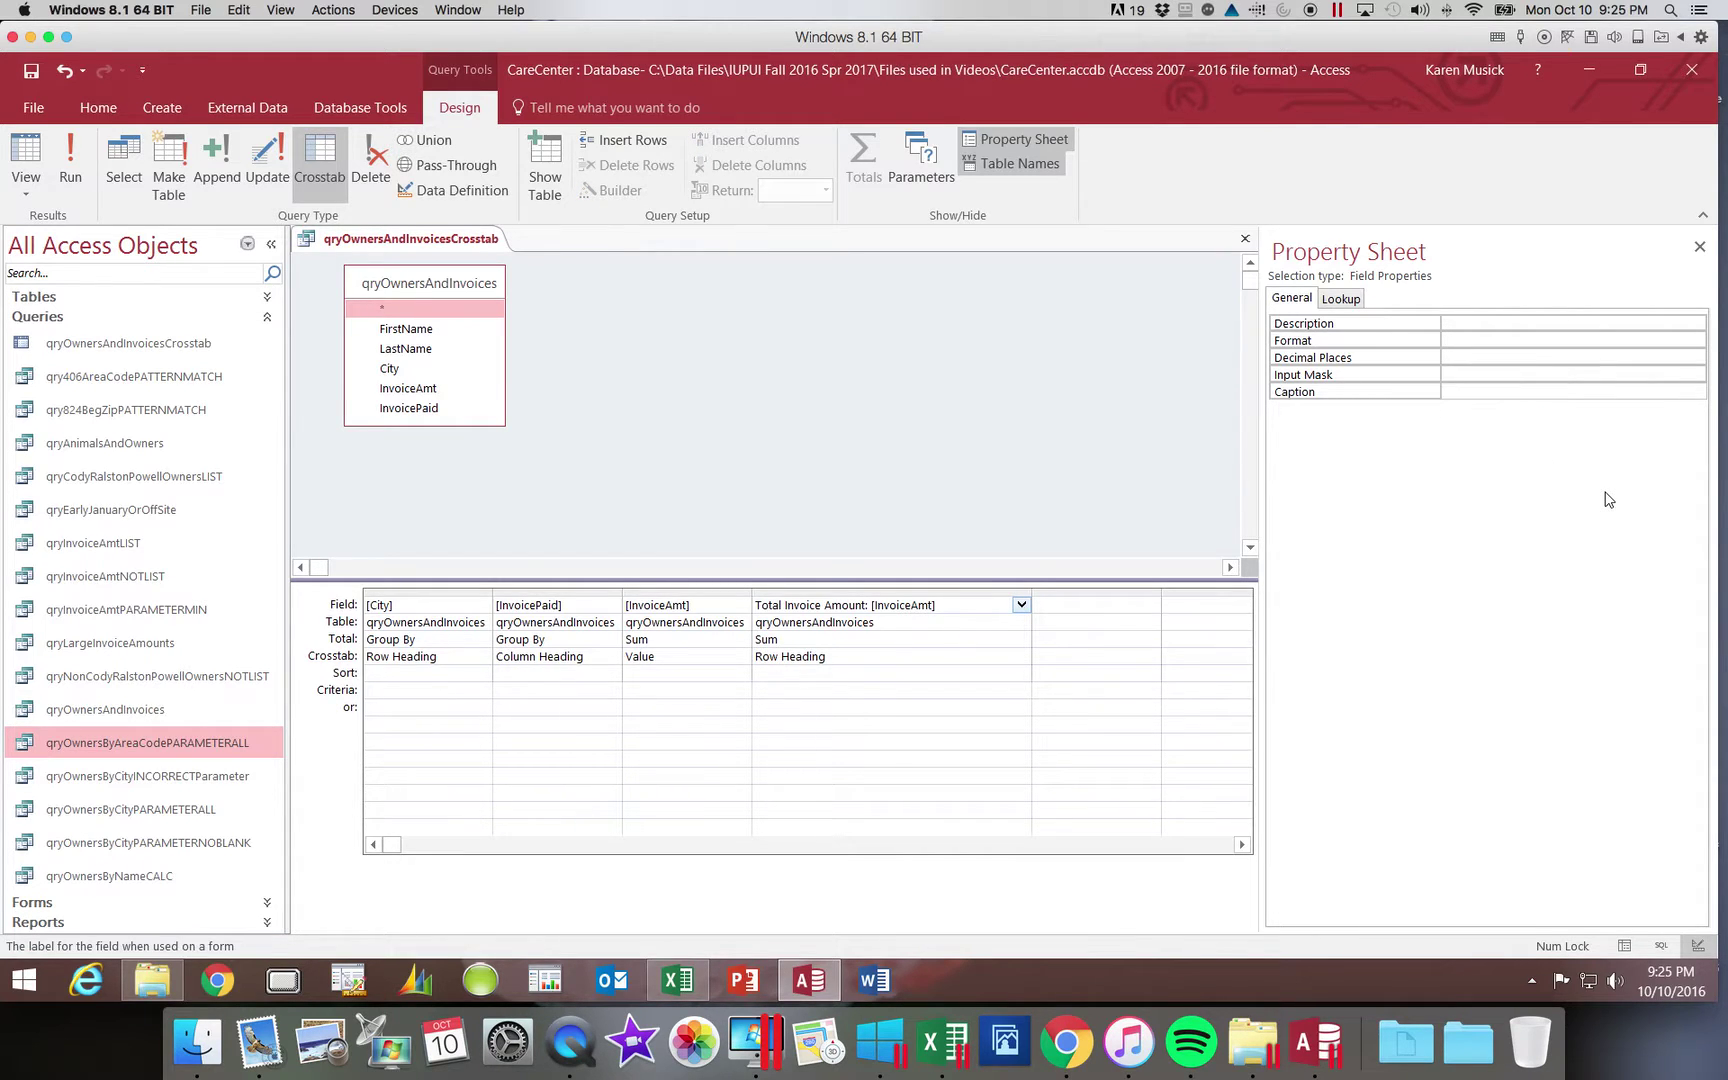
# Close the property sheet, then run the crosstab query and save it
pyautogui.click(1700, 247)
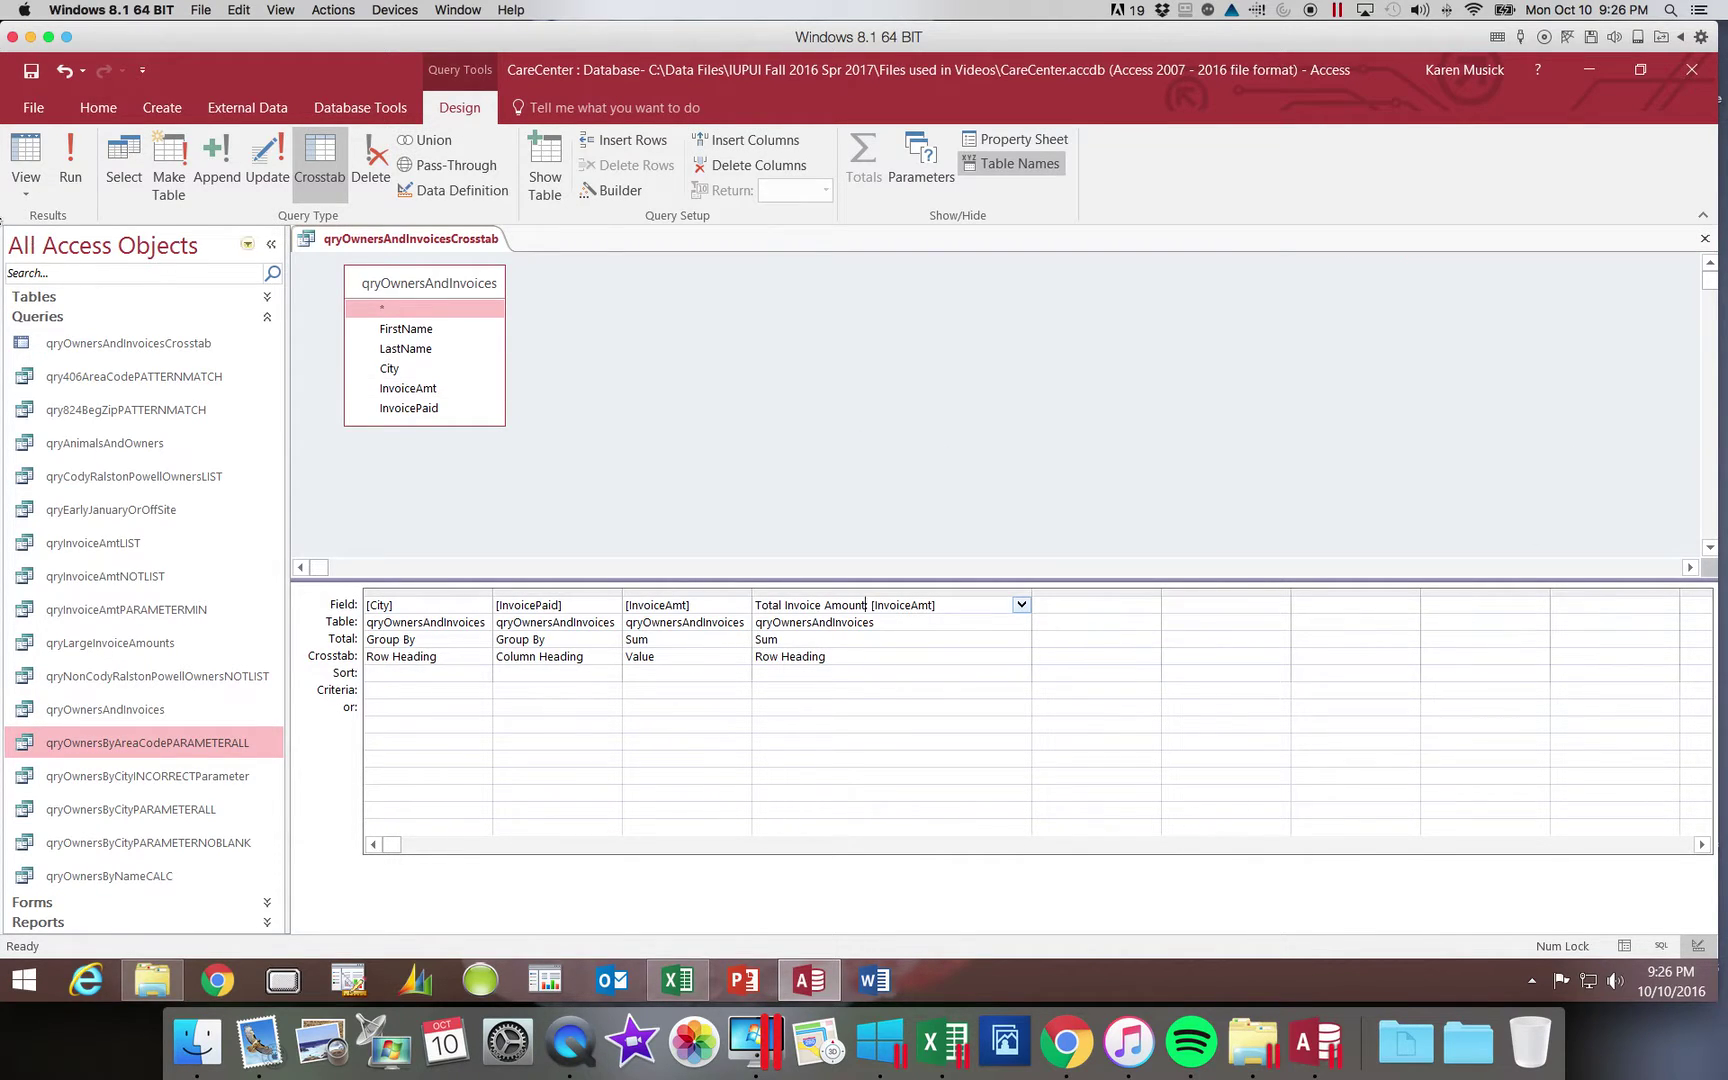
pyautogui.click(82, 152)
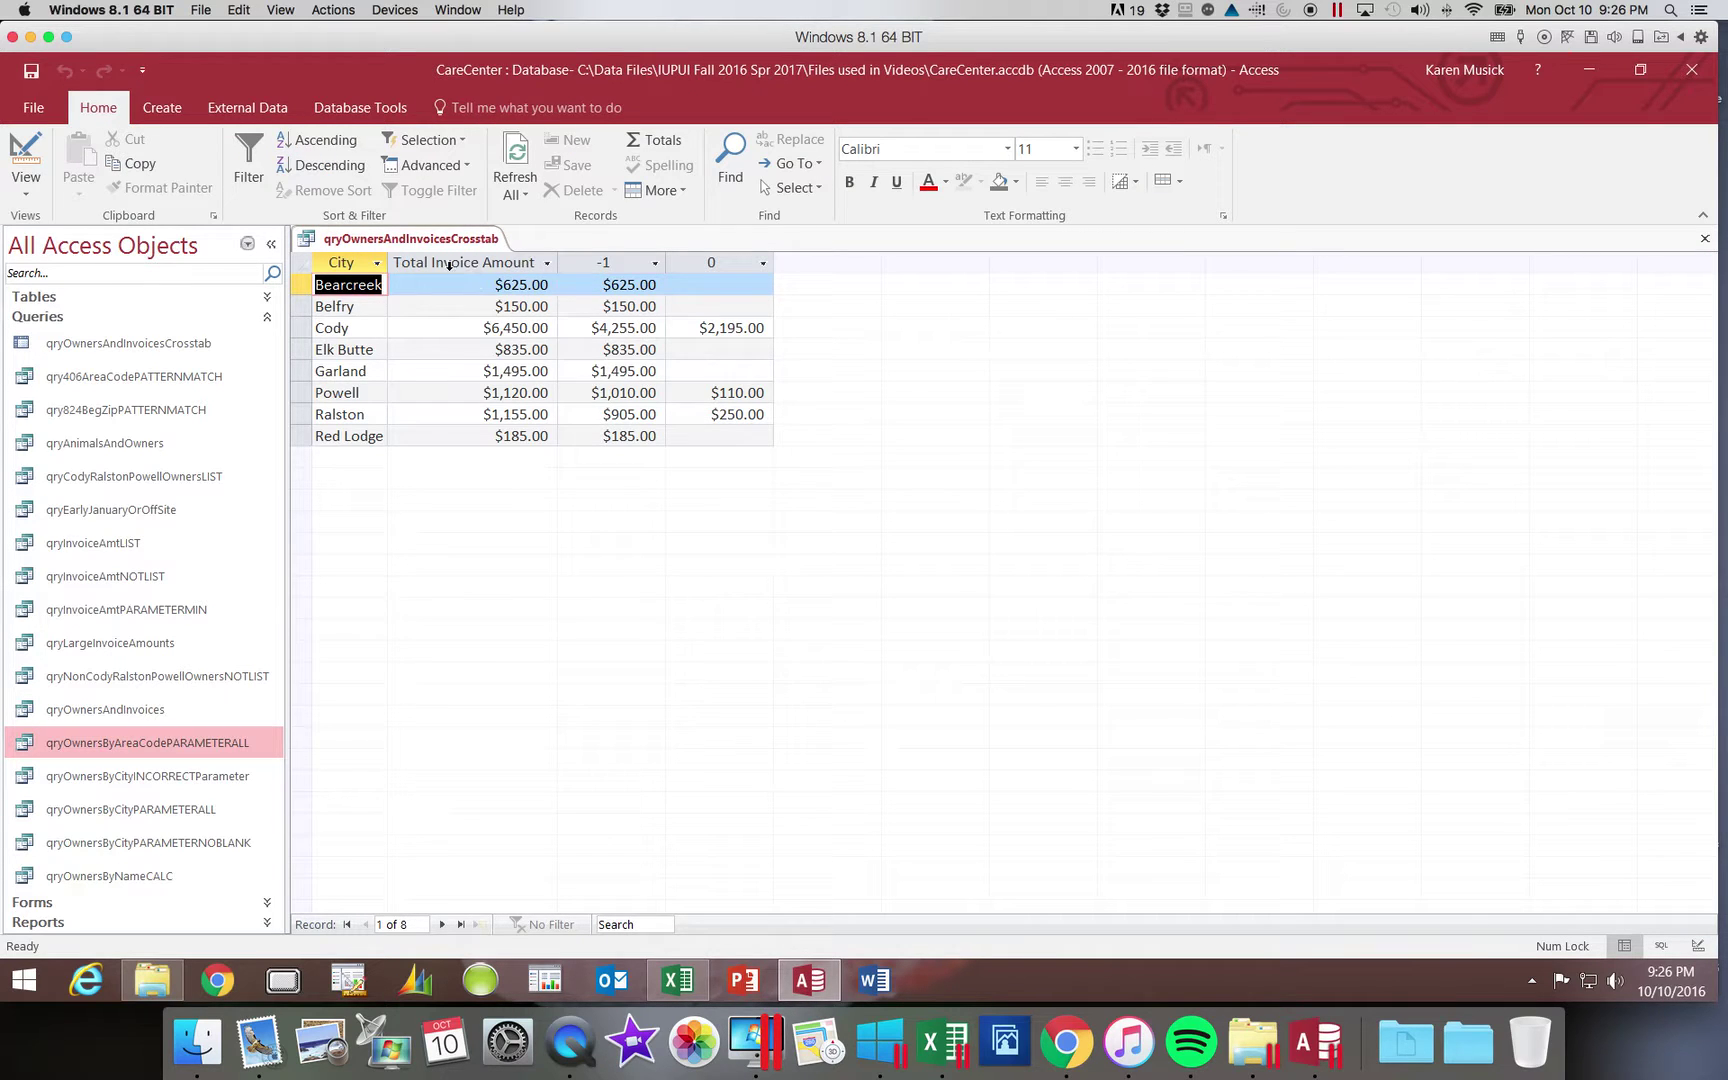
pyautogui.click(31, 72)
# Switch the query to Design View and open the InvoicePaid column heading field in the Zoom dialog
pyautogui.click(37, 191)
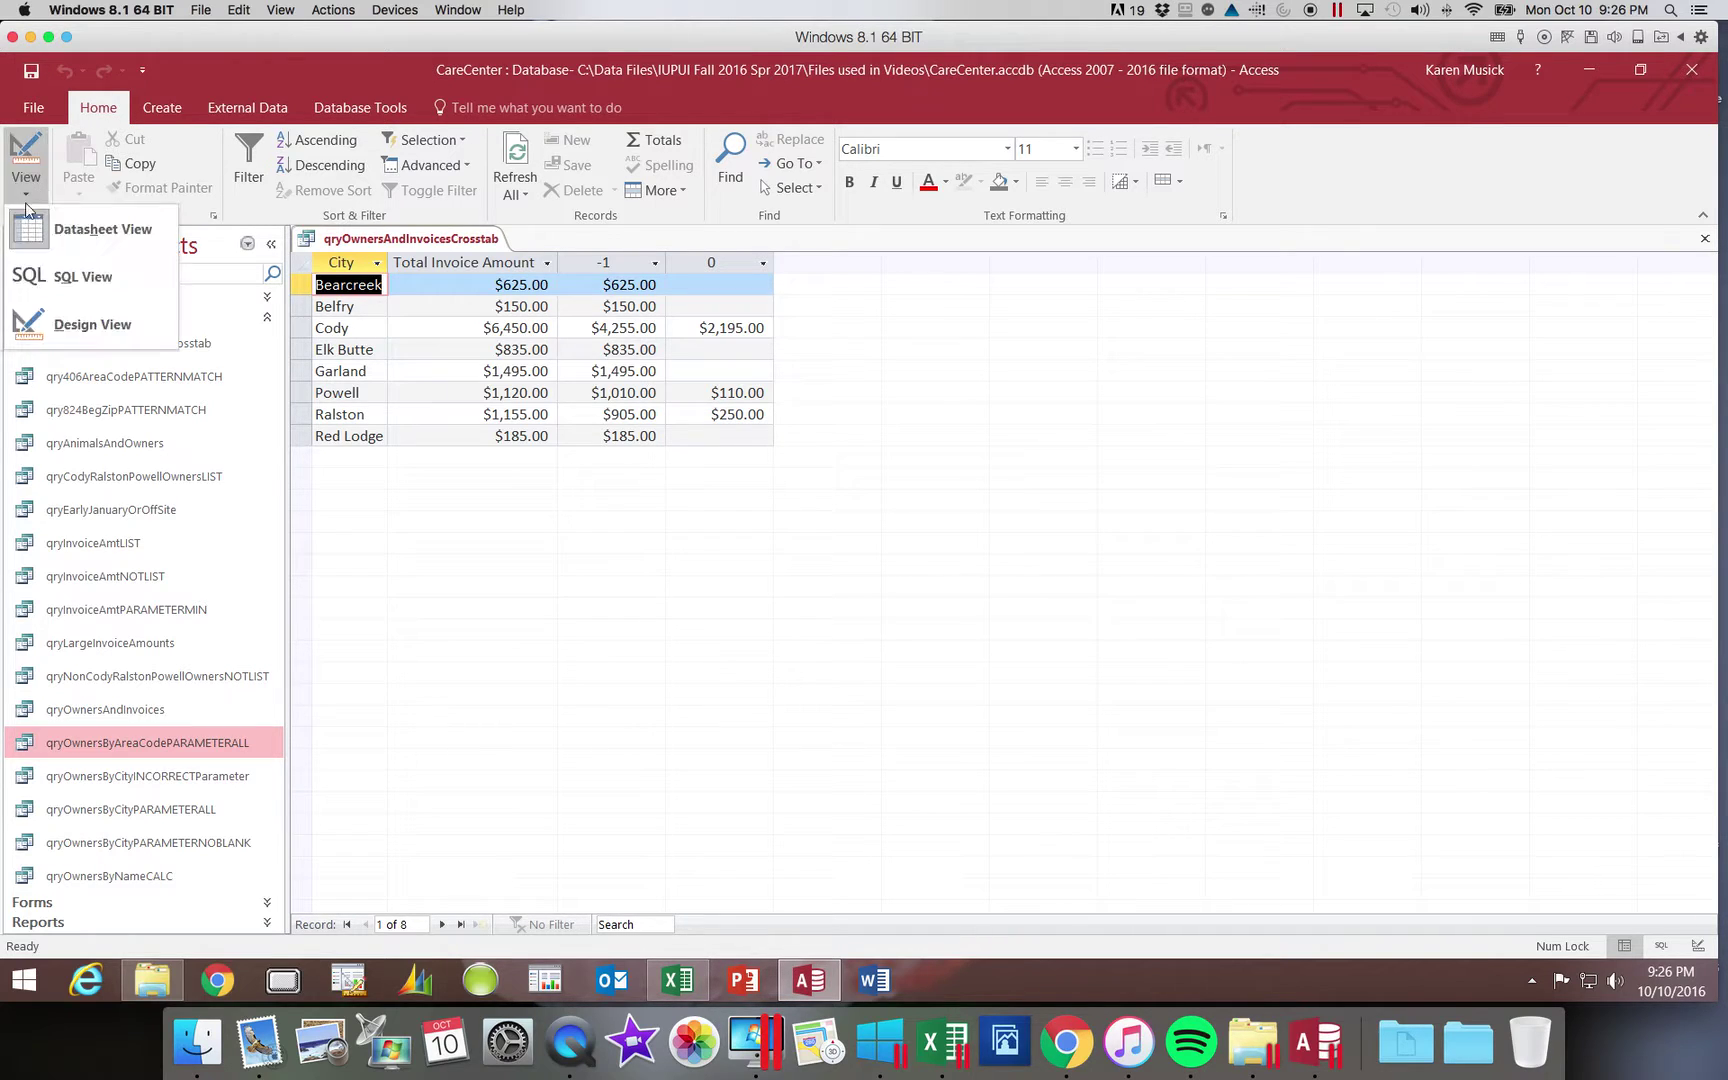
pyautogui.click(32, 321)
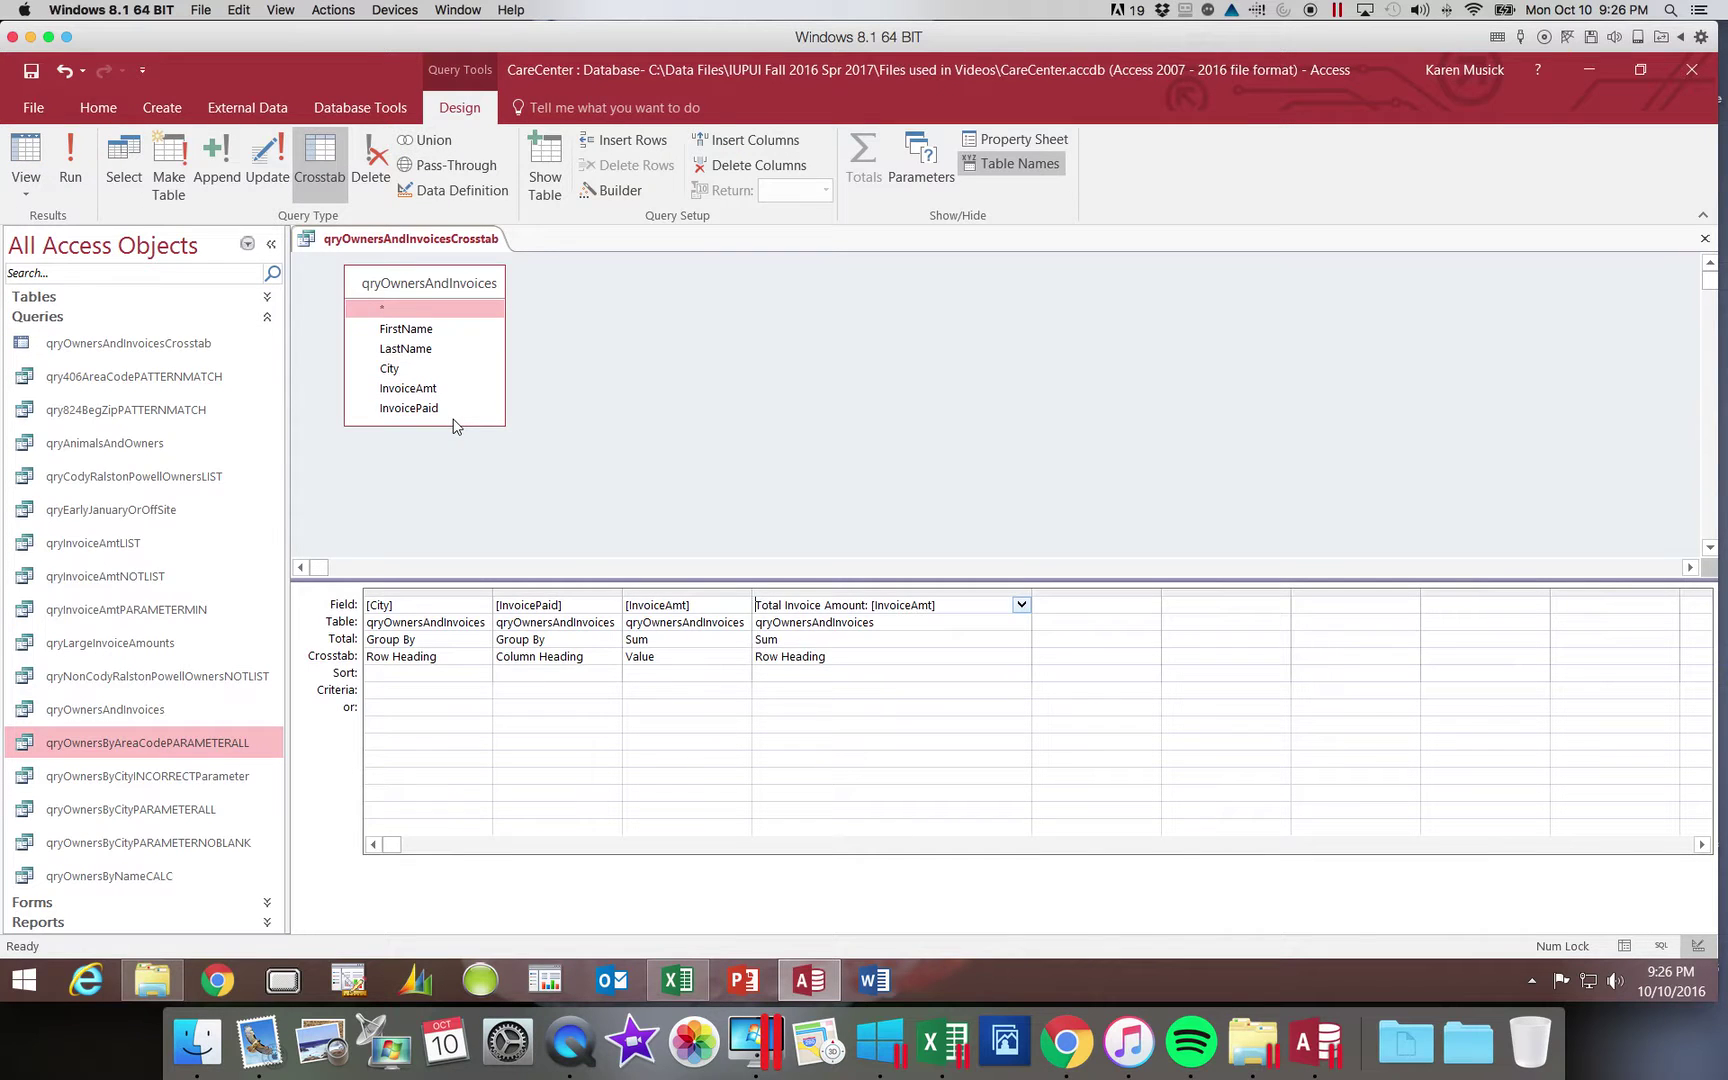
pyautogui.click(499, 602)
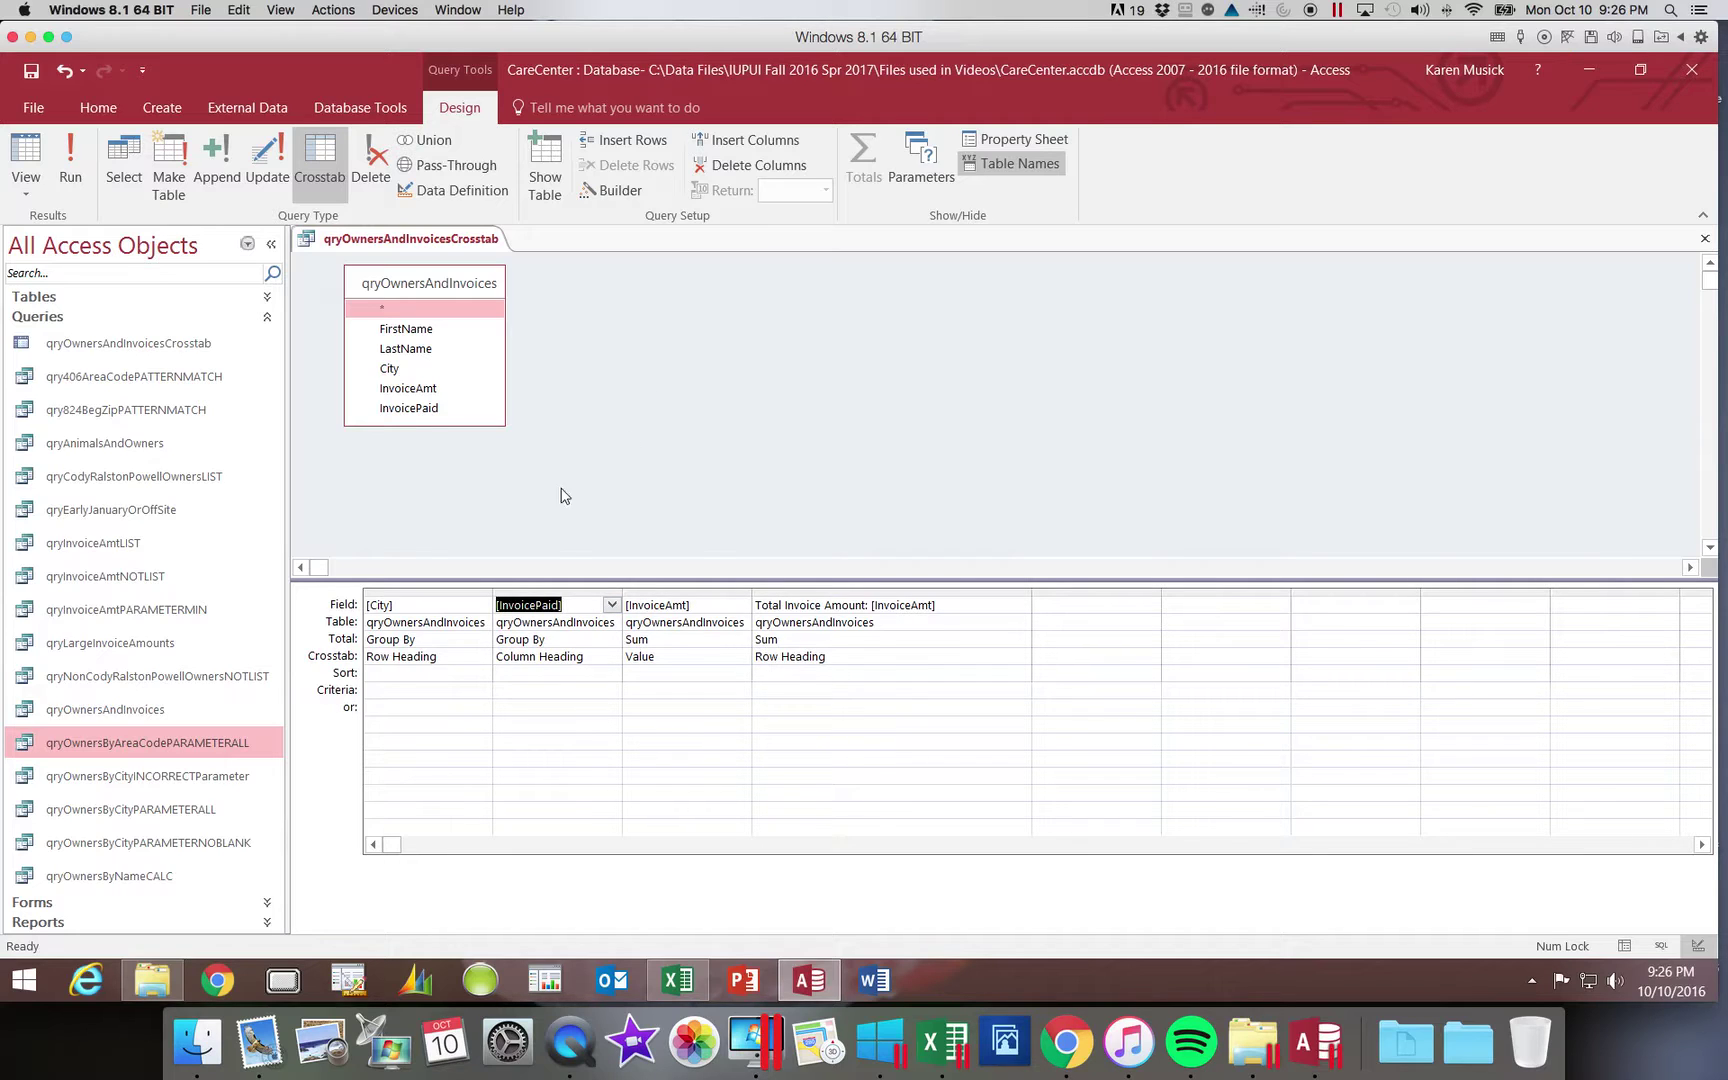
pyautogui.click(571, 608)
pyautogui.rightClick(571, 608)
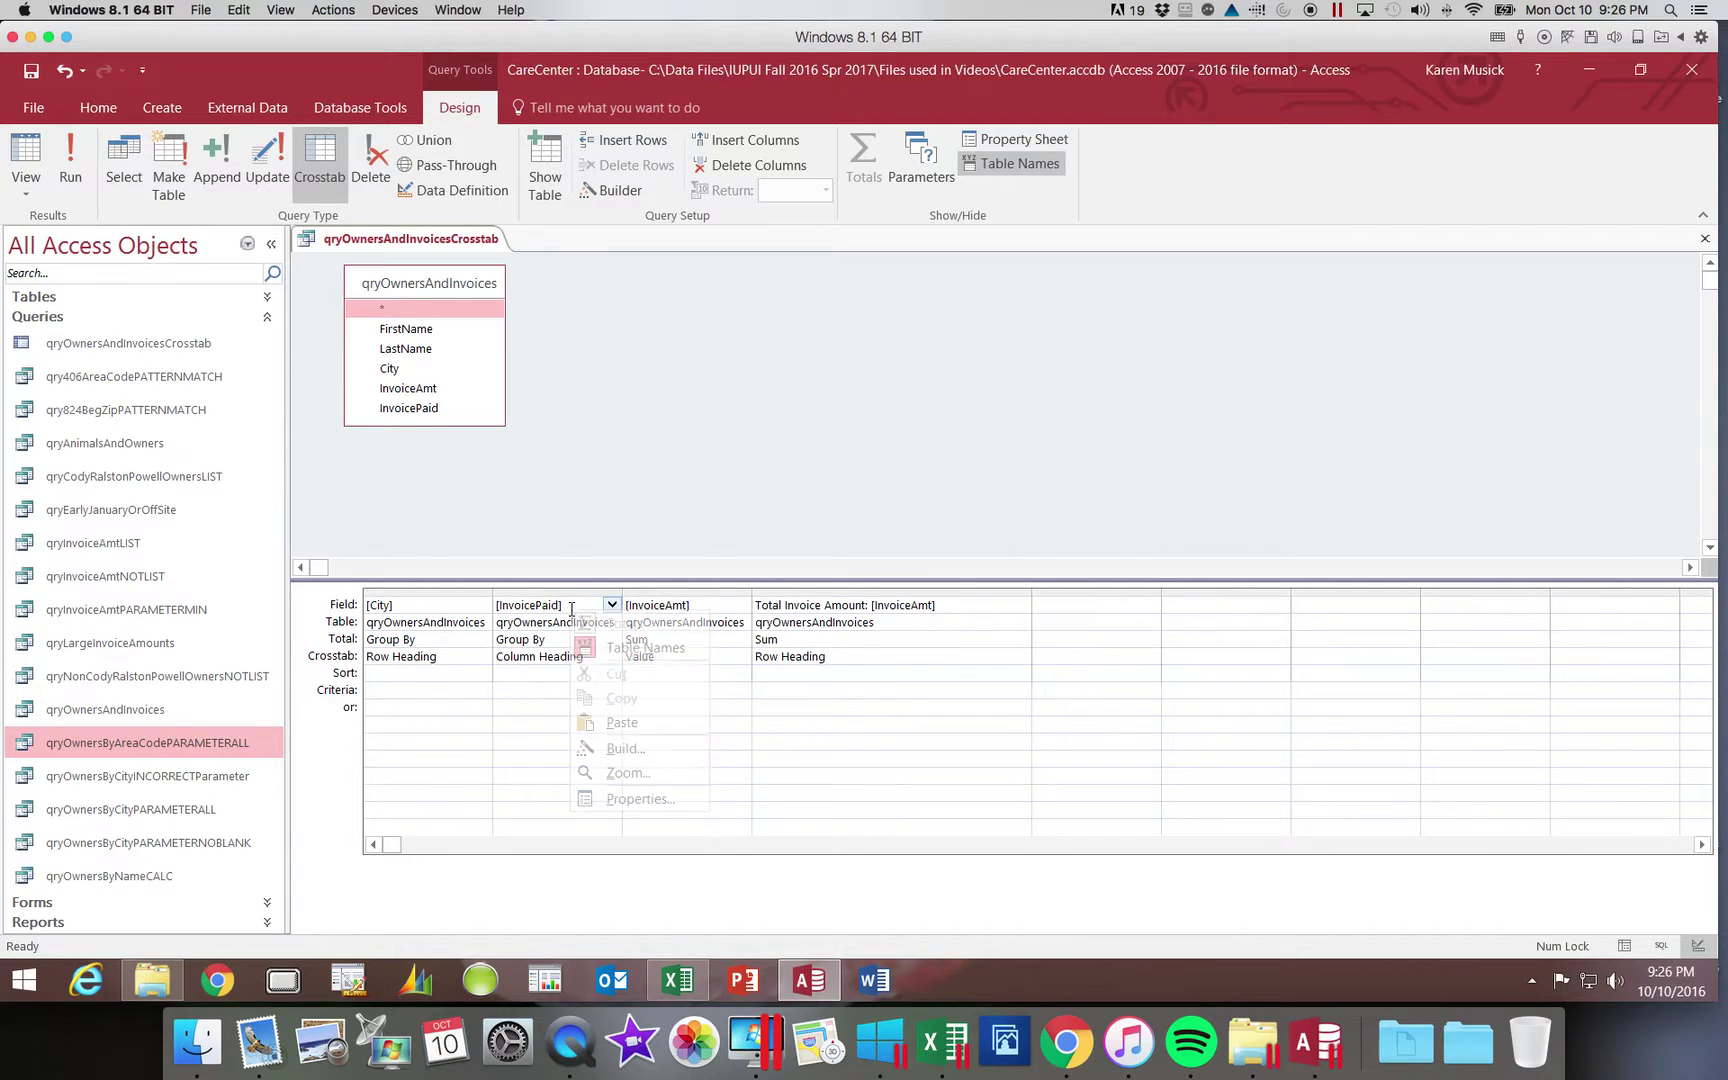
pyautogui.click(620, 773)
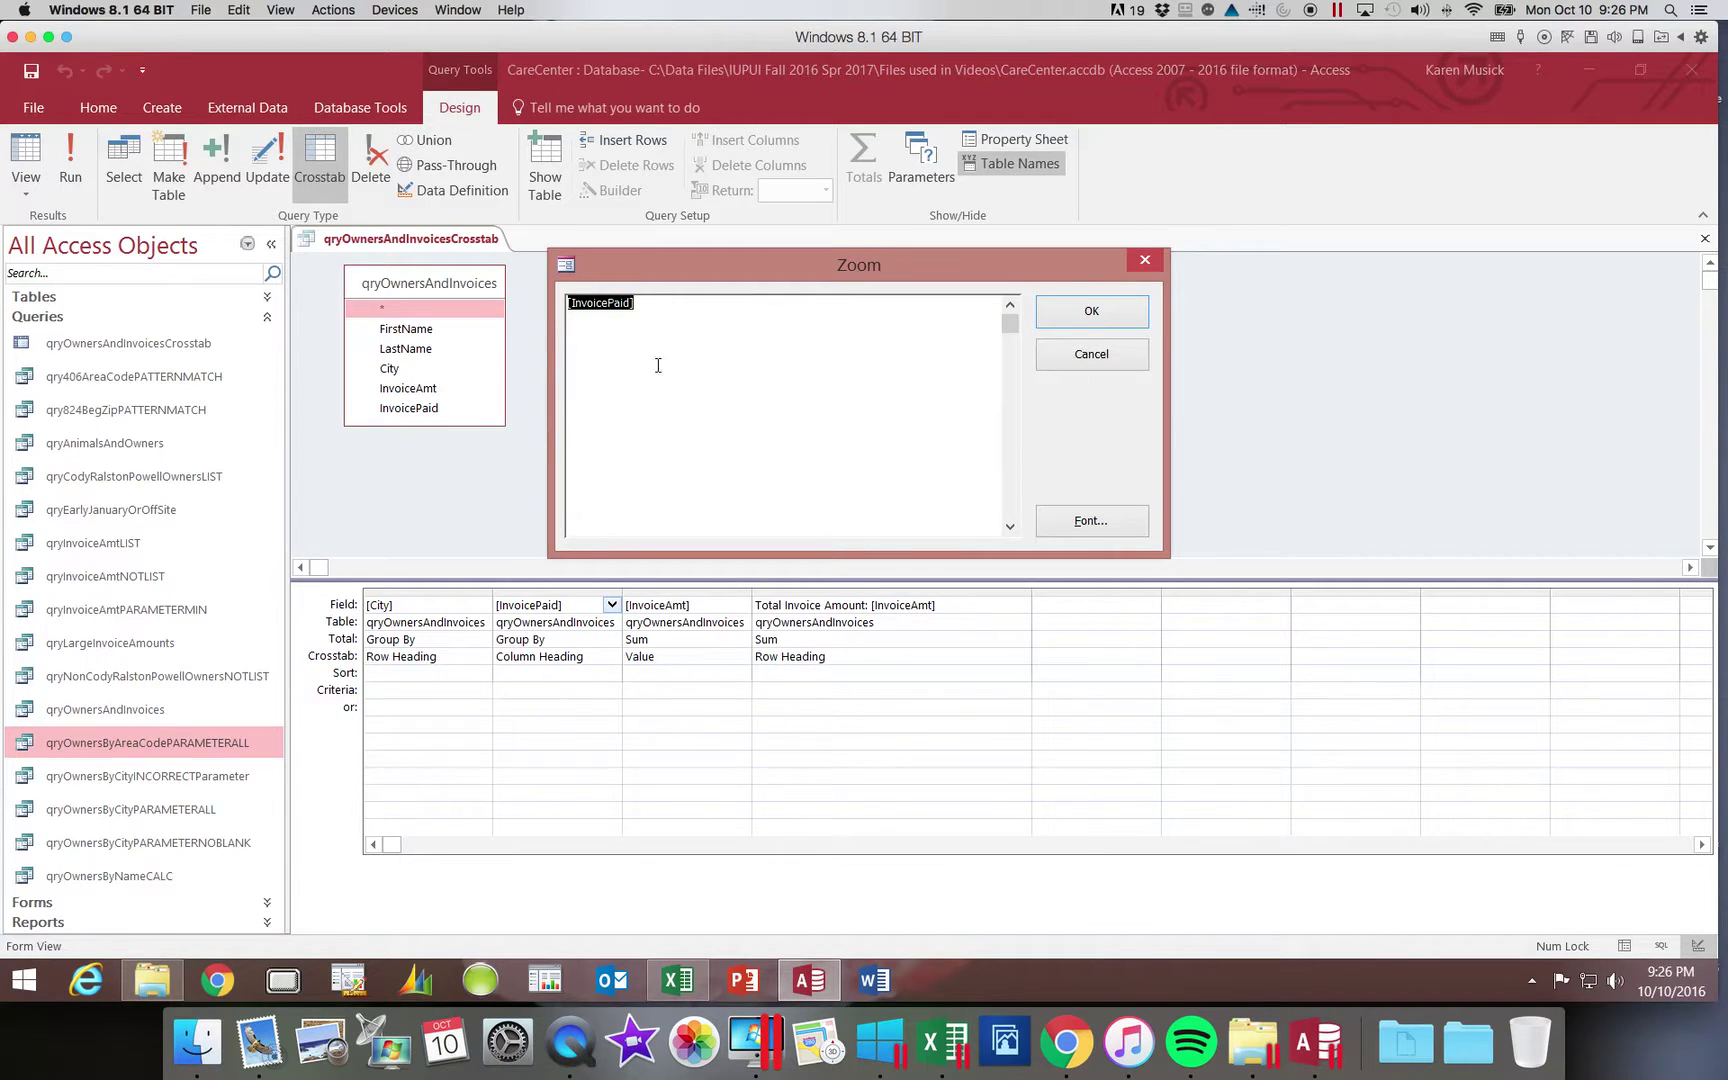
# Replace the field expression with IIF(InvoicePaid,"Paid","Unpaid") and widen its design grid column to show the whole expression
pyautogui.click(572, 306)
pyautogui.moveTo(640, 304); pyautogui.dragTo(521, 310)
pyautogui.write('IIF(InvoicePaid,')
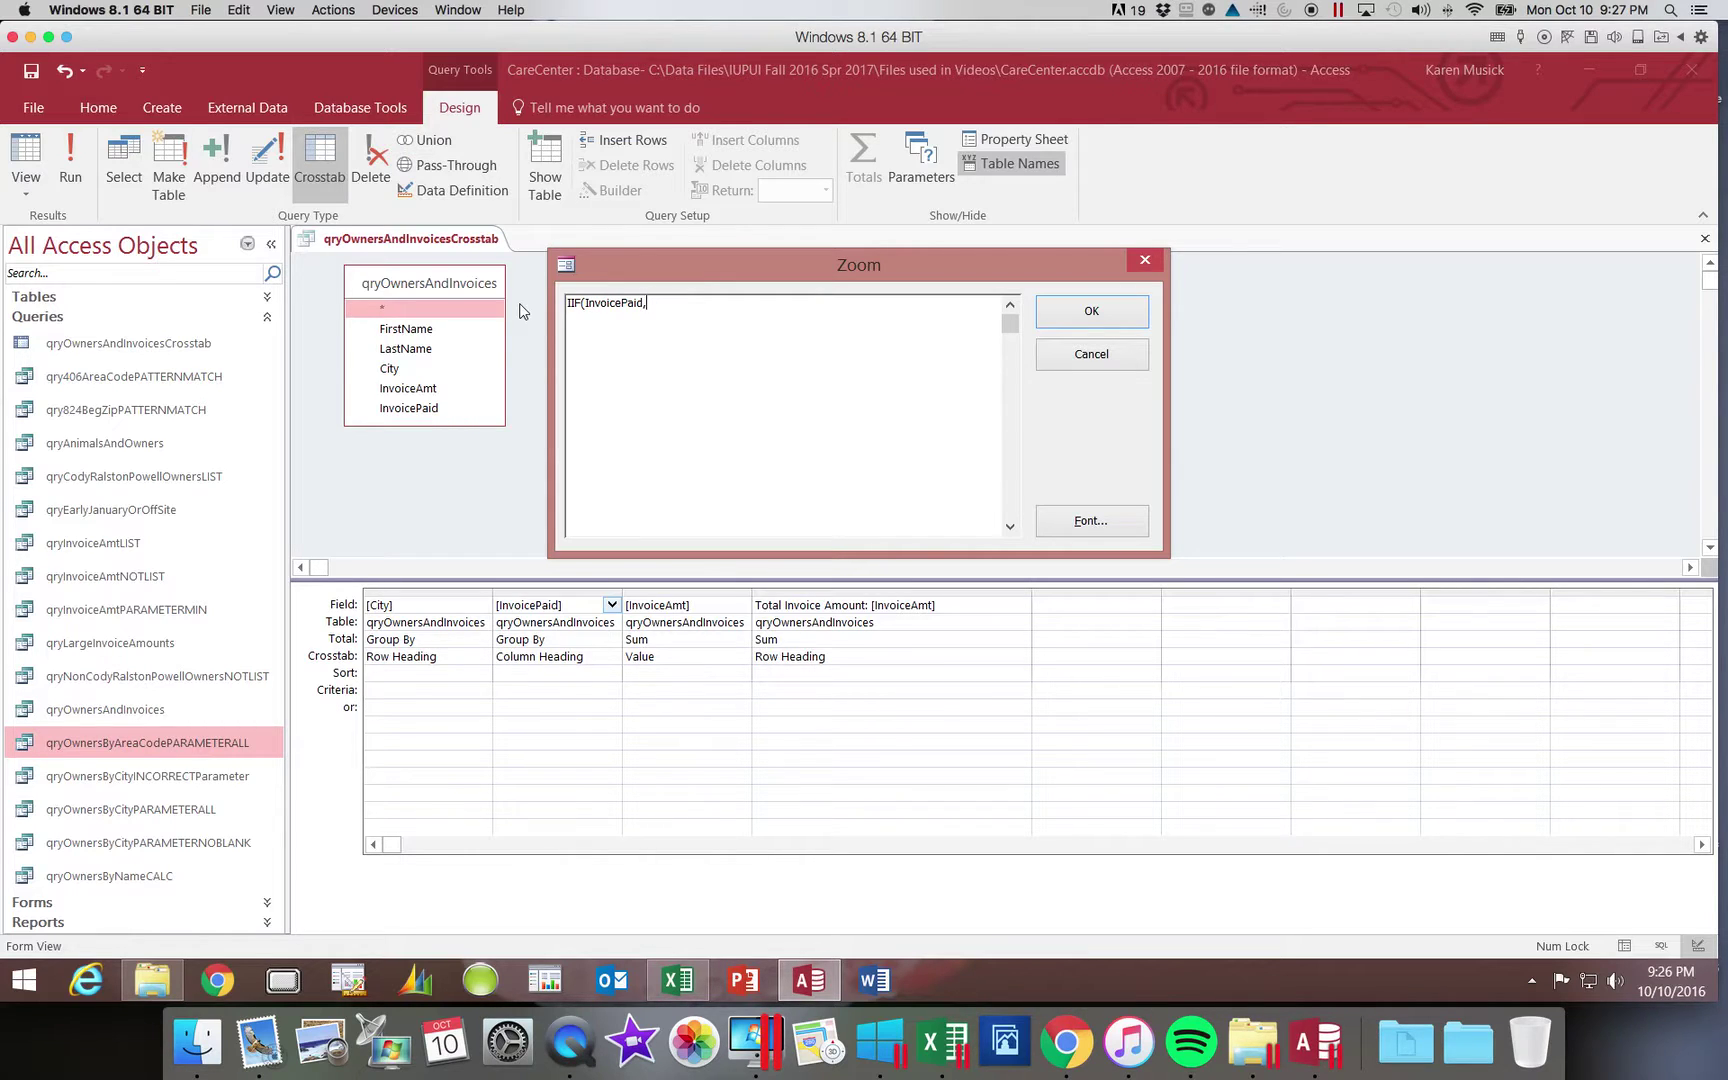
pyautogui.write('"Paid","Unpaid")')
pyautogui.click(1064, 313)
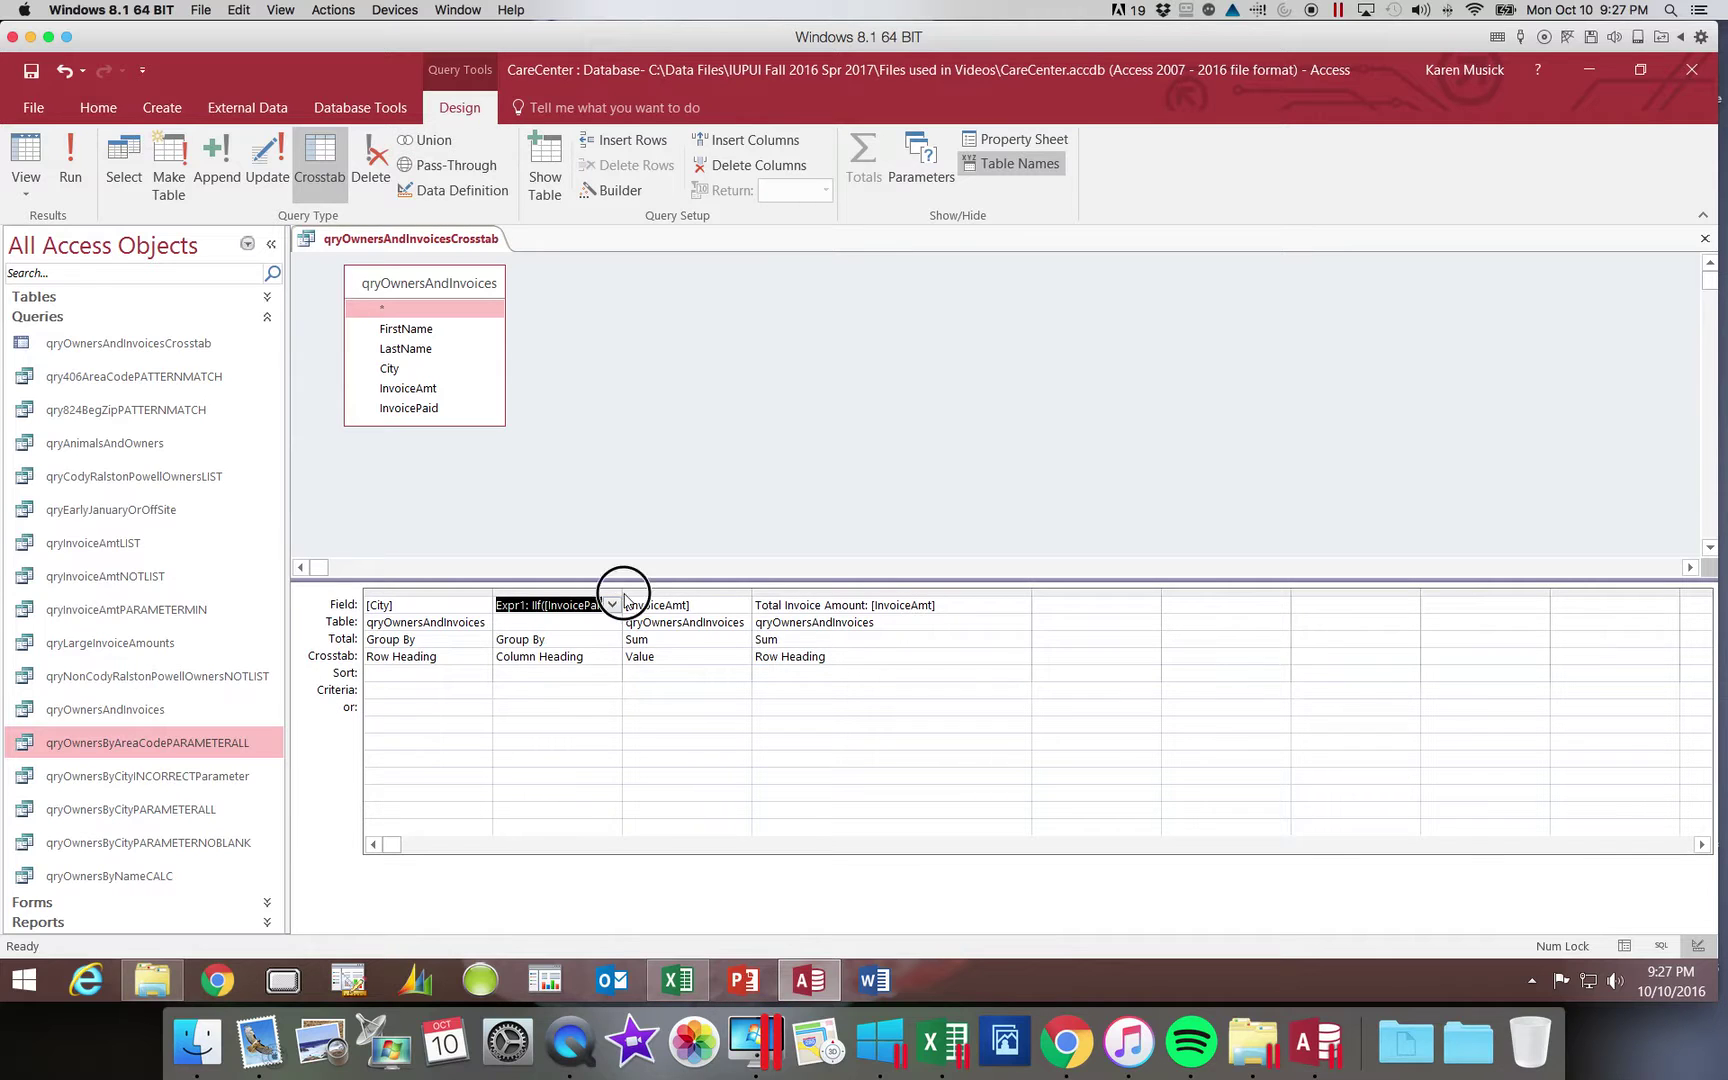
pyautogui.moveTo(622, 593); pyautogui.dragTo(677, 598)
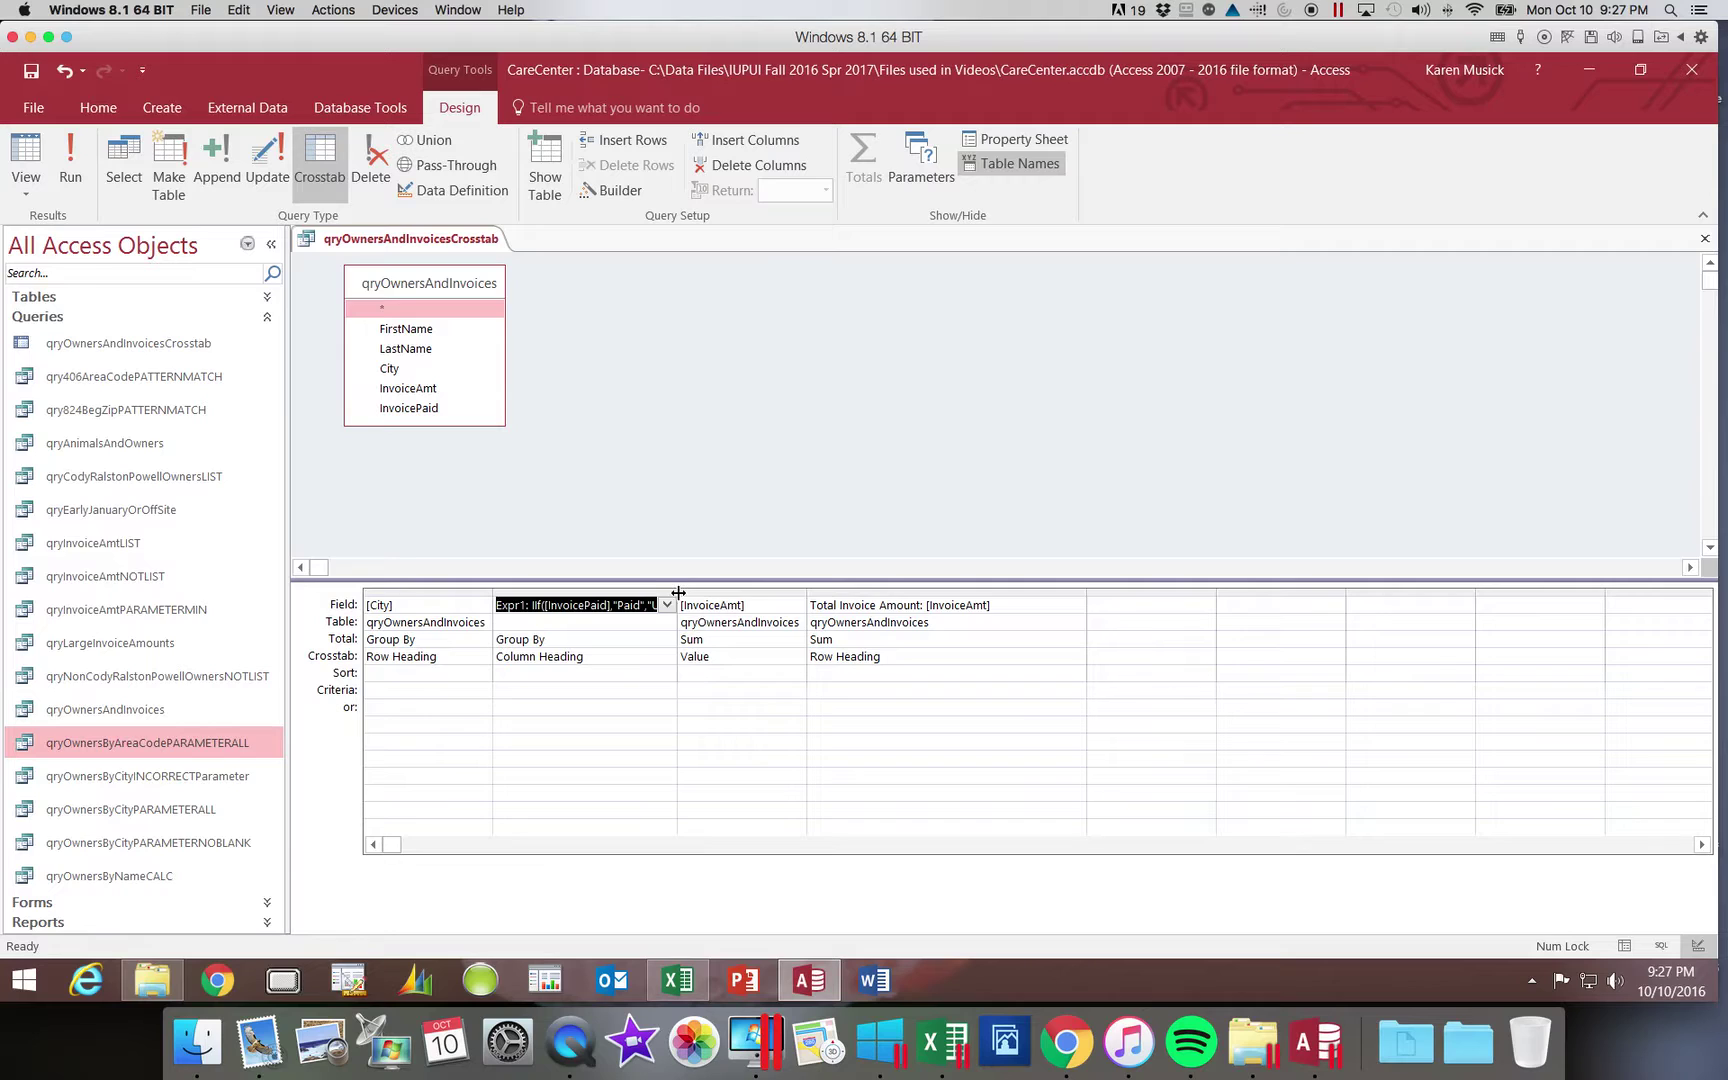
pyautogui.moveTo(681, 593); pyautogui.dragTo(766, 597)
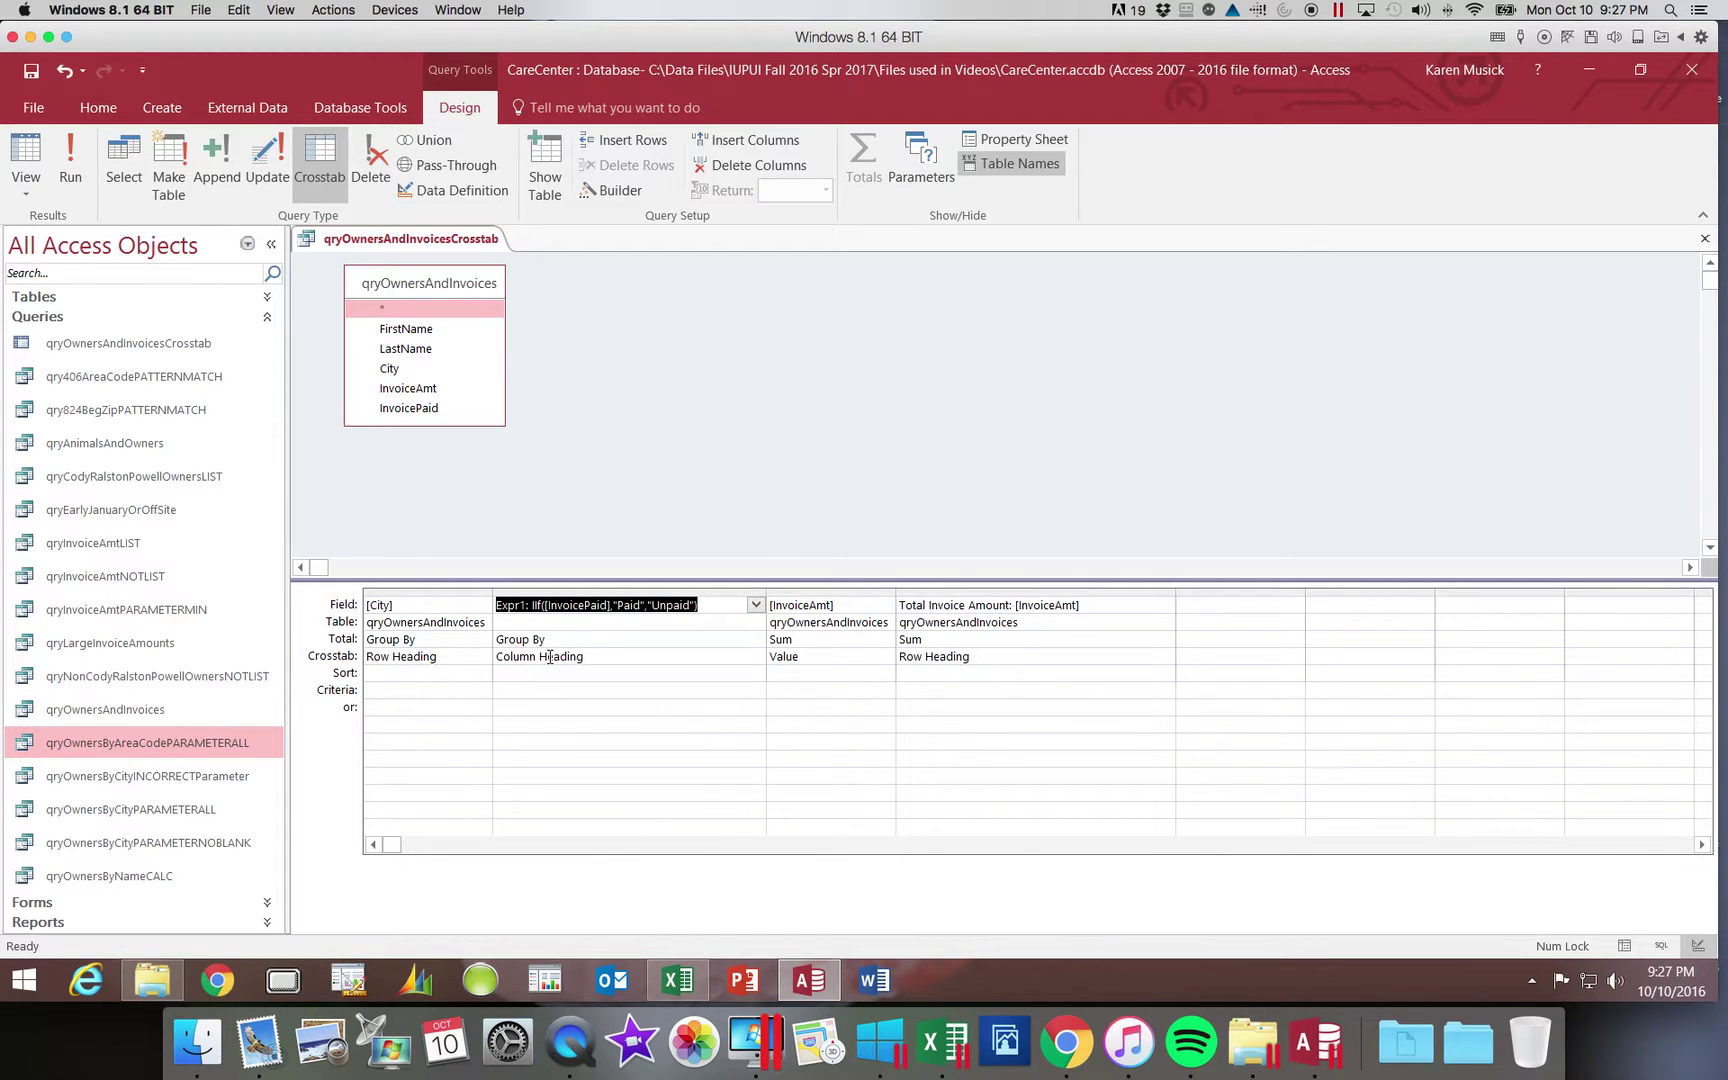
# Run the crosstab query with the new column headings, then close it
pyautogui.click(83, 170)
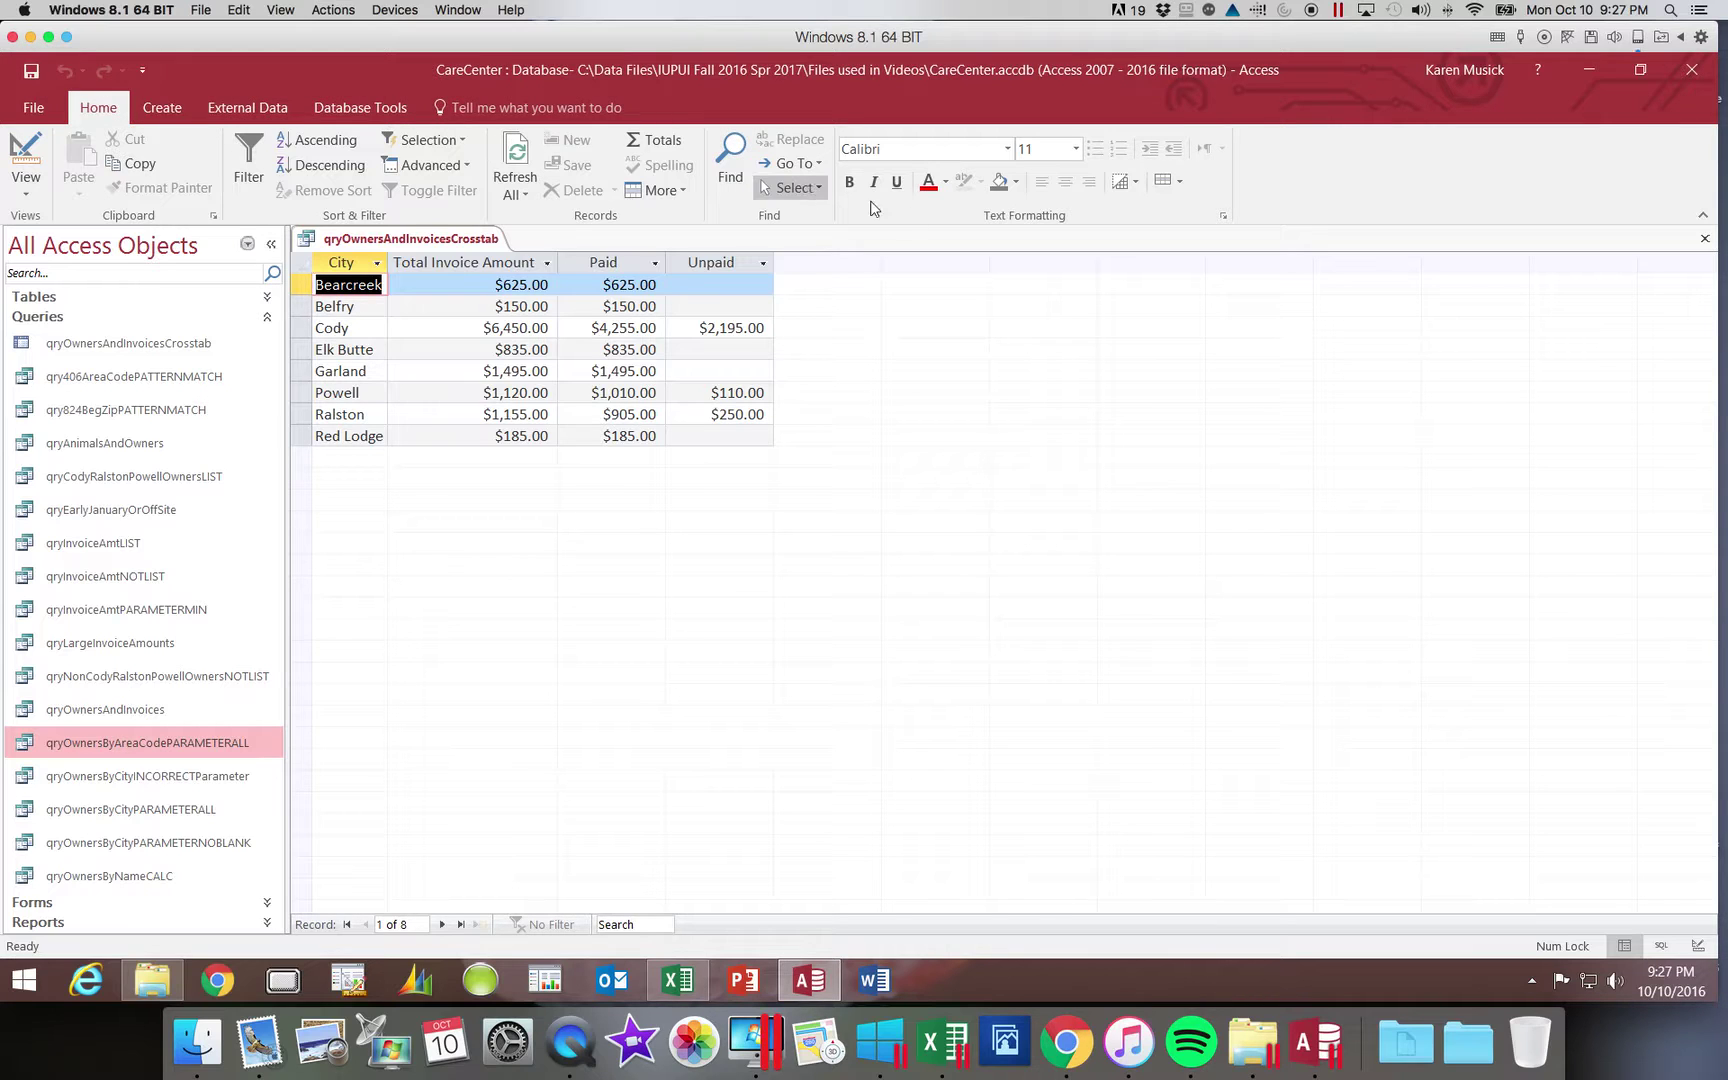
pyautogui.click(1706, 240)
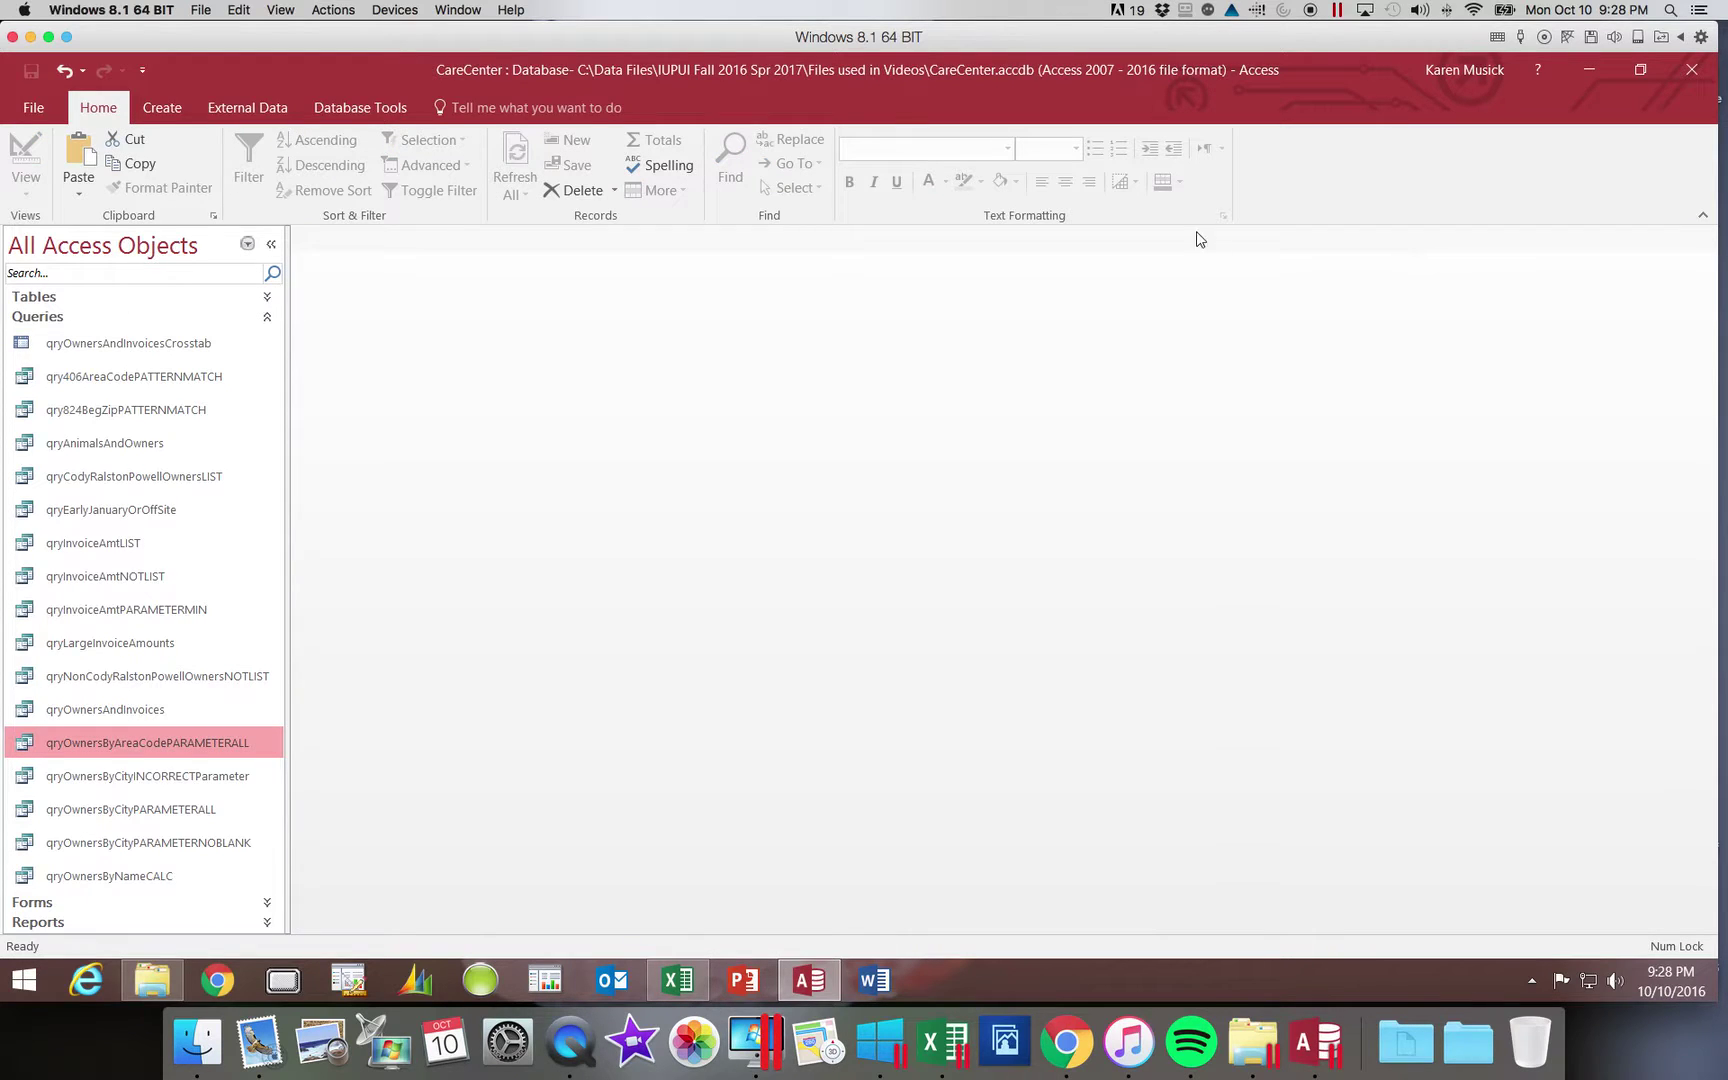